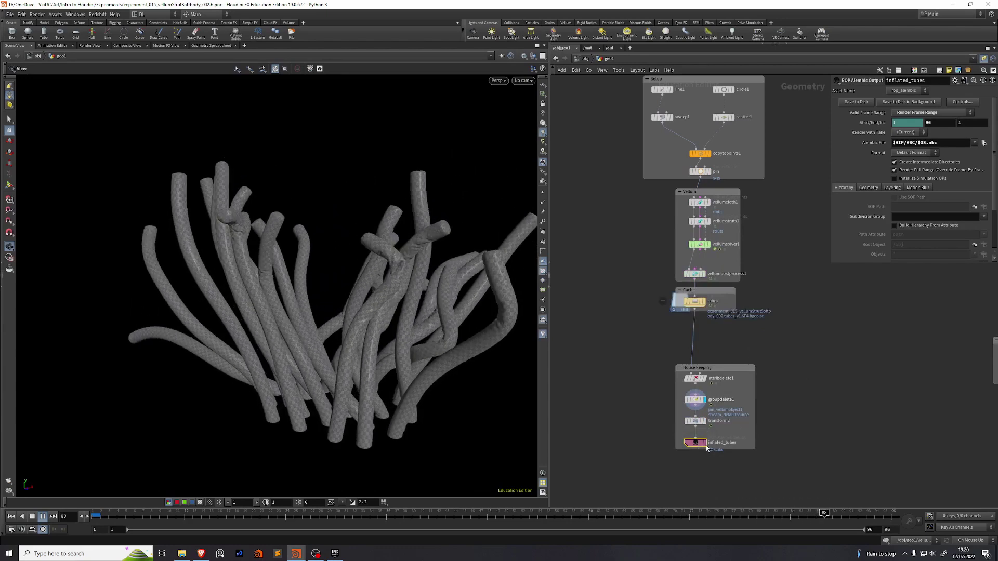
Review the settings of the attribute delete, group delete and transform nodes in the House keeping network group
scroll(694, 443, "up", 3)
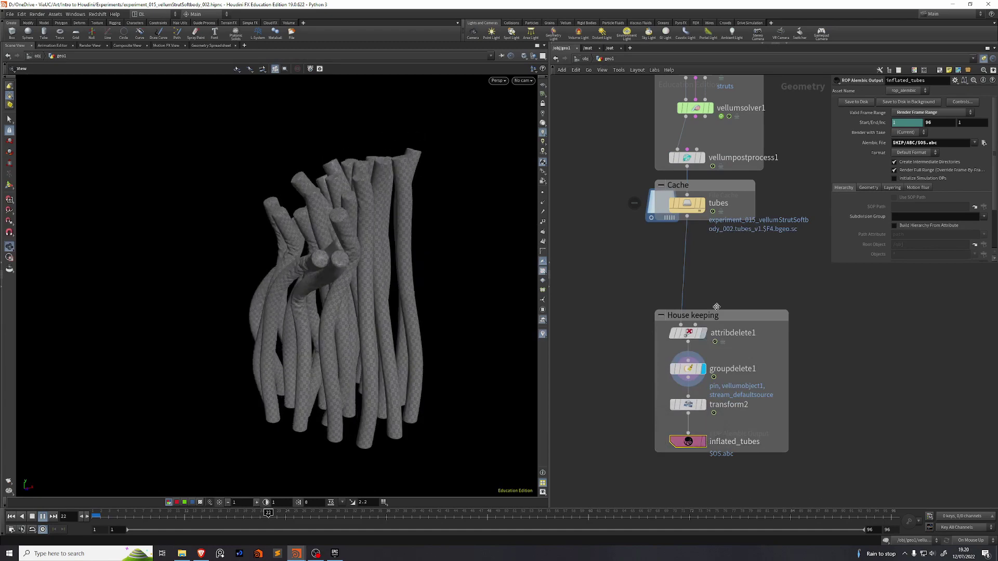
middle_click_drag(732, 287, 738, 328)
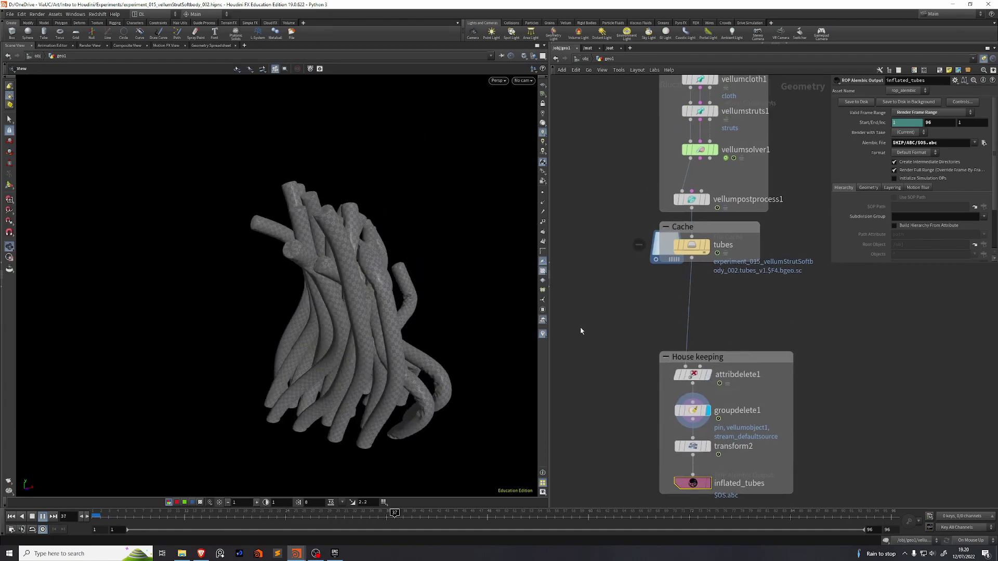
right_click_drag(311, 357, 415, 344)
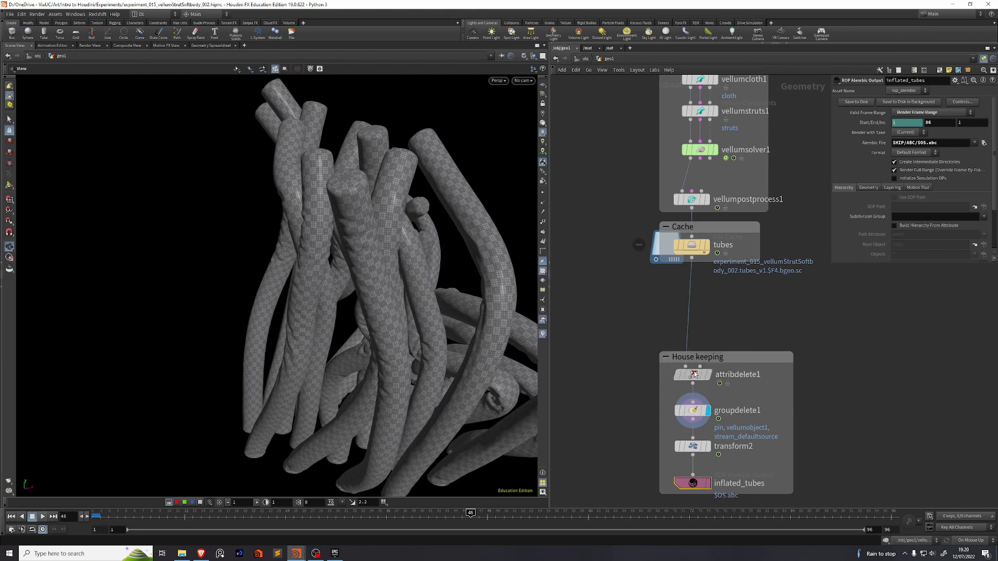
left_click(693, 374)
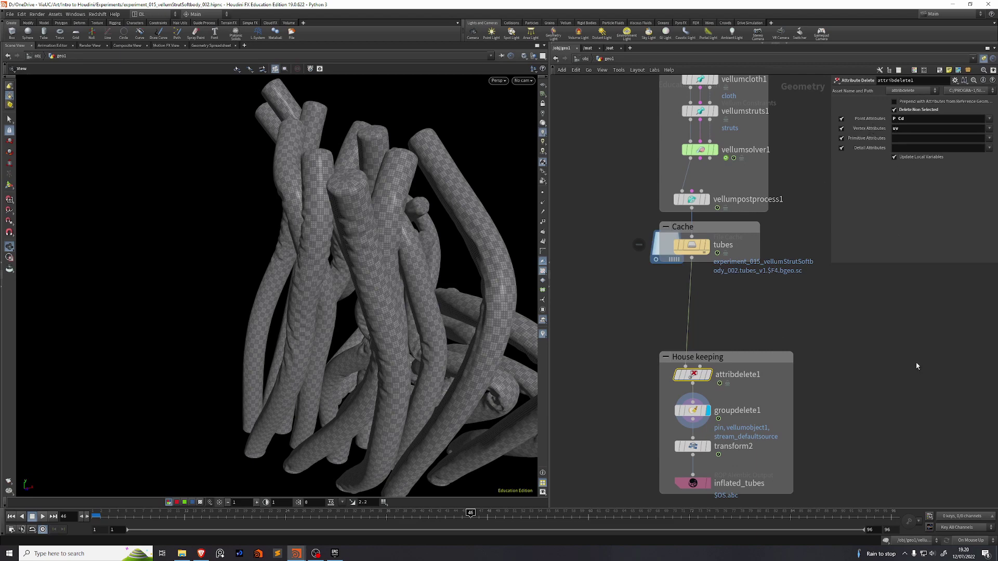
left_click(693, 411)
middle_click_drag(747, 445, 726, 390)
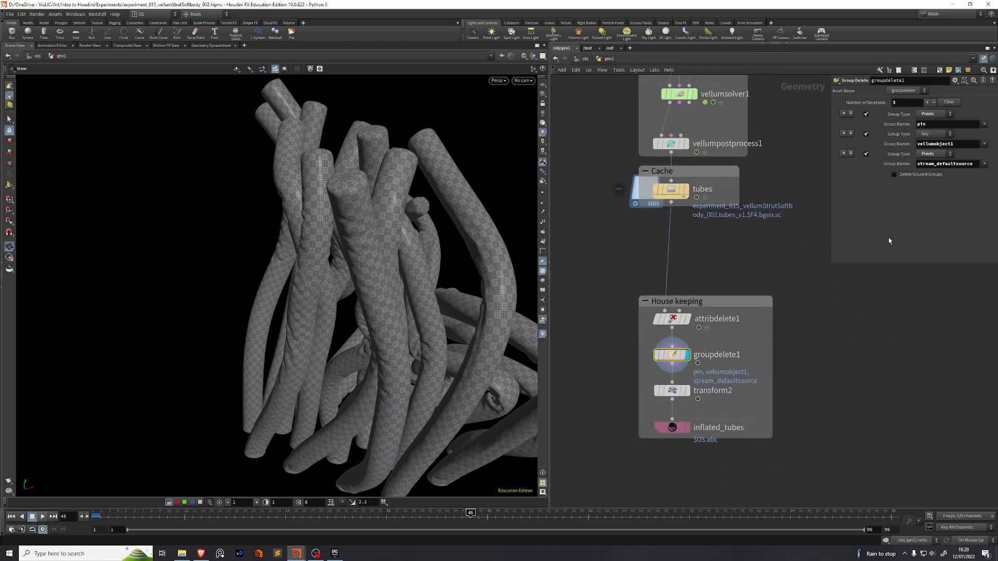
left_click(672, 394)
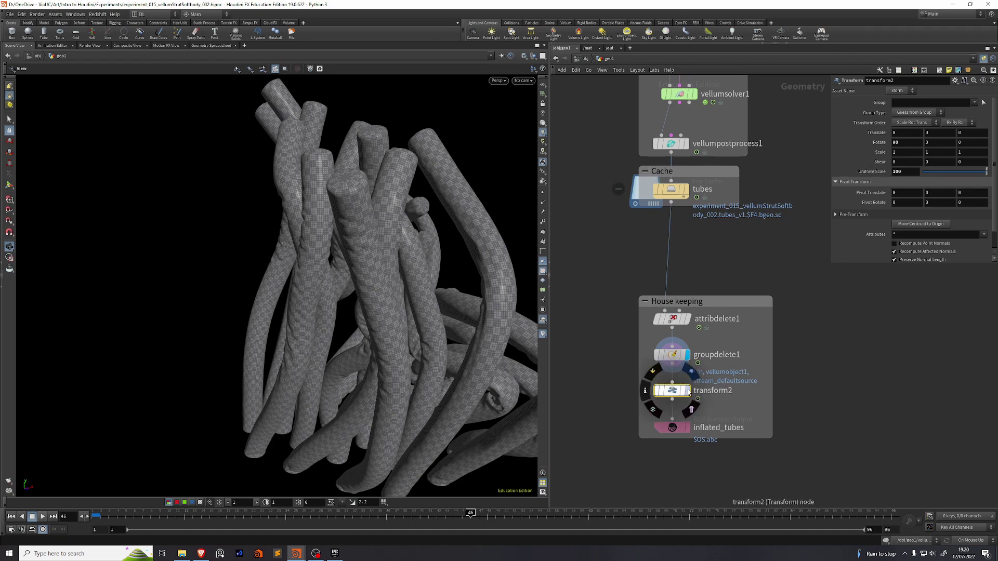
Export the inflated_tubes Alembic output for the frame range 1 to 96 to disk in the background
left_click(672, 427)
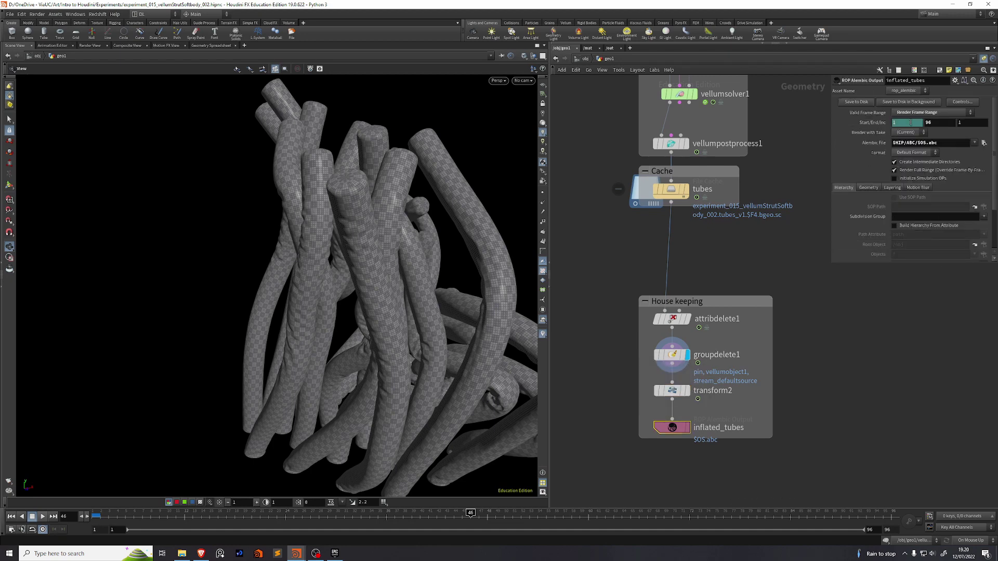
left_click(909, 102)
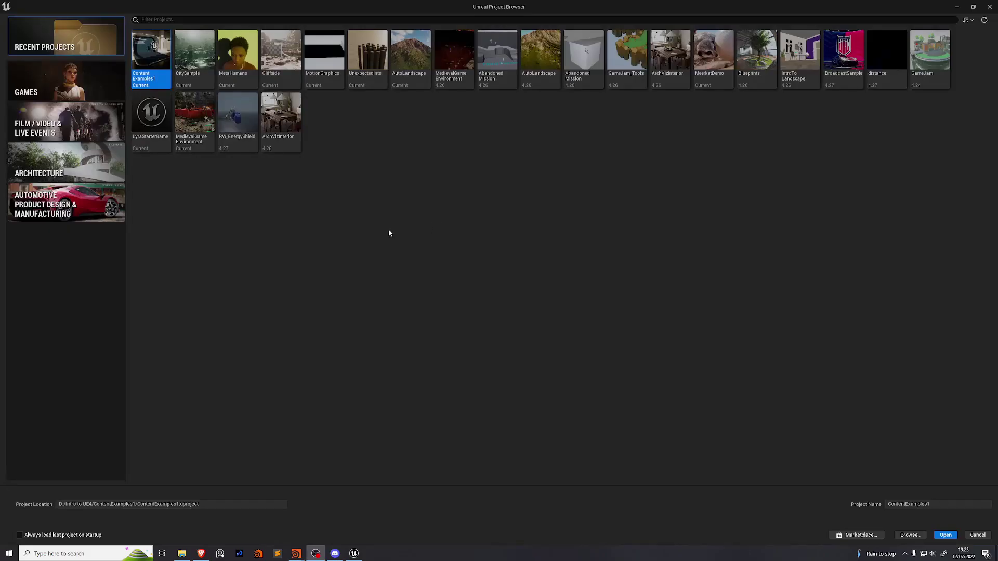
In Unreal Engine, create a Games project from the Third Person template, named Tutorial, with ray tracing enabled
left_click(58, 85)
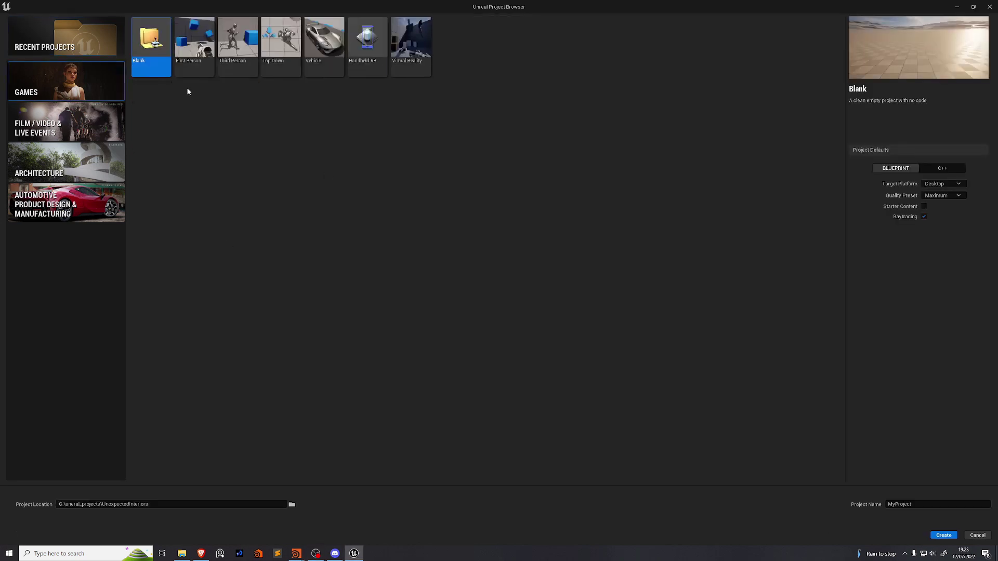
left_click(230, 48)
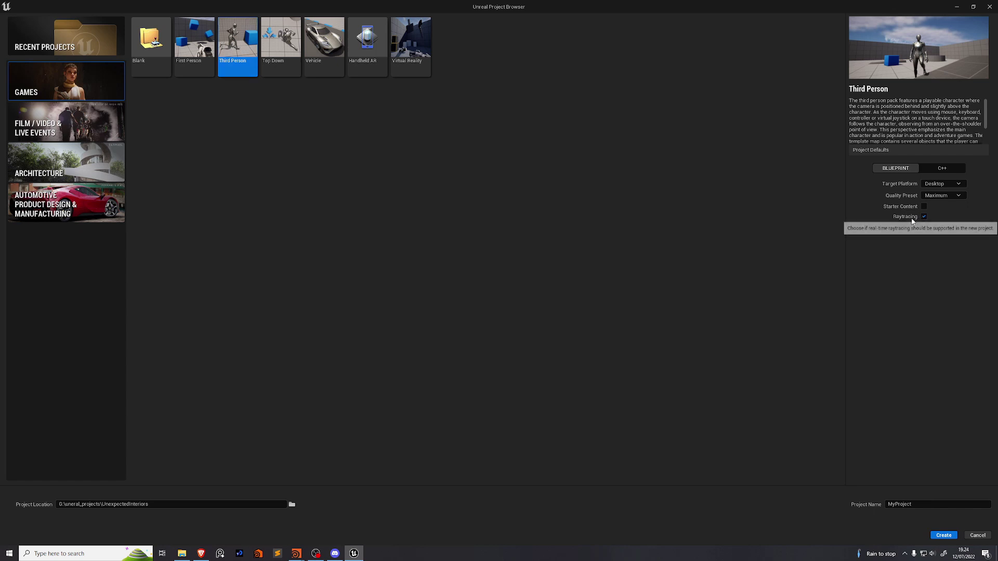
left_click(924, 217)
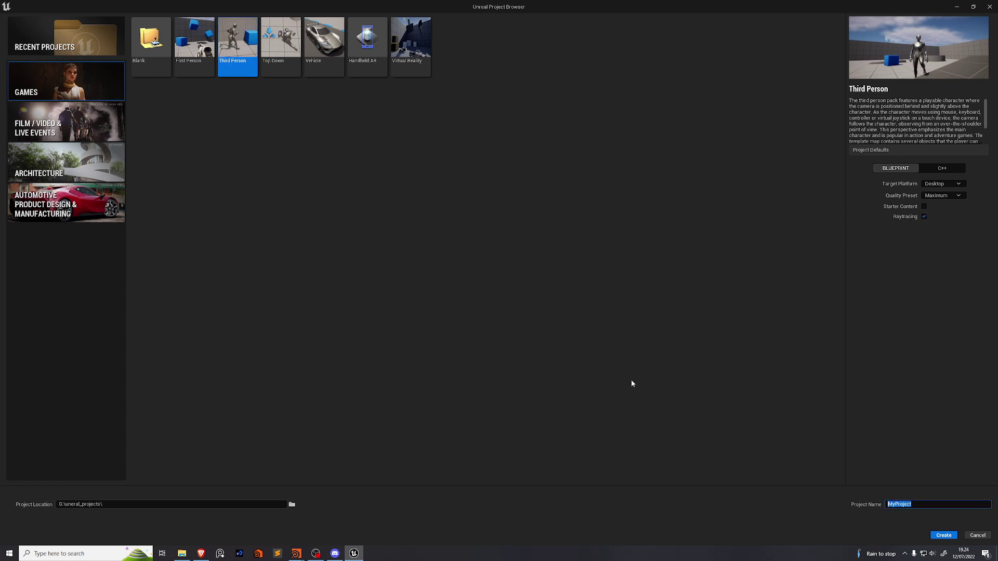
key("BackSpace")
type("Tutorial")
left_click(945, 536)
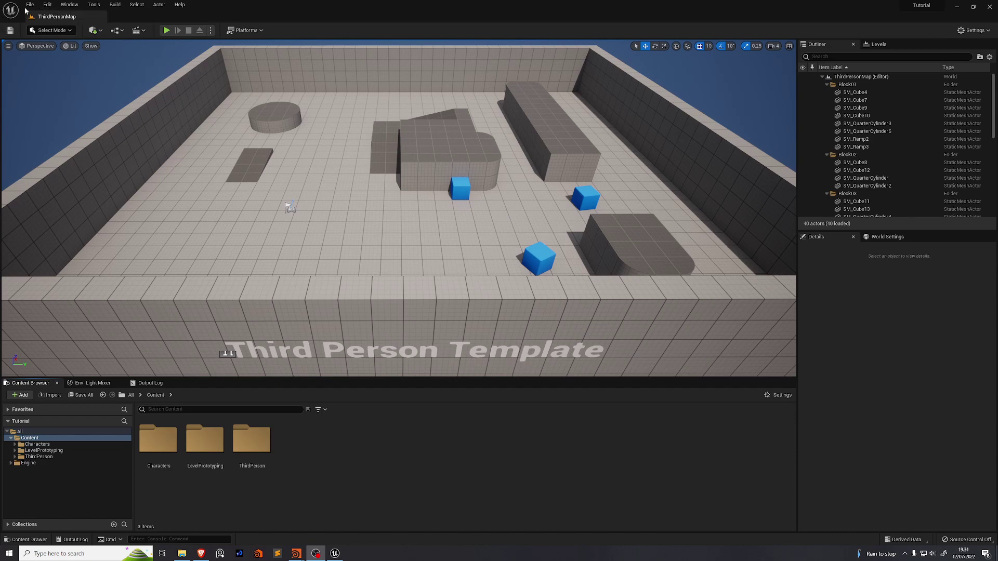
Search the project settings for lumen, ray tracing and height fog, and check their rendering options
left_click(46, 8)
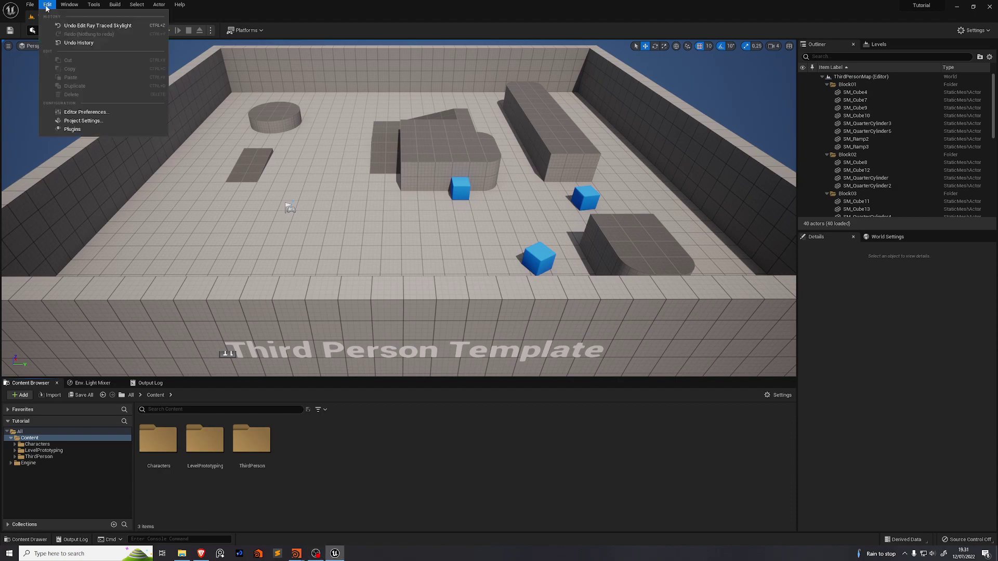
left_click(99, 122)
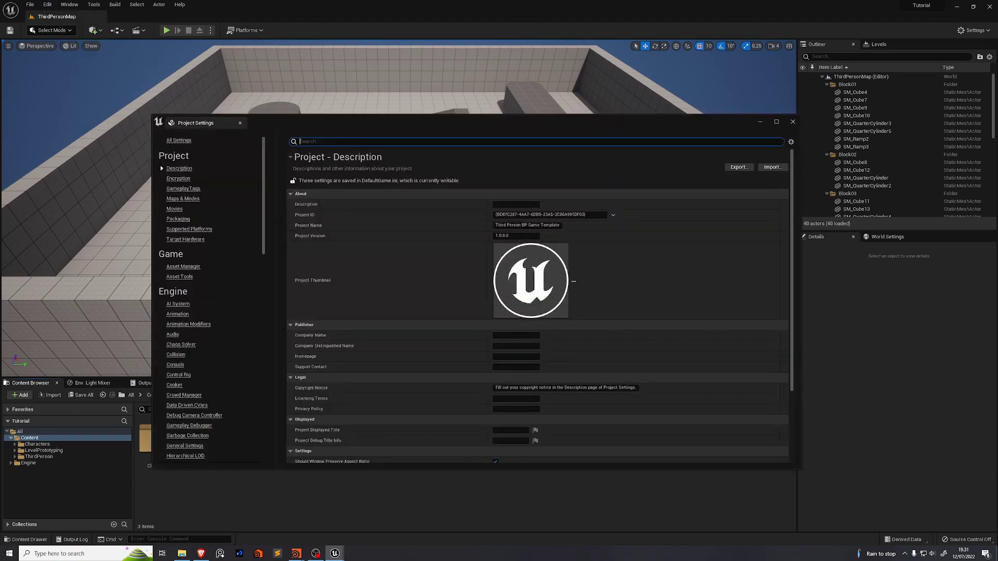
type("lumen")
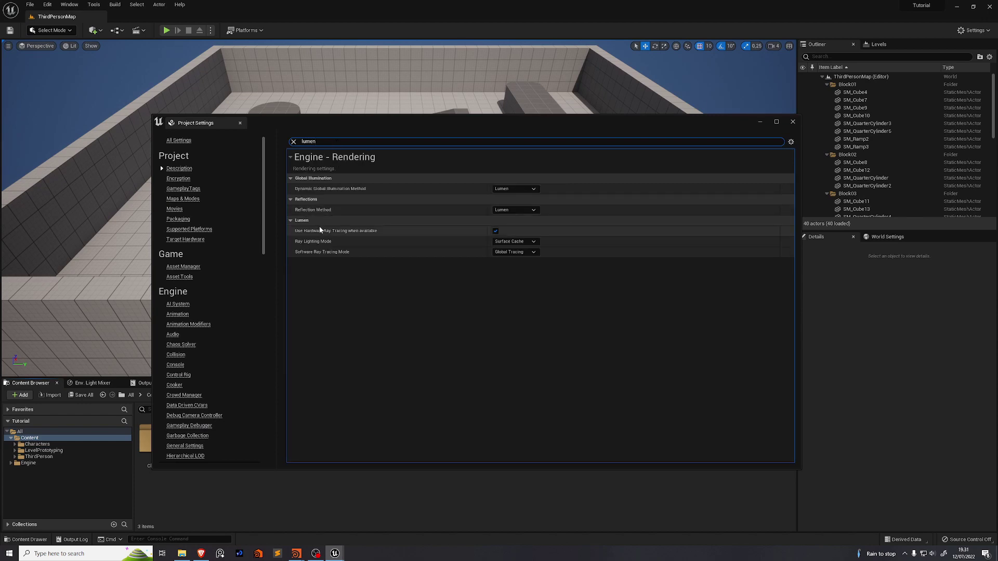
mouse_move(337, 235)
key("ctrl+a")
type("ray tracing")
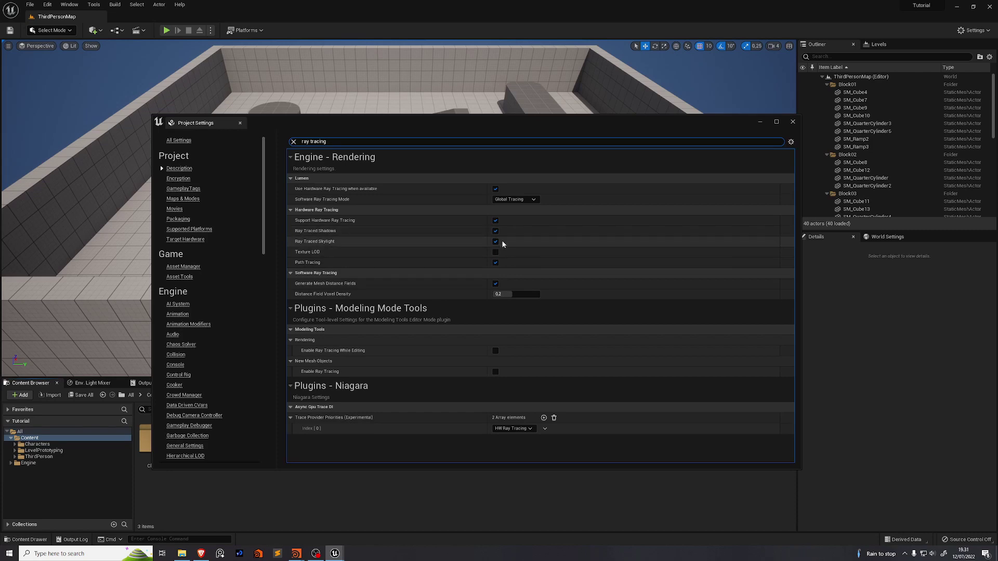
key("ctrl+a")
type("height fog")
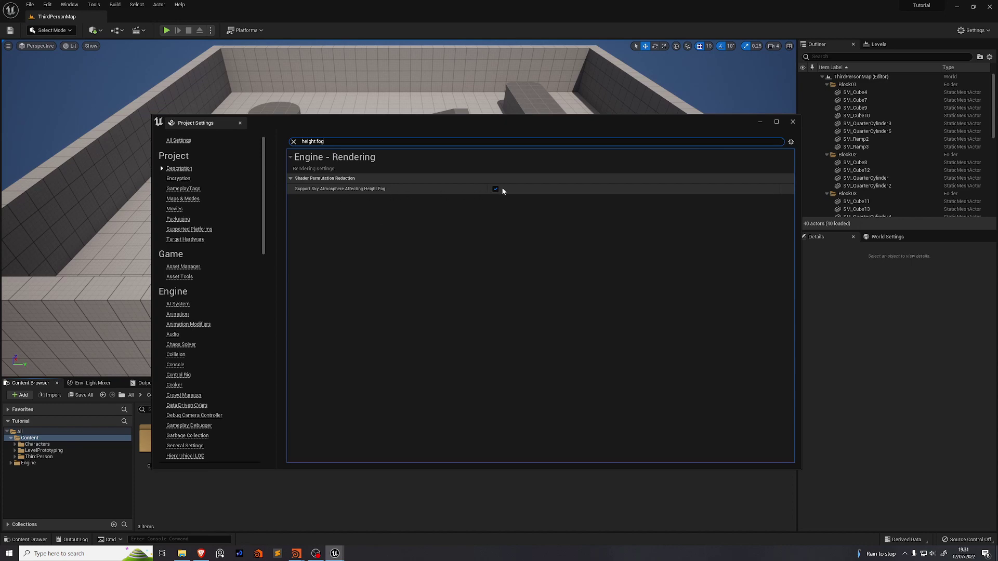
Enable the Movie Render Queue plugin and restart the editor
left_click(50, 8)
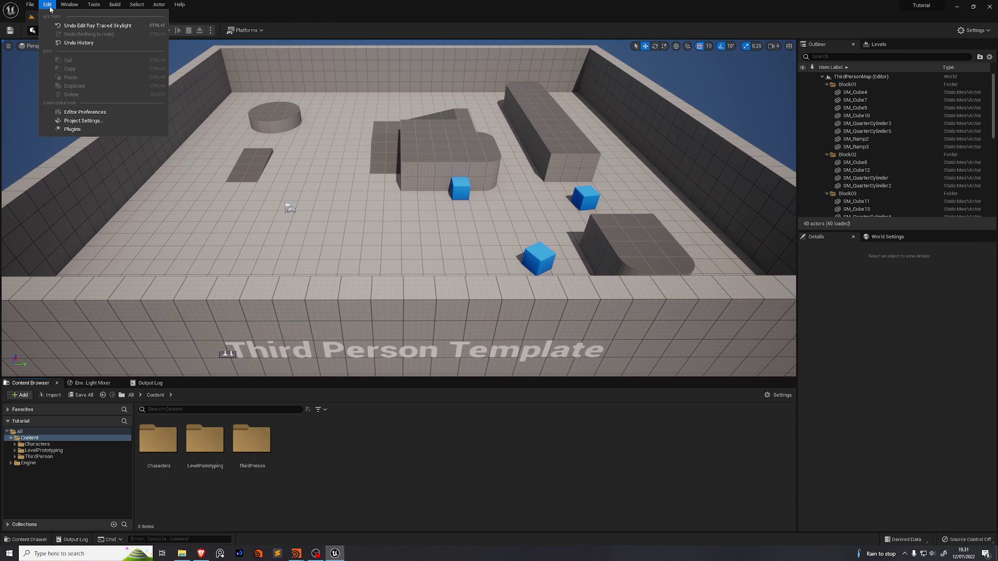
left_click(73, 129)
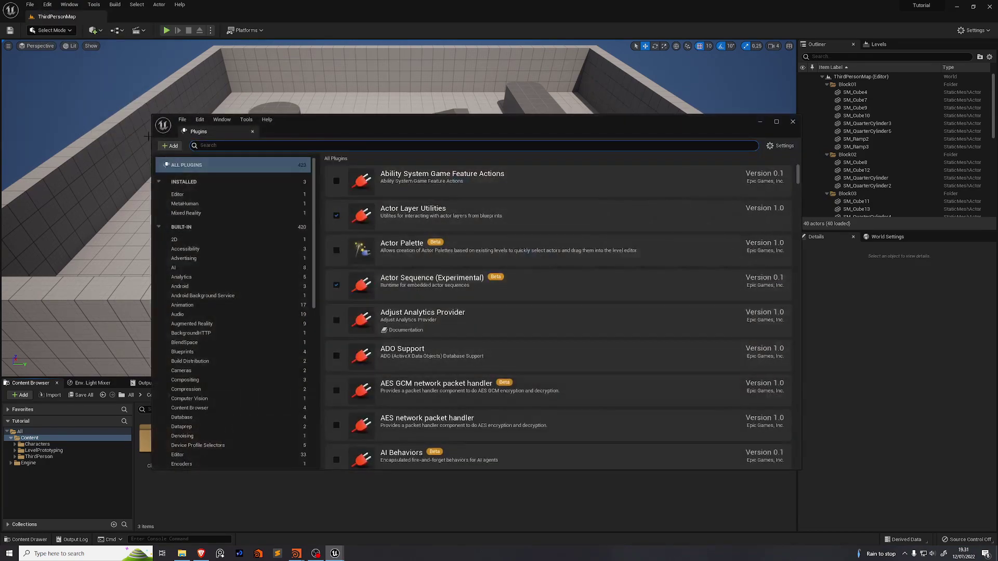
type("movie render")
left_click(337, 180)
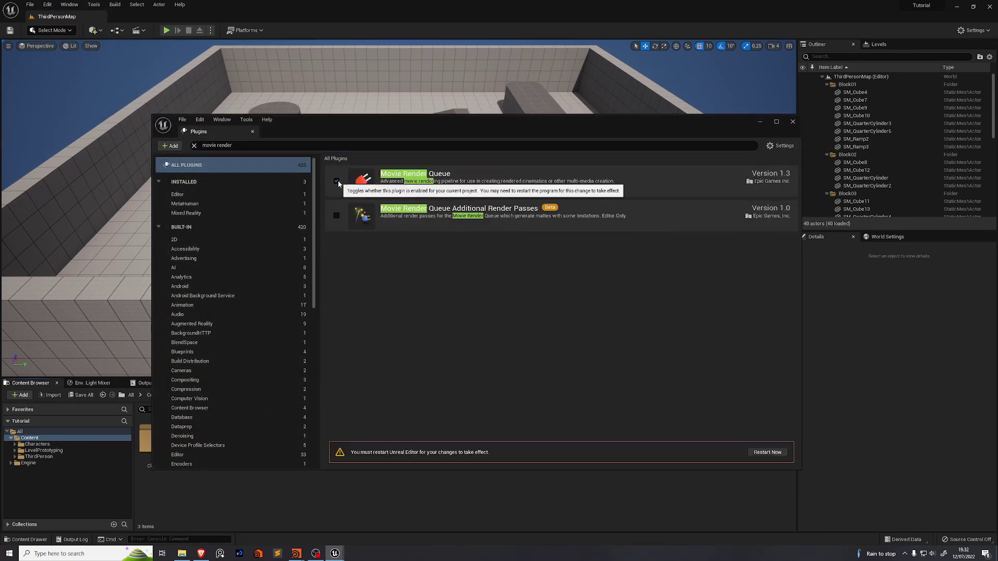
left_click(768, 452)
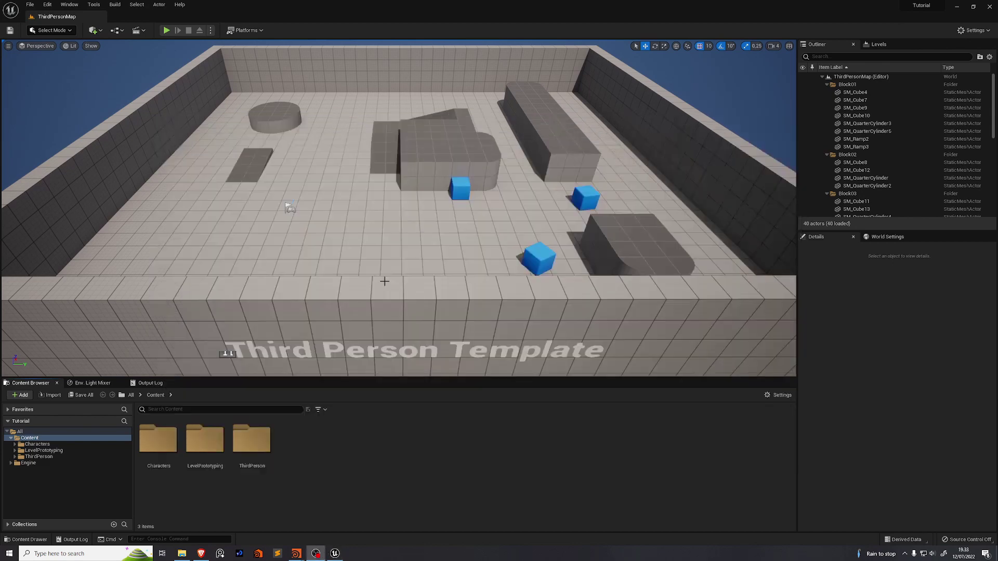
Create a new empty level
left_click(30, 5)
left_click(52, 26)
double_click(549, 229)
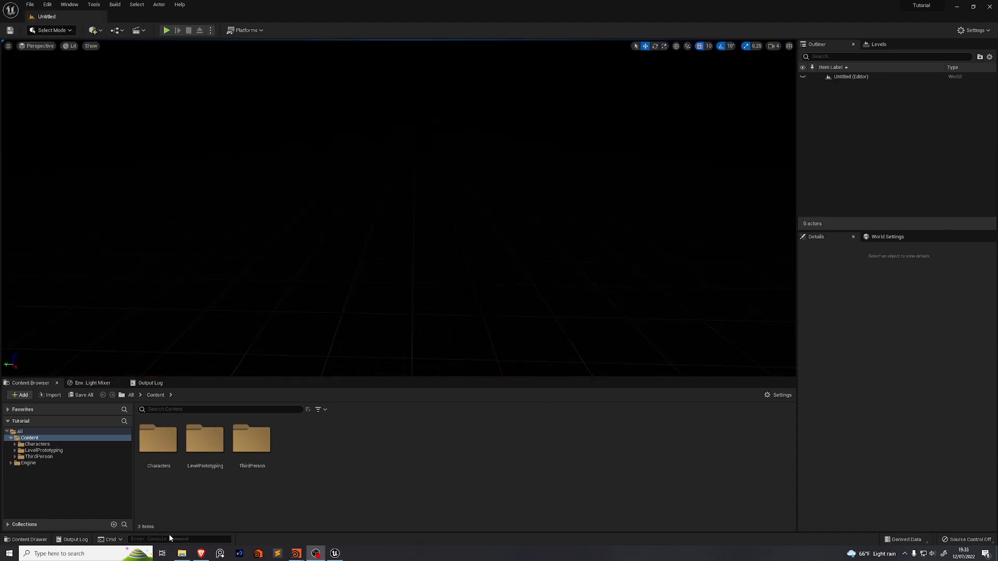
Create a folder named ABC inside the project's Content folder
mouse_move(182, 554)
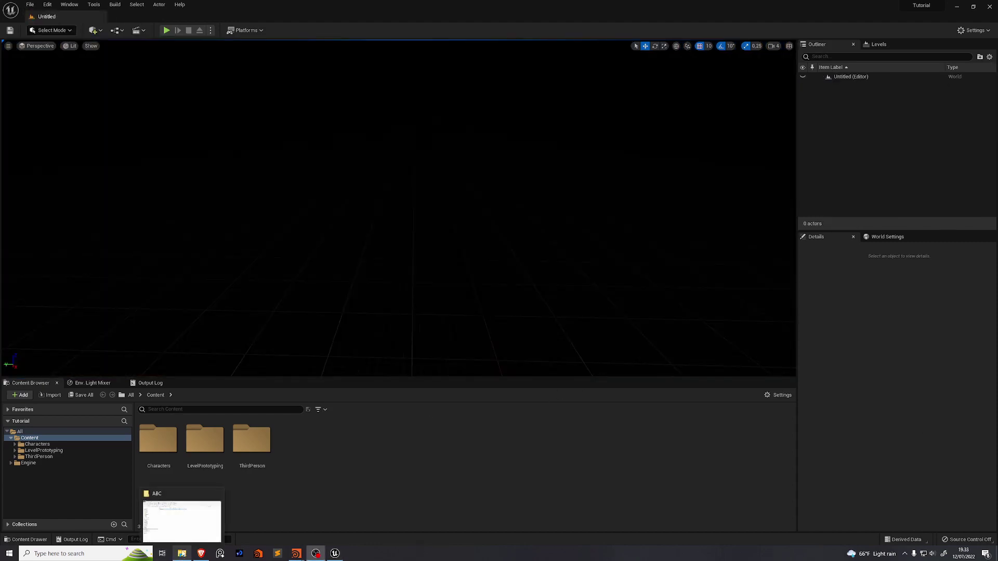
right_click(48, 481)
left_click(81, 309)
type("ABC")
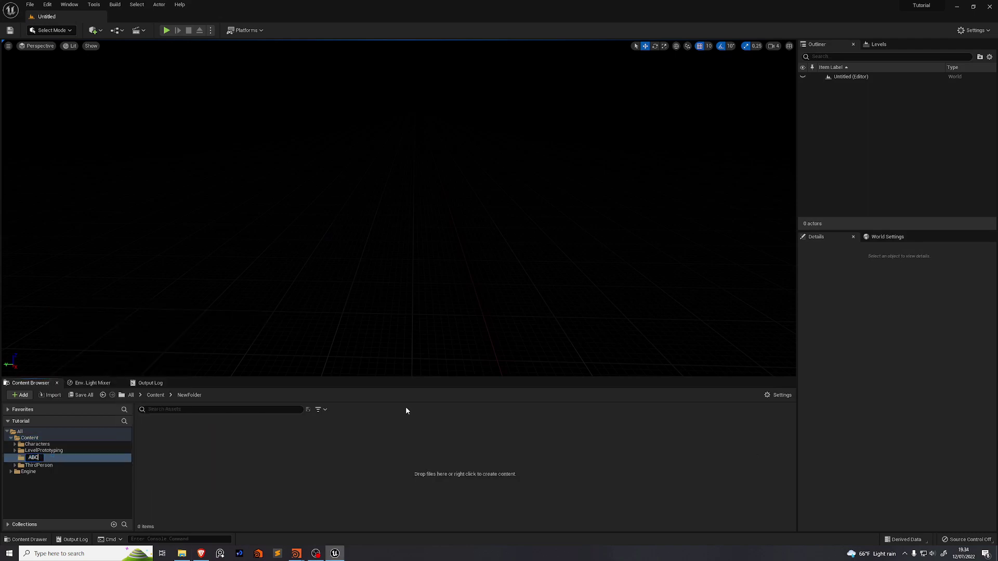
key("Return")
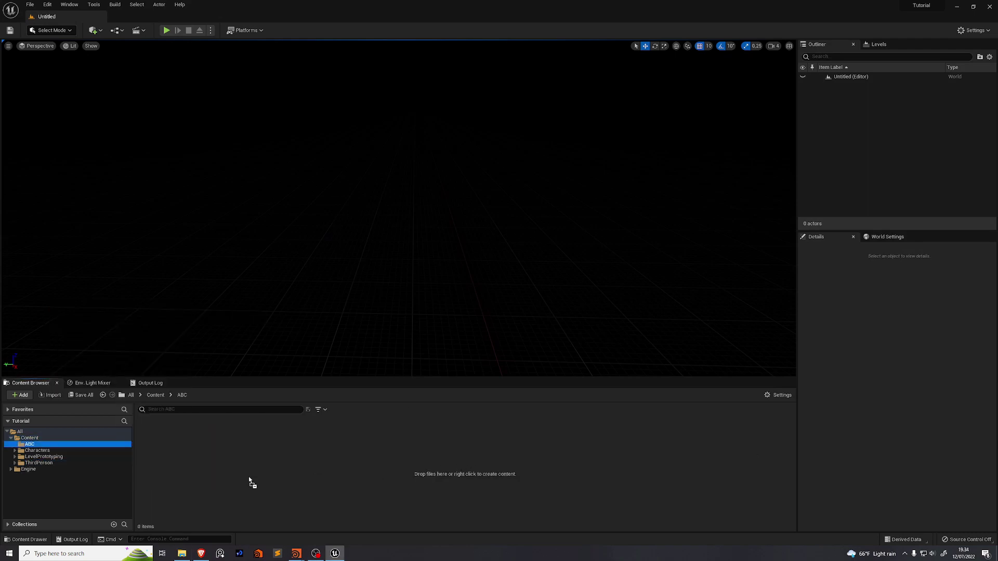
Import inflated_tubes.abc into the ABC folder as a Geometry Cache, keeping the Autodesk Maya conversion preset
left_click_drag(249, 476, 249, 477)
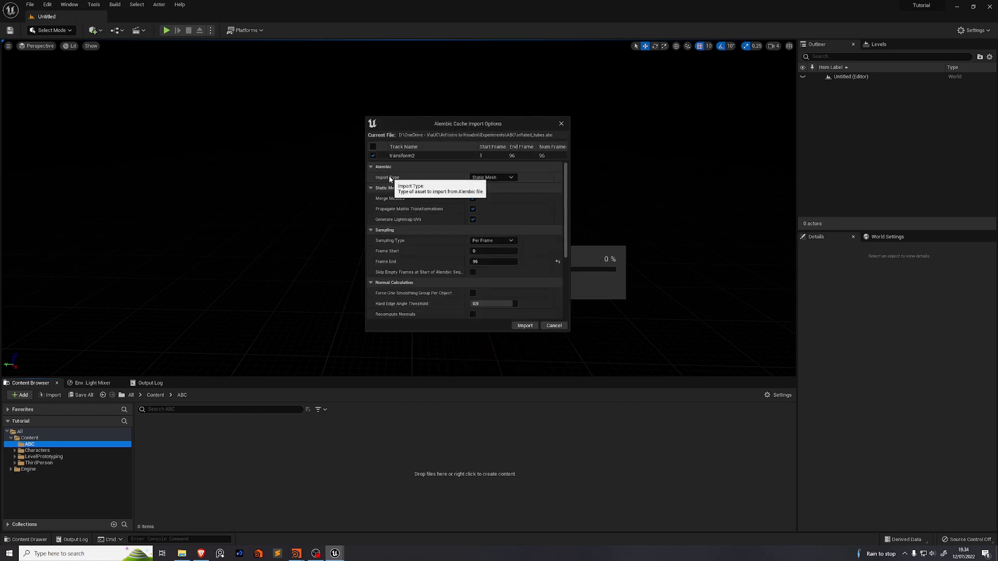
left_click(495, 177)
left_click(494, 193)
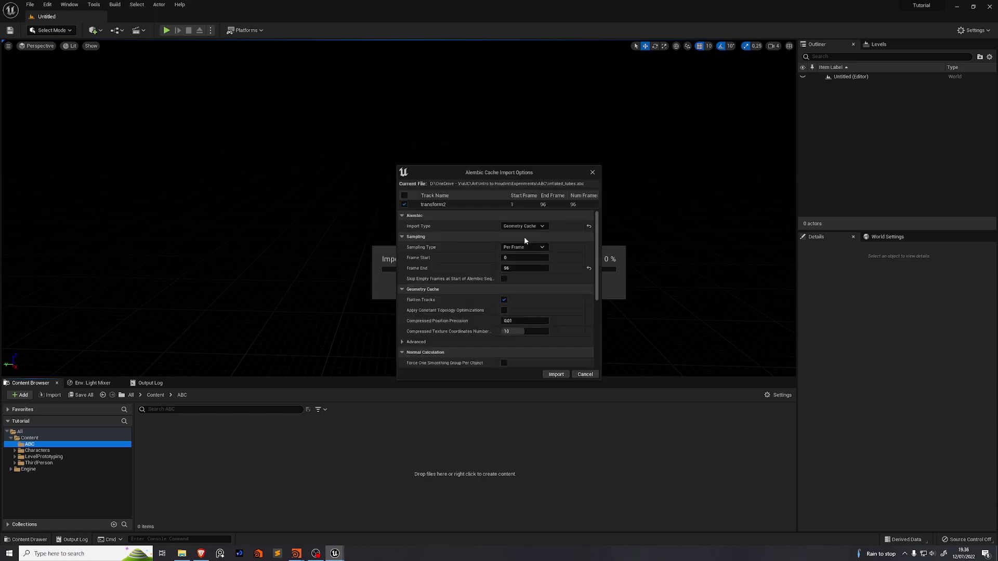
scroll(525, 240, "down", 5)
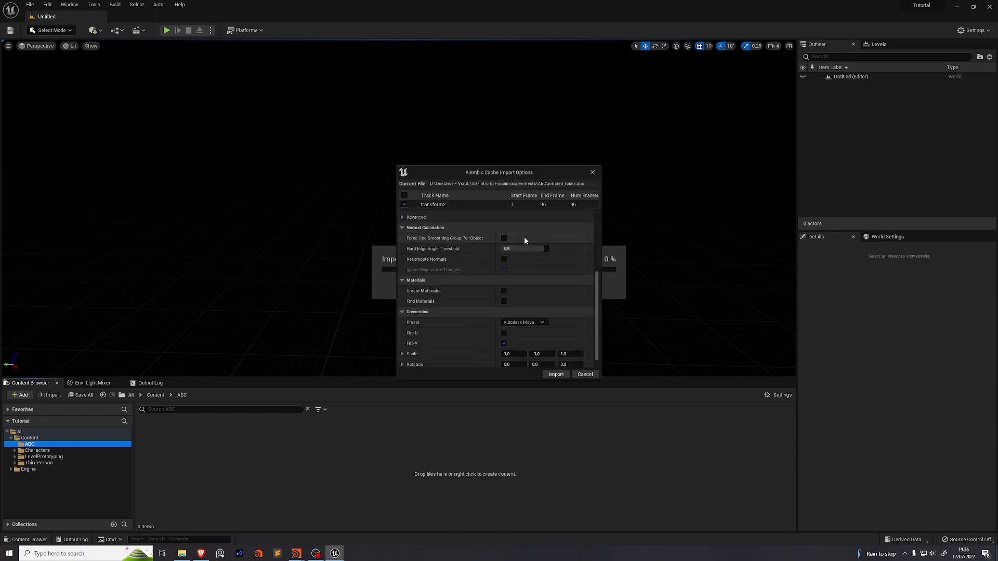
scroll(524, 239, "down", 1)
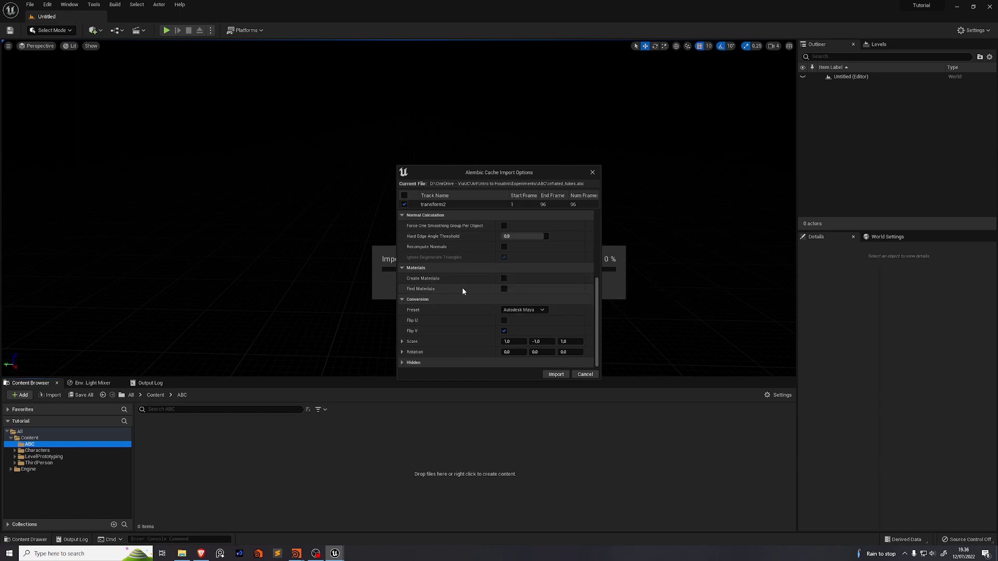
left_click(556, 375)
Place the inflated_tubes geometry cache in the empty level and frame it in the viewport
left_click_drag(160, 446, 414, 270)
right_click_drag(361, 230, 416, 216)
left_click(362, 231)
right_click_drag(522, 223, 551, 260)
left_click(523, 223)
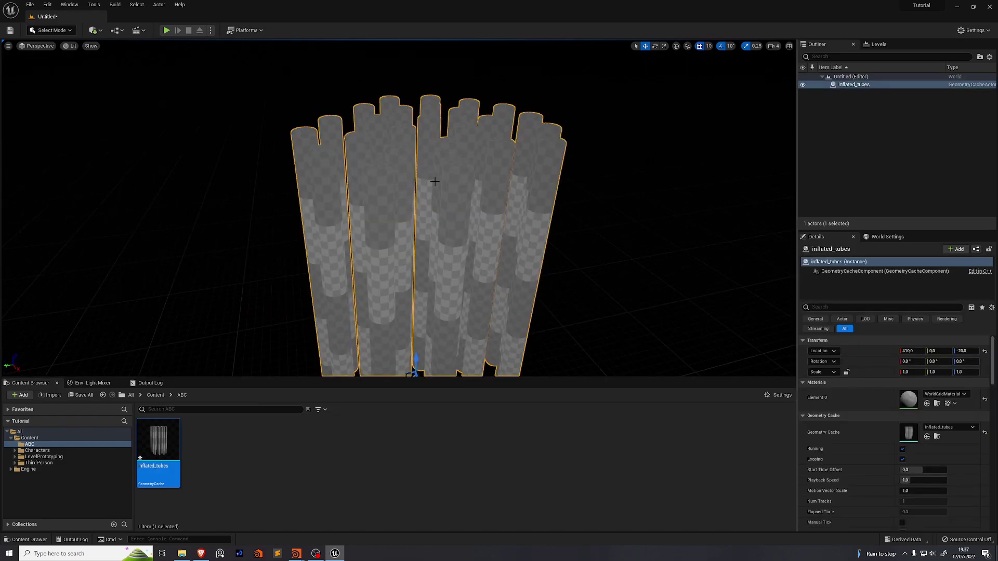
left_click(382, 136)
left_click(433, 314)
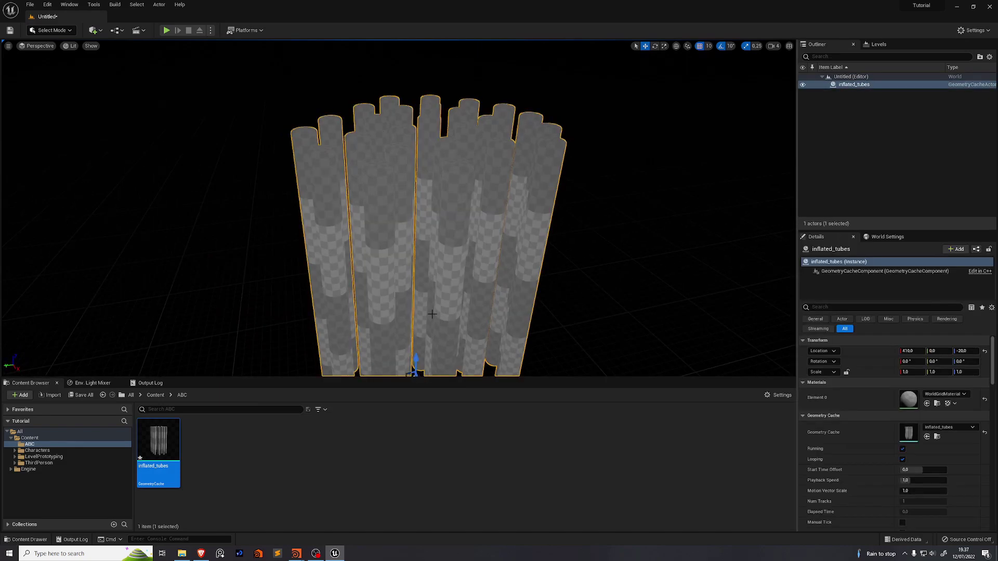
Scrub the Start Time Offset of inflated_tubes to preview its animation, and reset the offset to 0
left_click(856, 86)
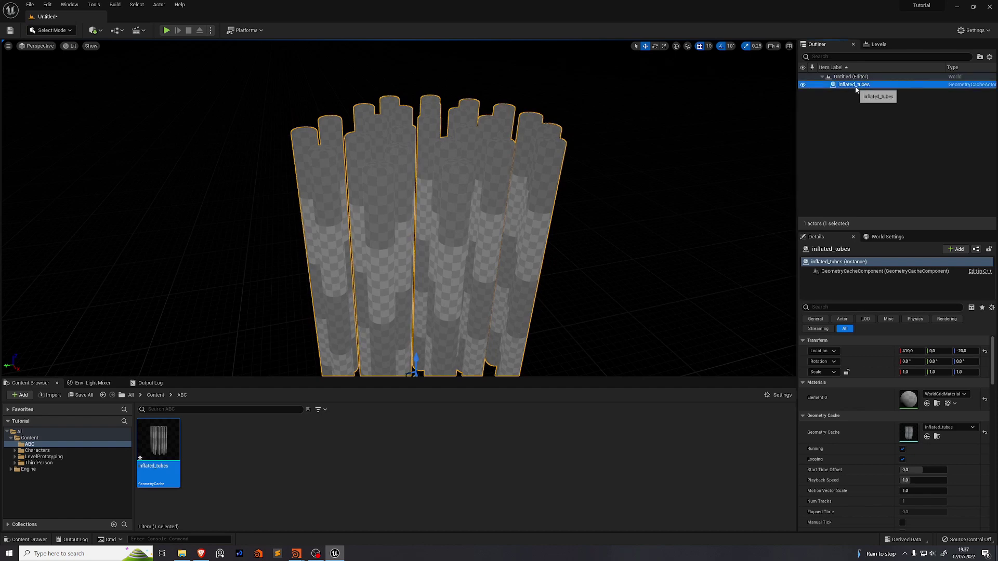
scroll(863, 419, "down", 2)
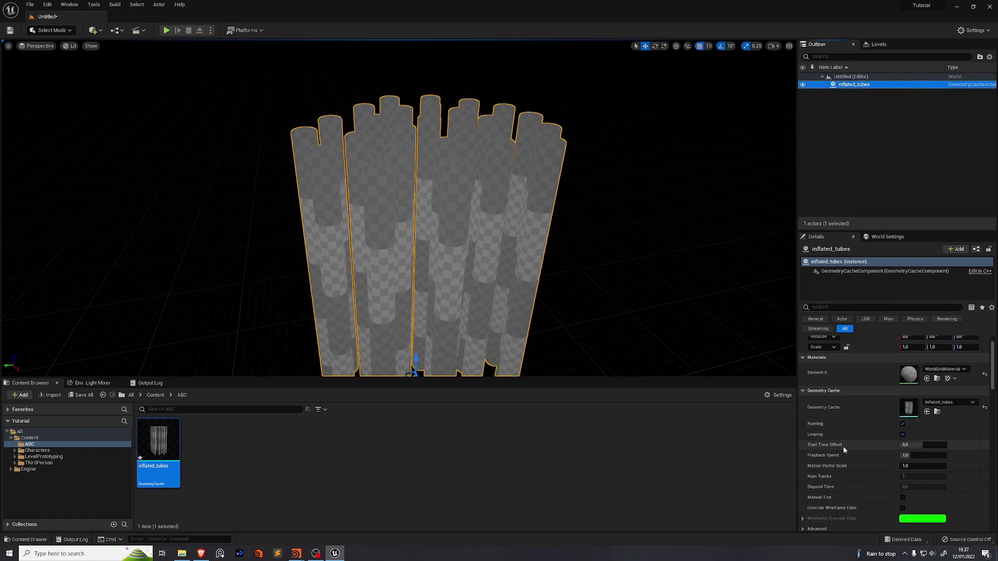
left_click_drag(911, 445, 987, 445)
left_click(911, 446)
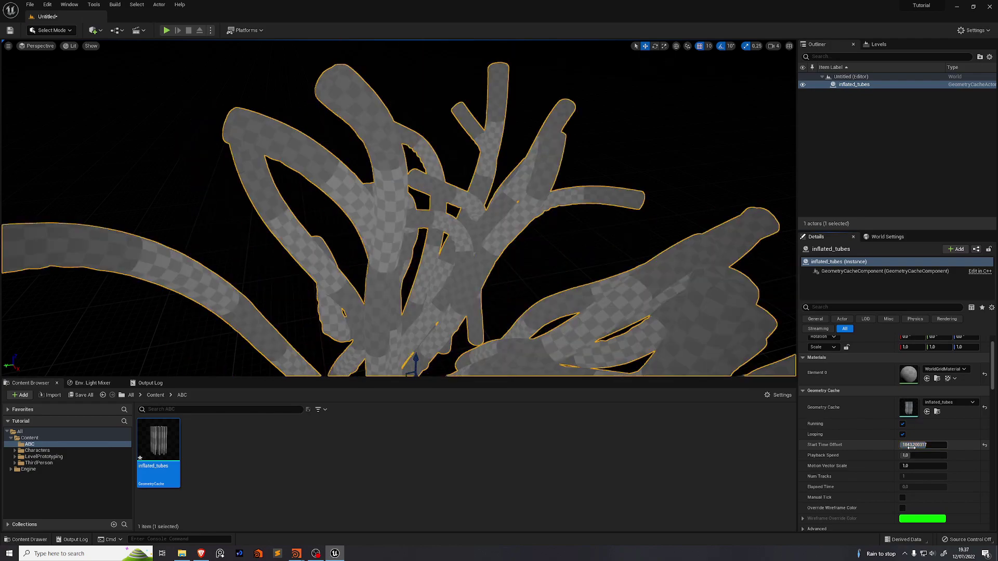
type("0")
key("Return")
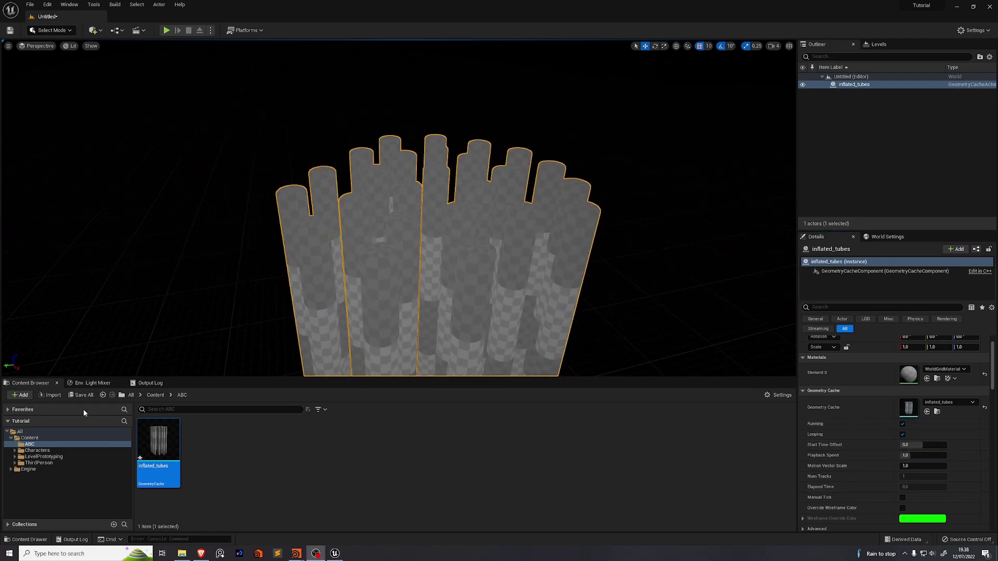
Save all modified content, storing the untitled level as L_Tutorial in a new Levels folder under Content
left_click(81, 395)
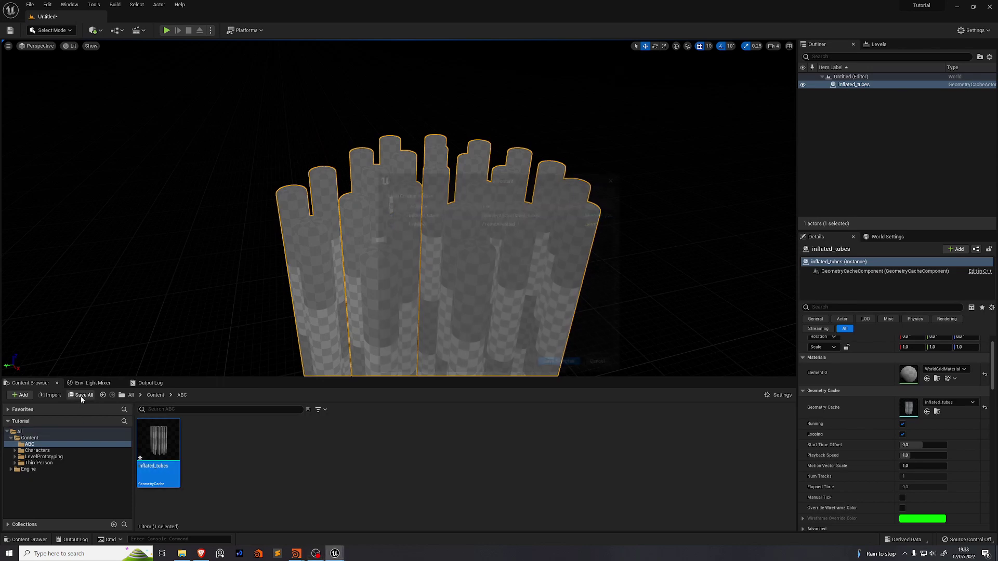
left_click_drag(461, 179, 613, 167)
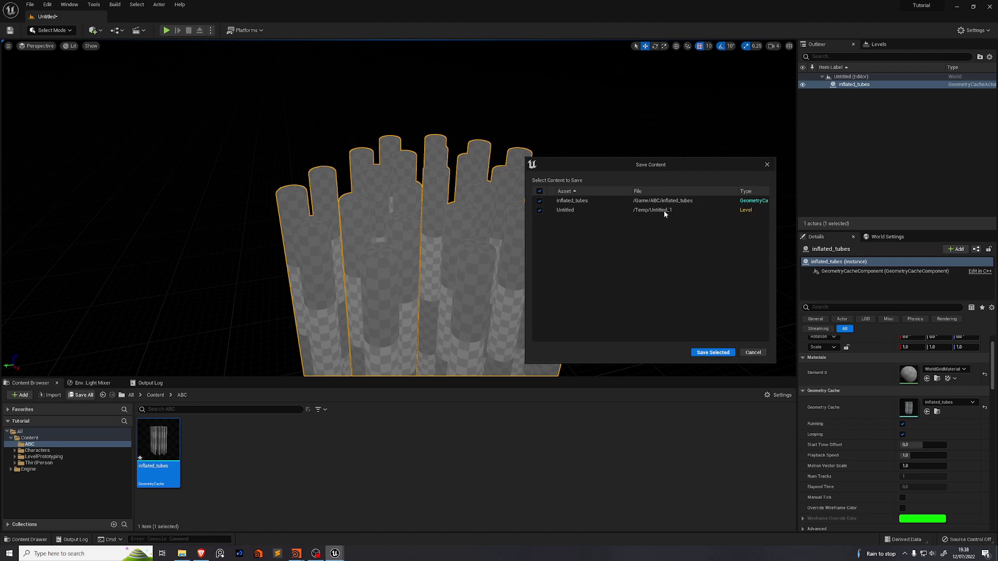
left_click(713, 353)
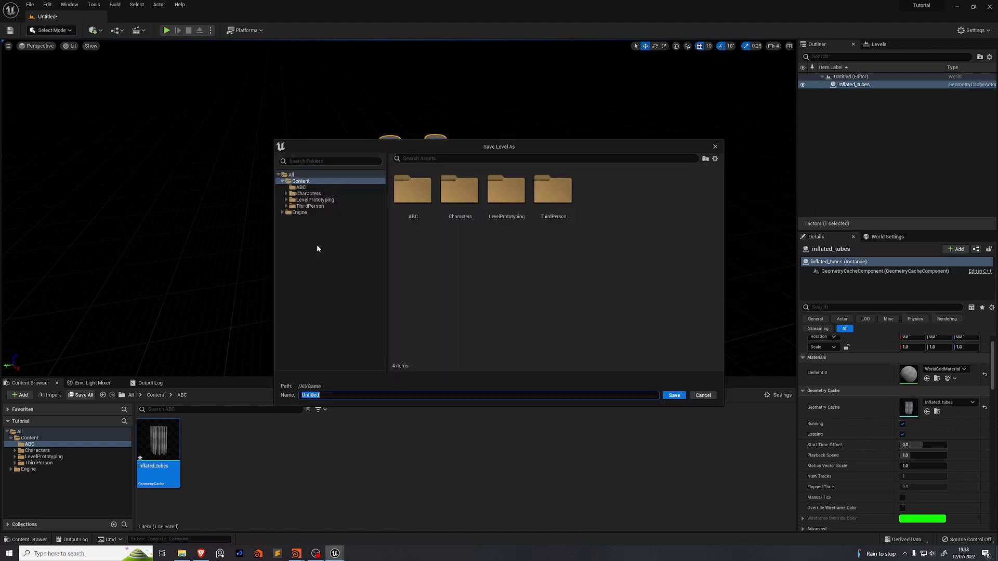
right_click(308, 236)
left_click(338, 252)
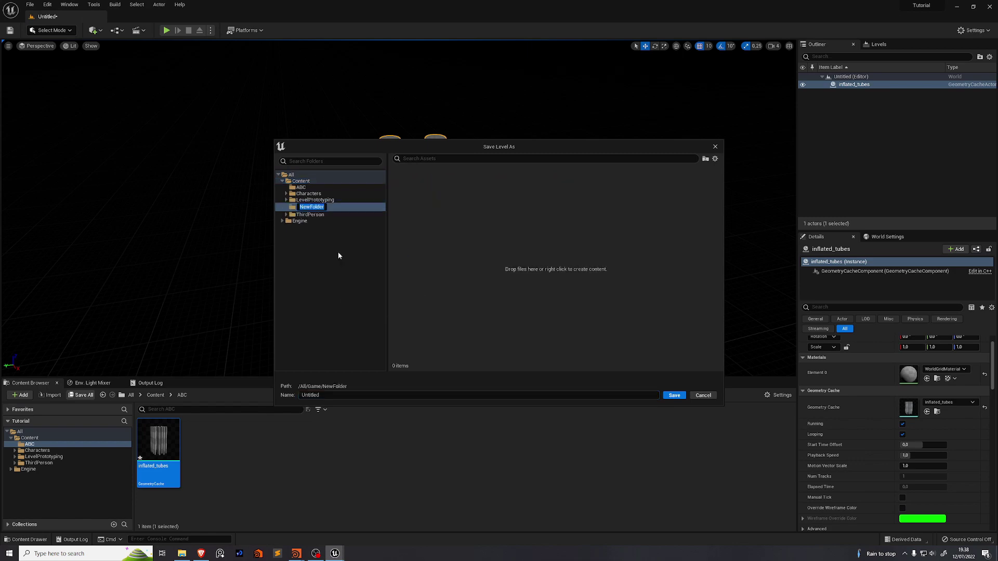
type("Levels")
key("Return")
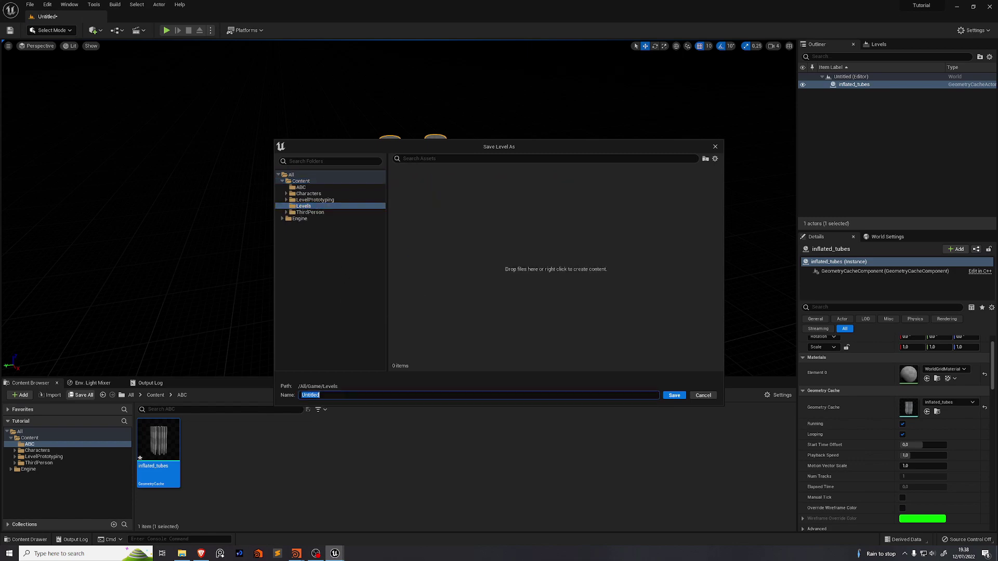
type("L_Tutorial")
left_click(674, 395)
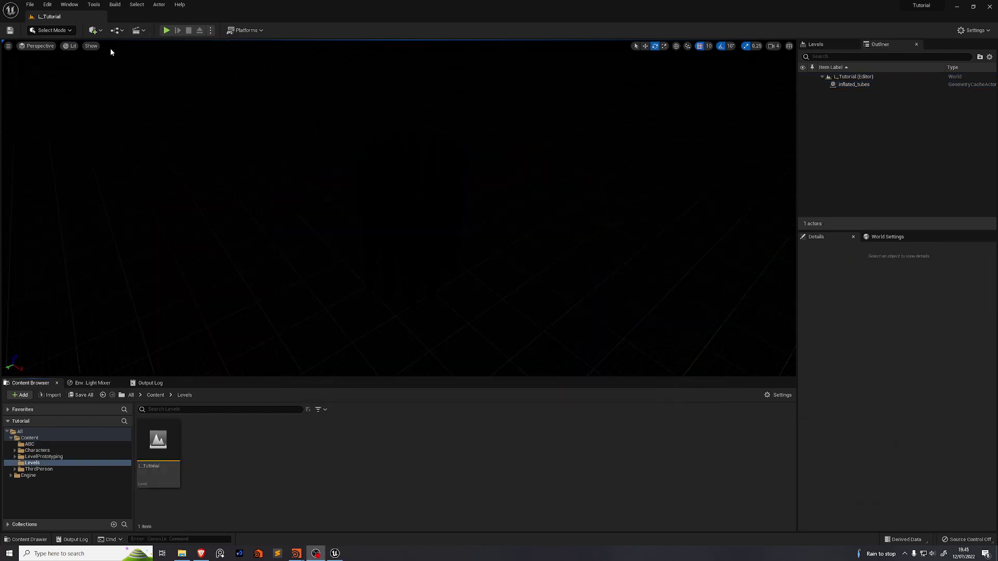
Add a Rect Light, raise it above the inflated tubes and rotate it to shine straight down on them
left_click(95, 31)
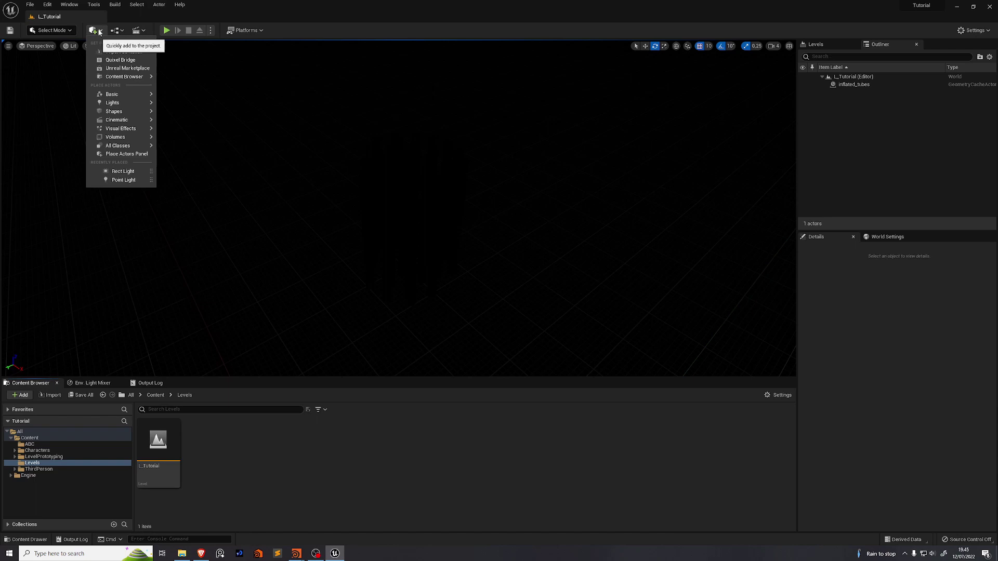
mouse_move(120, 102)
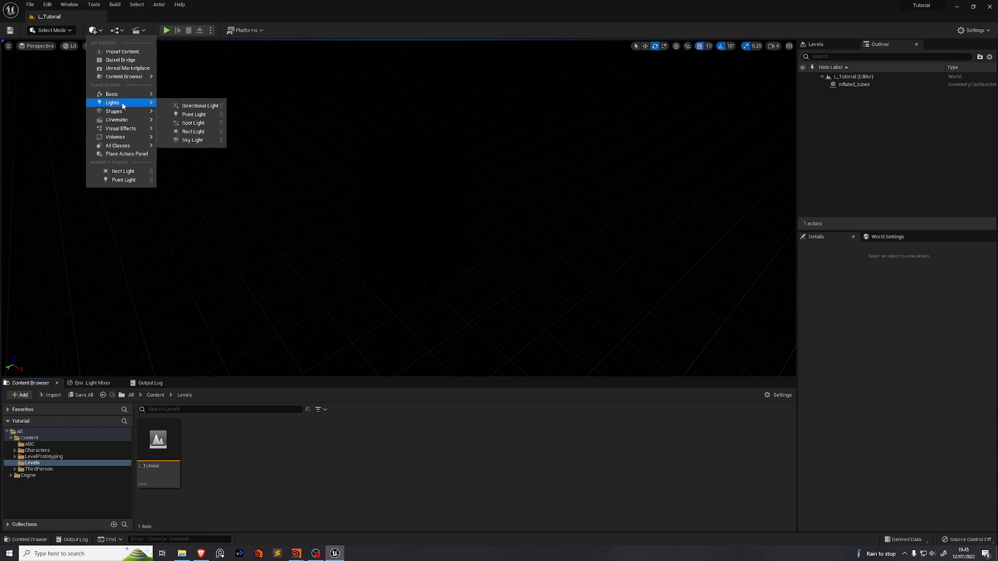
left_click(202, 132)
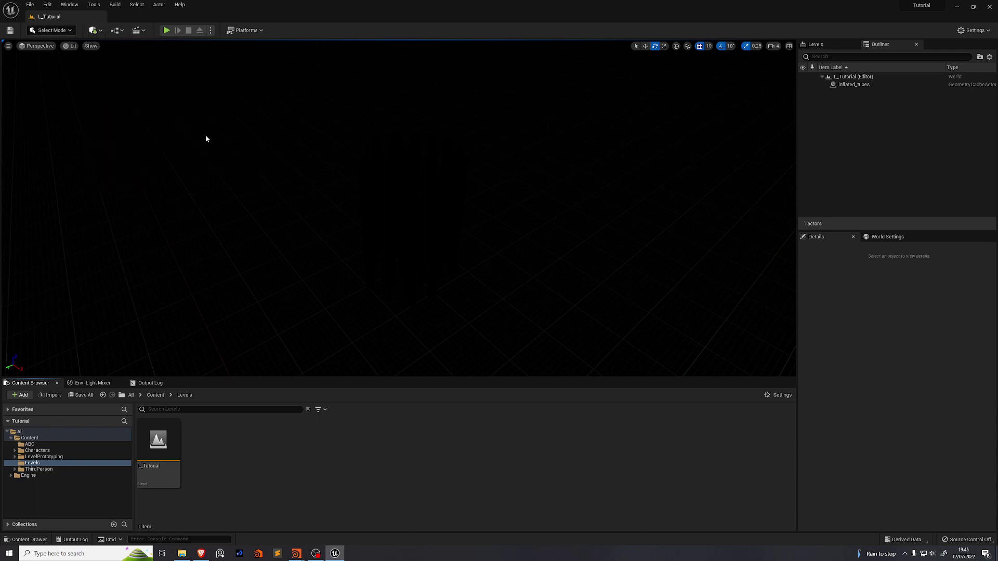
key("w")
left_click_drag(399, 186, 422, 78)
key("e")
left_click_drag(423, 78, 431, 109)
key("w")
left_click_drag(399, 76, 398, 40)
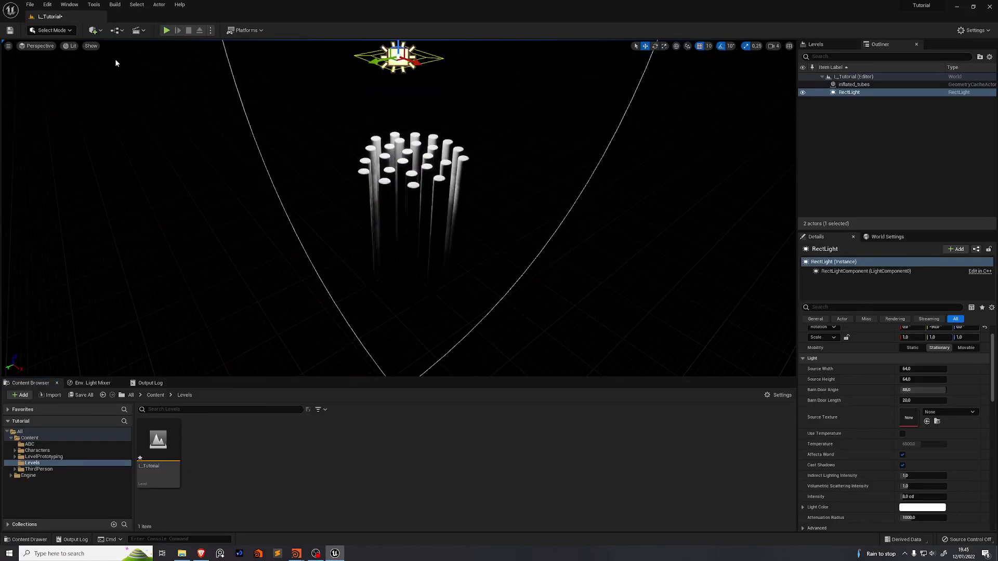
Start a new level sequence and create a Sequences folder under Content to hold it
left_click(138, 31)
left_click(165, 56)
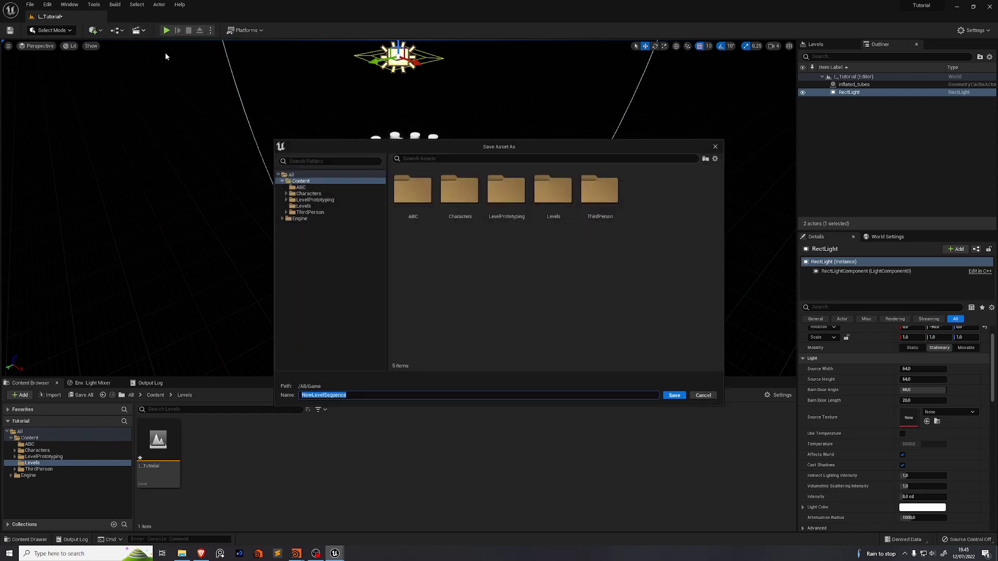
right_click(314, 251)
left_click(336, 266)
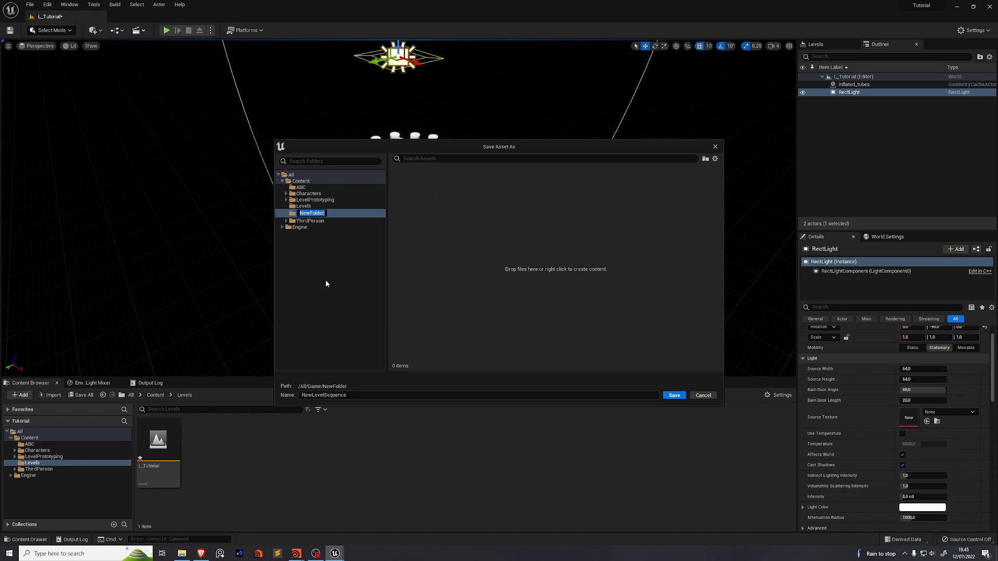
type("Sequences")
key("Return")
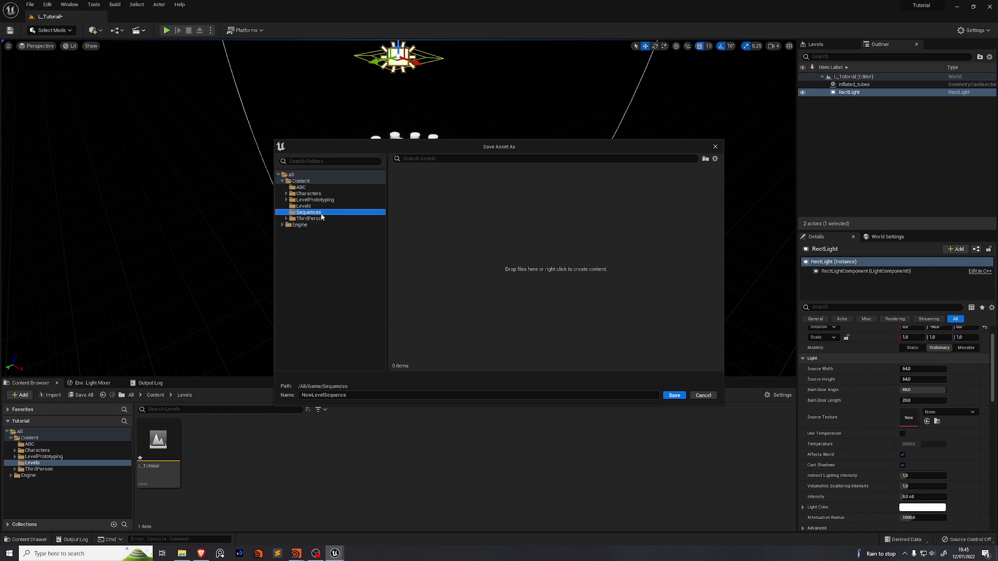
Name the level sequence S_InflatedTubes_SH0010_01, save it, and move the Sequencer window clear of the tubes
left_click(353, 397)
type("S_")
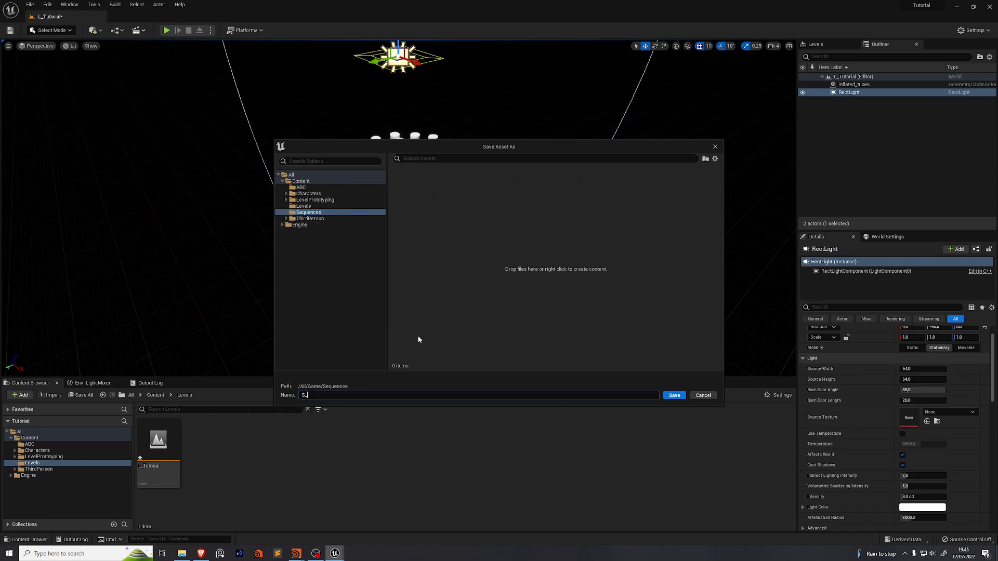
type("Inflatedtubes")
key("BackSpace")
key("BackSpace")
key("BackSpace")
key("BackSpace")
key("BackSpace")
type("Tubes_SH")
type("0010_01")
left_click(678, 399)
left_click_drag(500, 200, 273, 204)
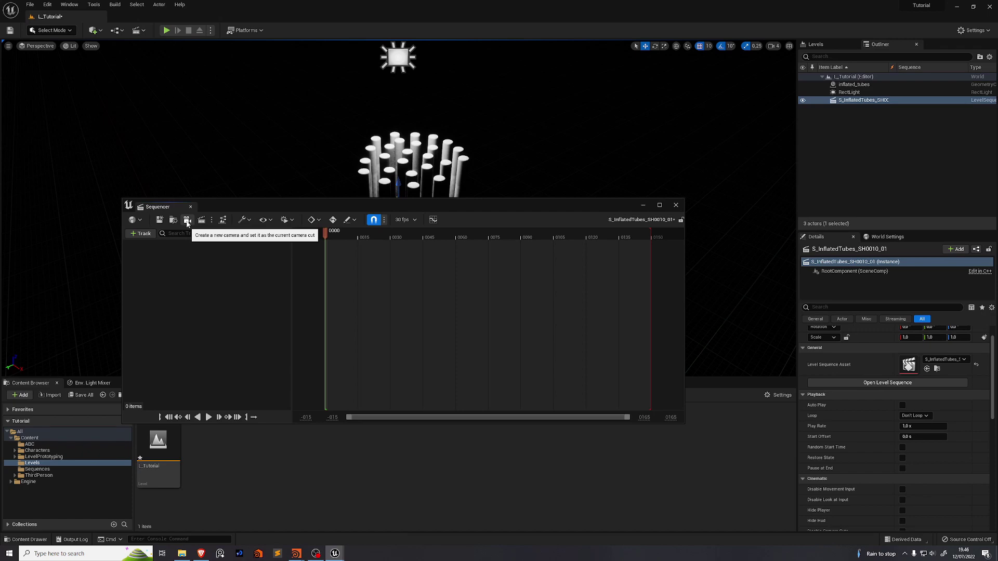
Create a cine camera in the sequence, toggle its viewport lock, and pilot it to reframe the tubes from a lower angle
left_click(187, 222)
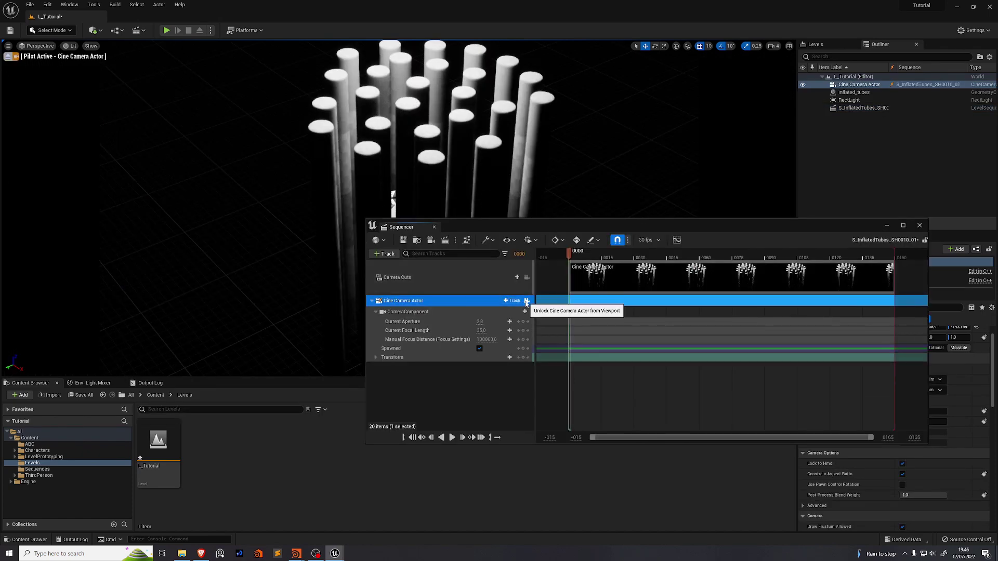
left_click(526, 301)
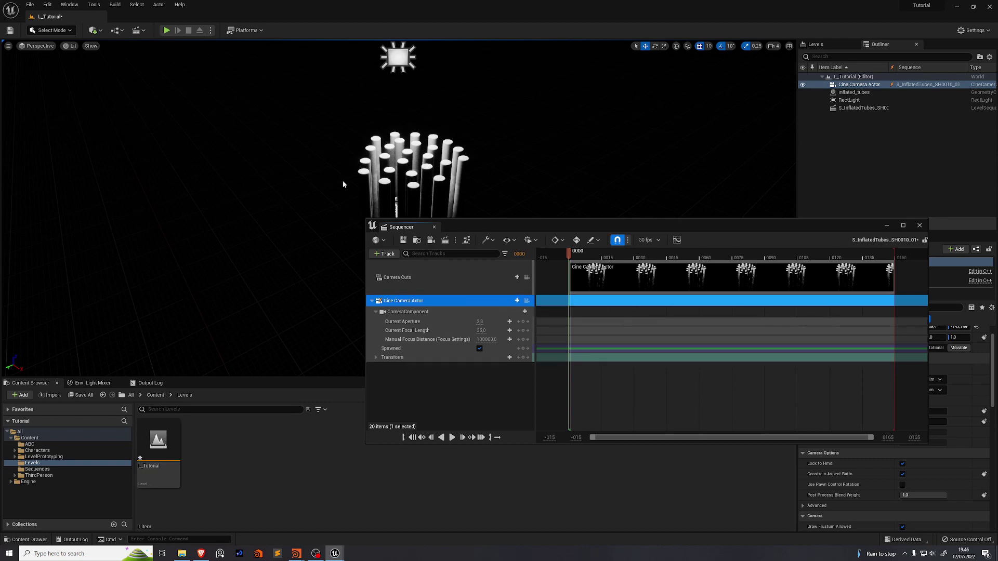
left_click(527, 301)
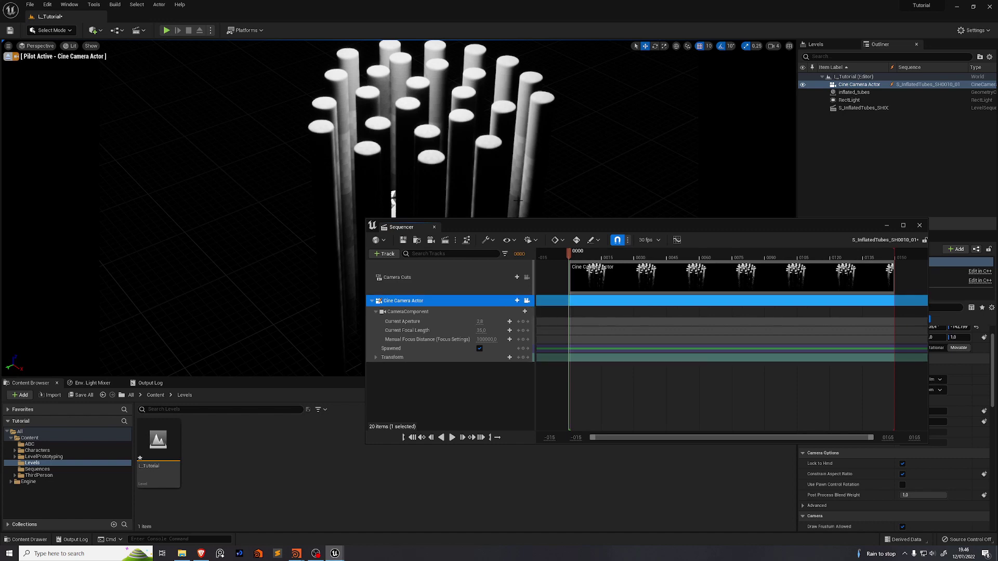
left_click_drag(450, 227, 526, 304)
right_click_drag(395, 208, 397, 178)
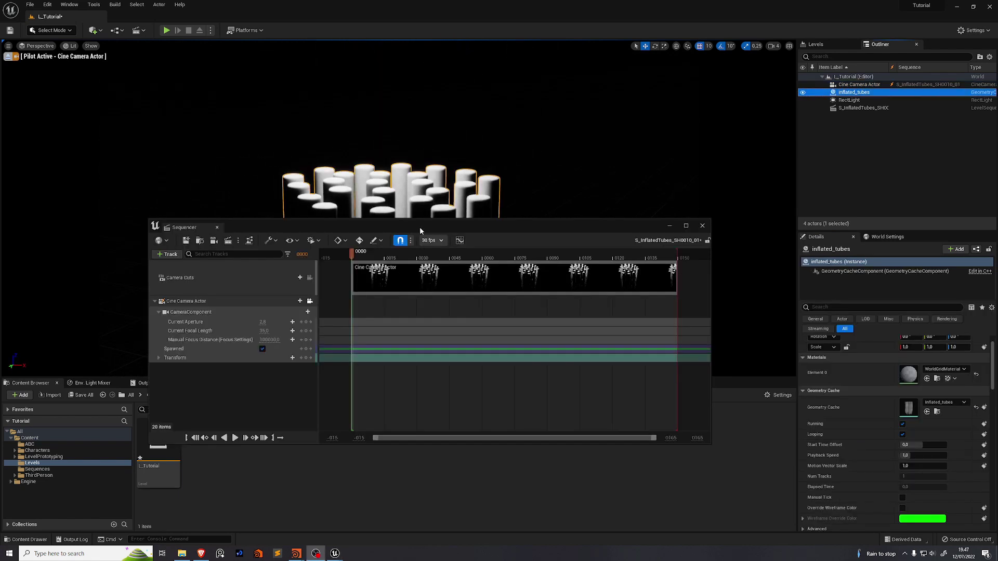
Add the inflated_tubes actor to the sequence and give it a Geometry Cache track starting at frame 41
left_click_drag(420, 227, 429, 216)
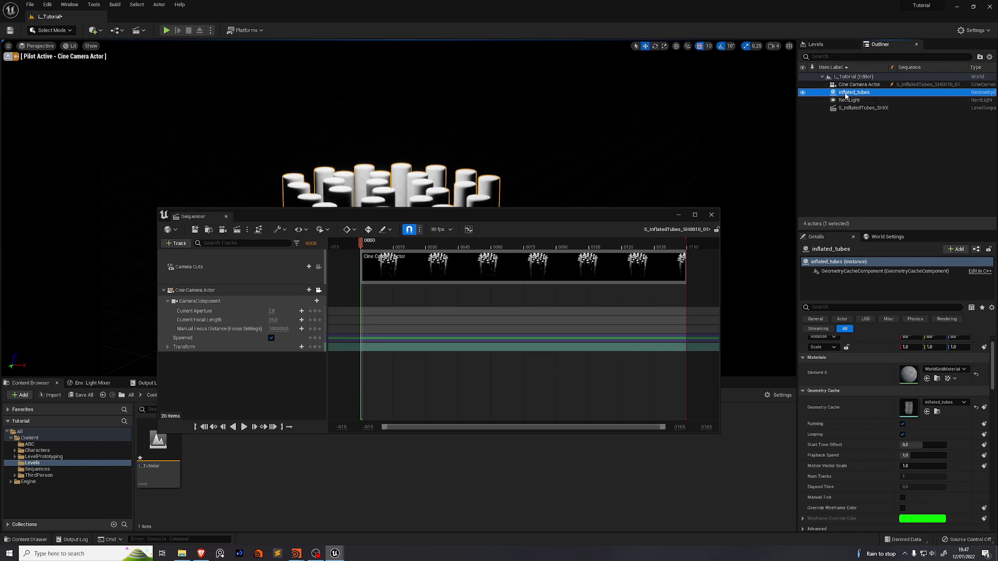
left_click_drag(846, 95, 241, 384)
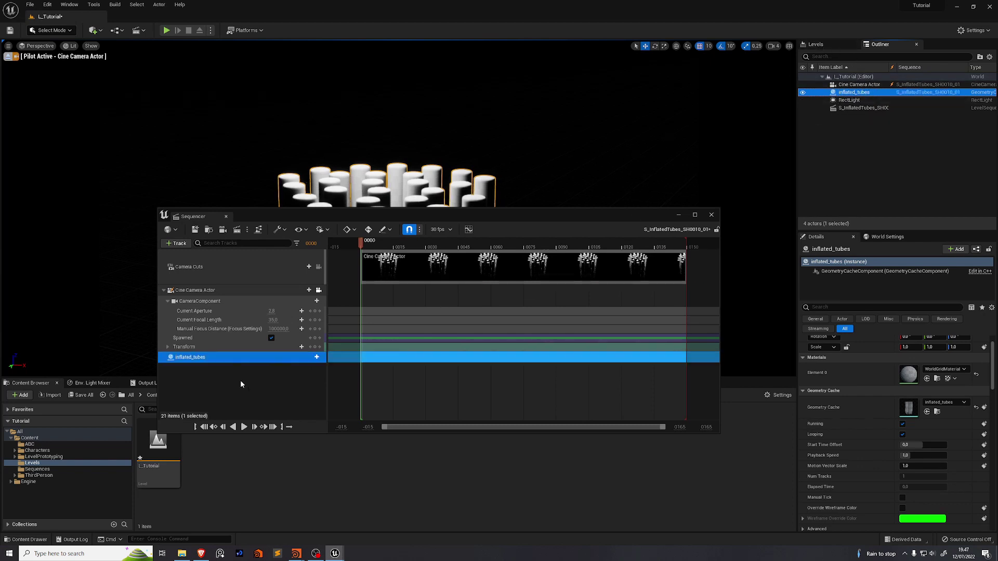
left_click_drag(413, 244, 450, 263)
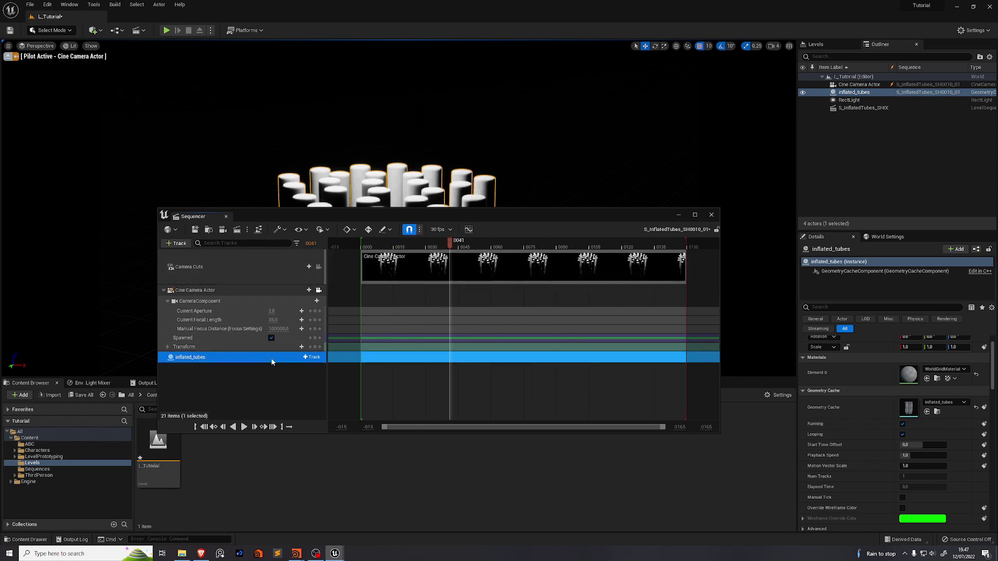
left_click(310, 358)
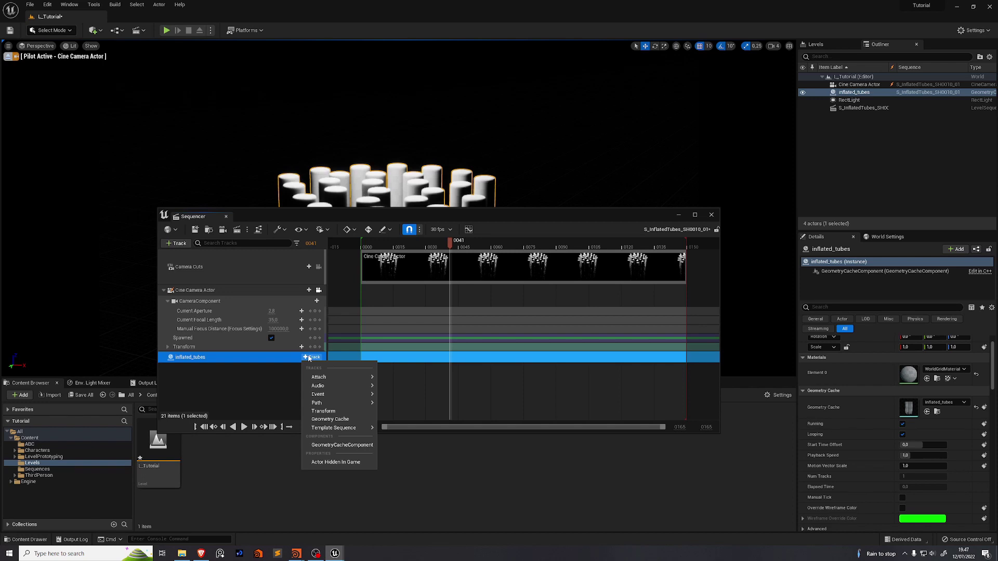
left_click(347, 420)
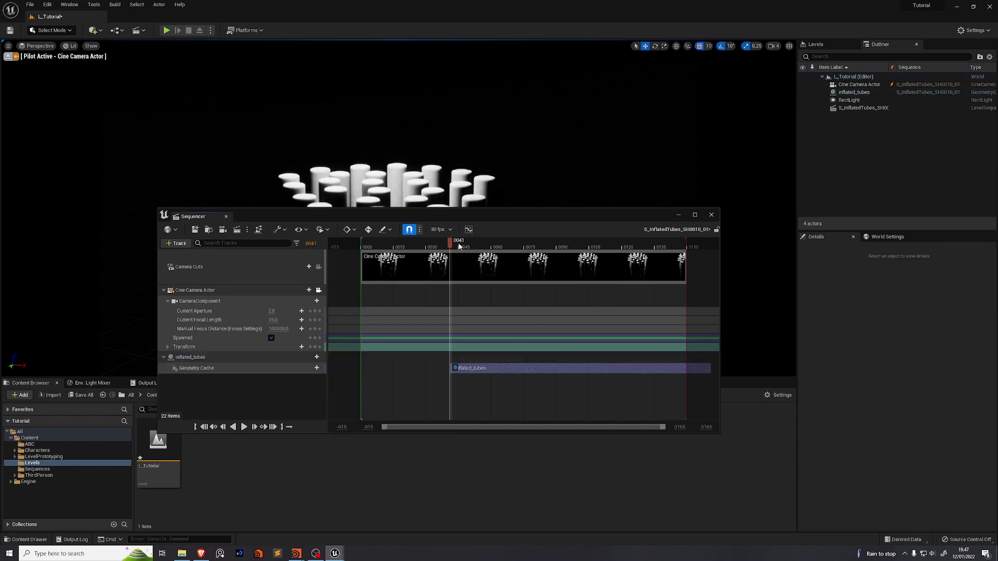
Preview the tubes' animation over the geometry cache section and return the playhead to frame 41
key("space")
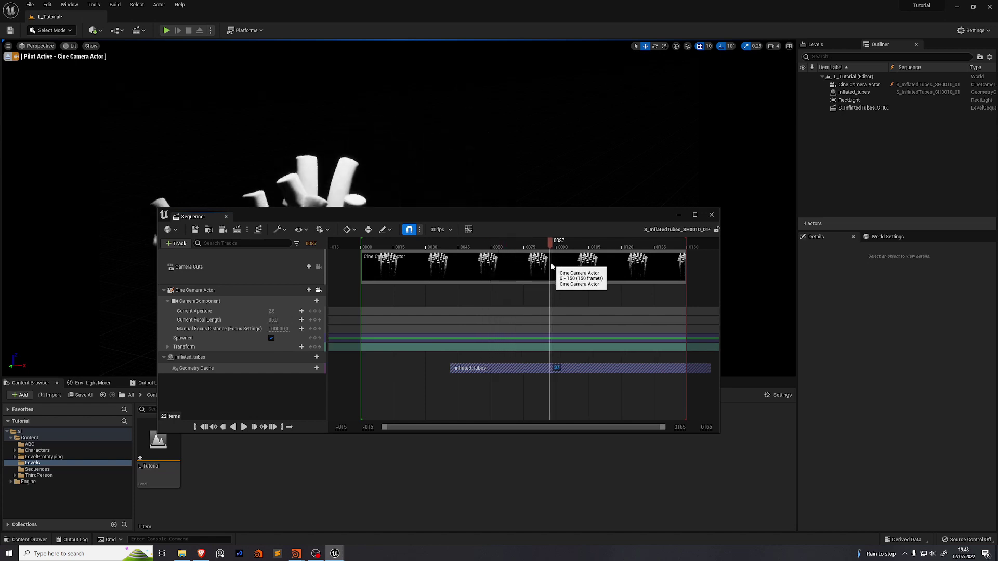
left_click(452, 245)
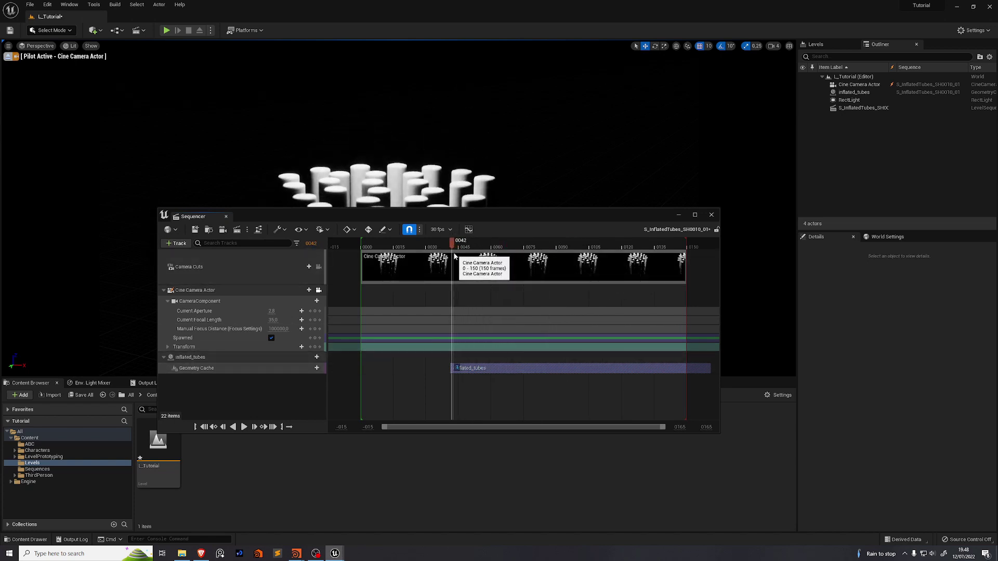
left_click_drag(454, 256, 451, 258)
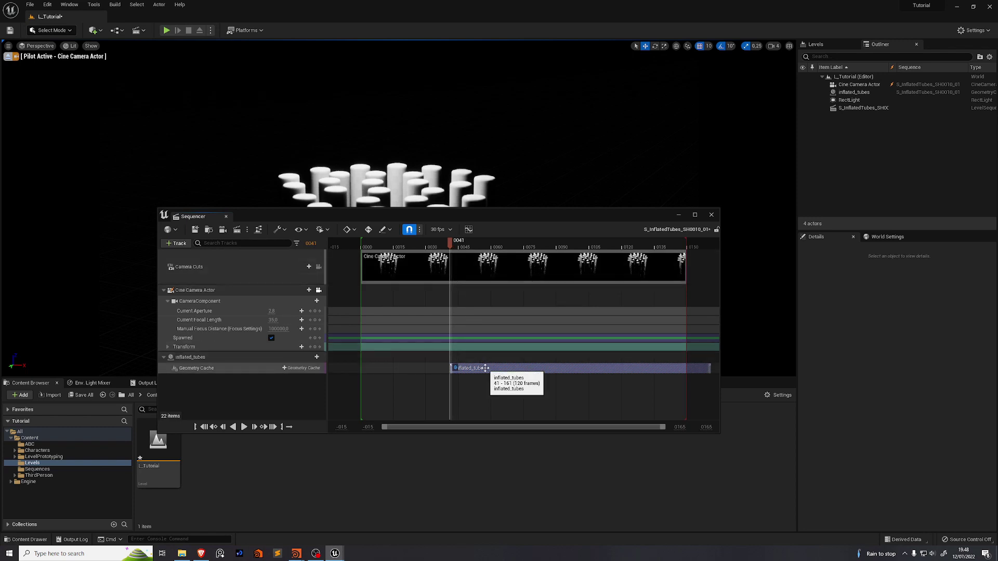
Move the inflated_tubes section to start at frame 0 and shorten the playback range to the section's end at frame 120
left_click_drag(485, 368, 411, 373)
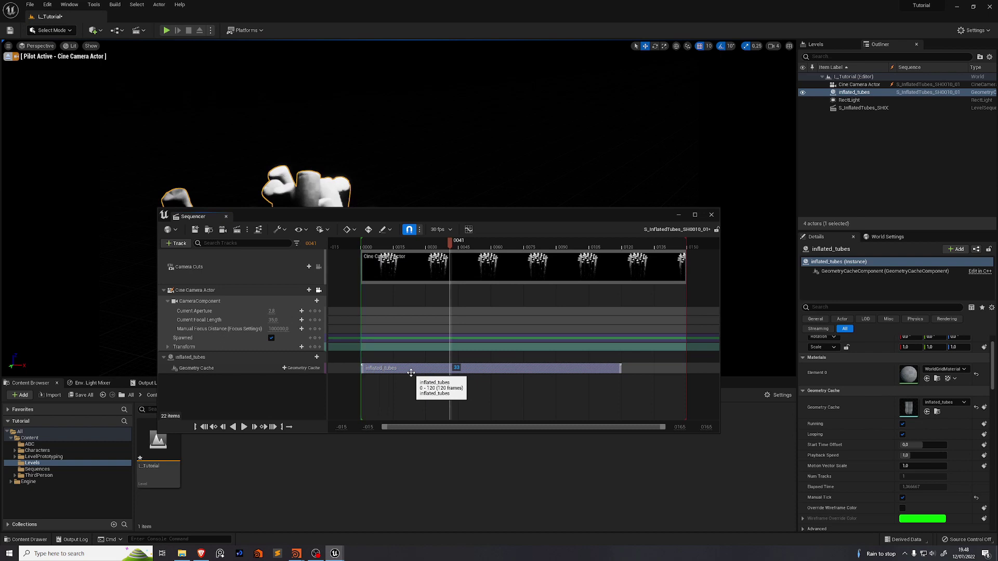
left_click_drag(423, 247, 612, 285)
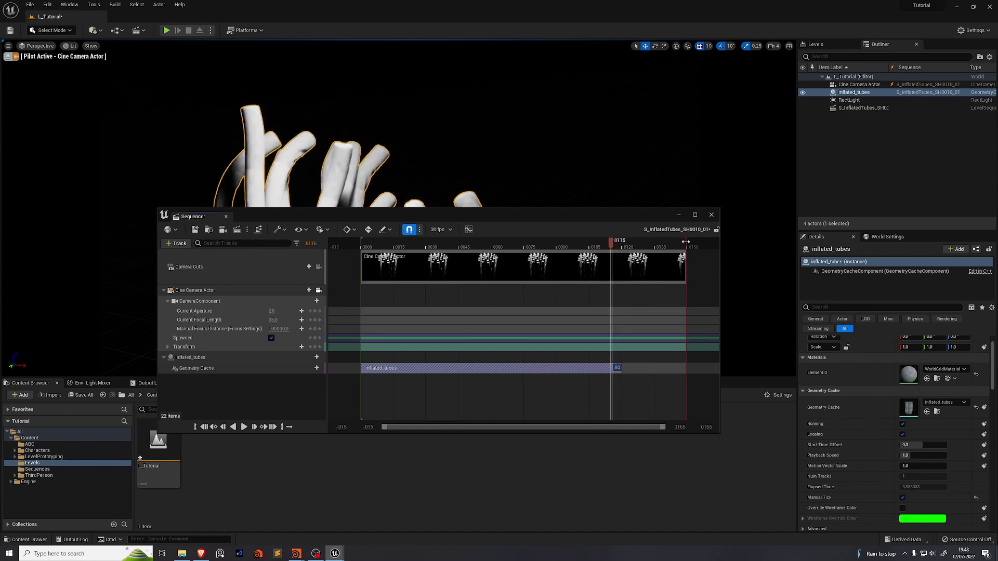
left_click_drag(681, 244, 622, 245)
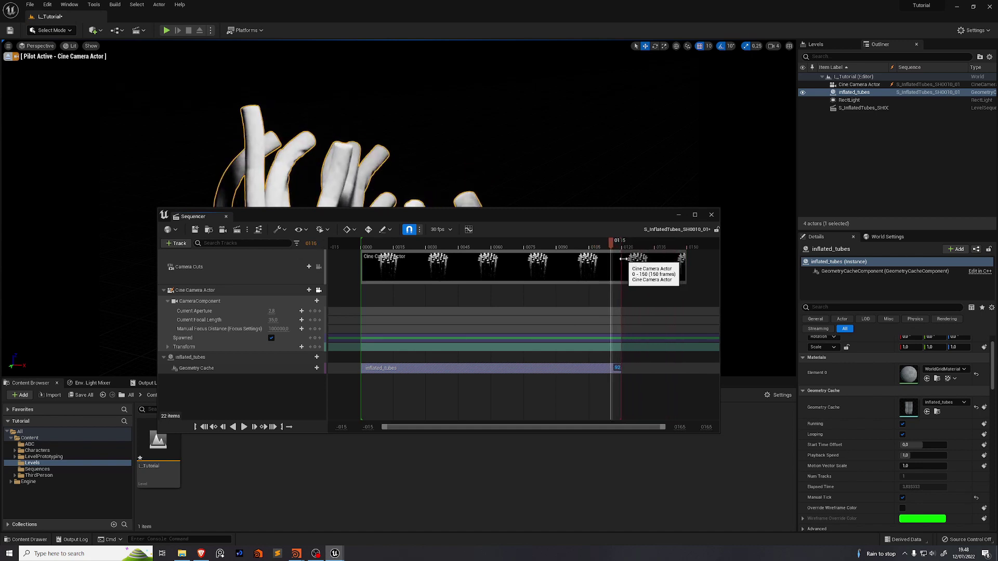
left_click(609, 245)
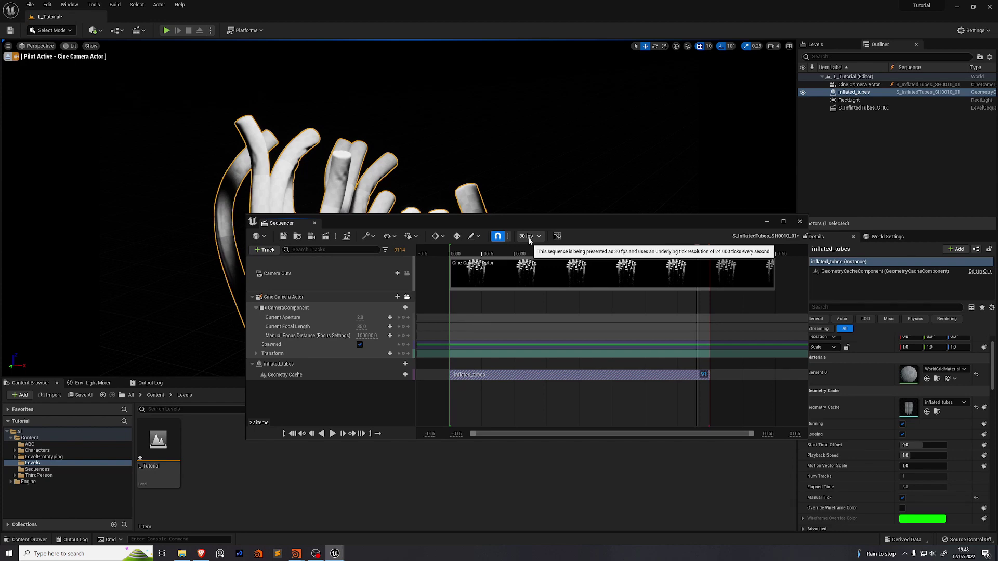
Set the sequence's frame rate to 24 fps and scrub through the animation to check it
left_click(528, 236)
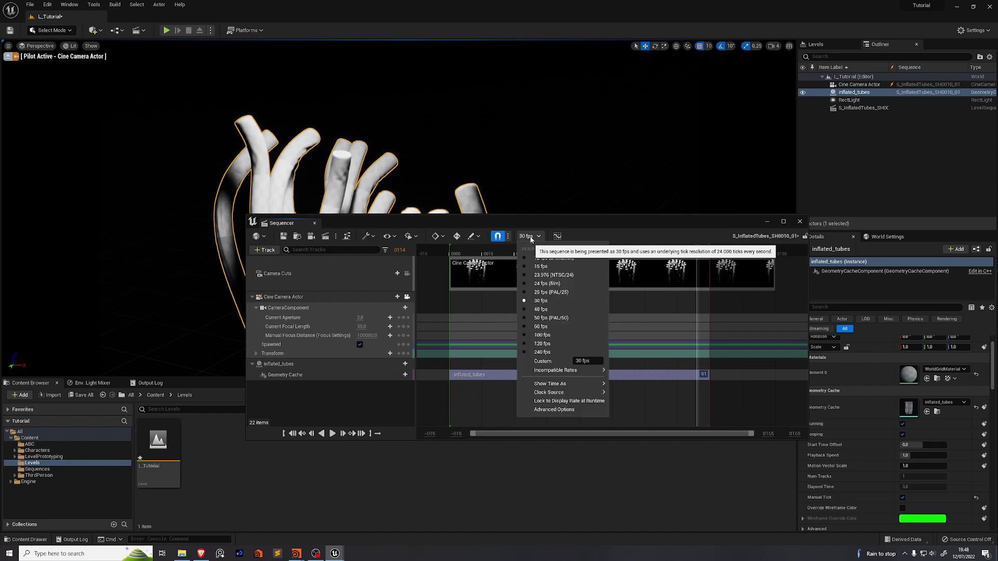
left_click(563, 286)
left_click_drag(689, 253, 451, 265)
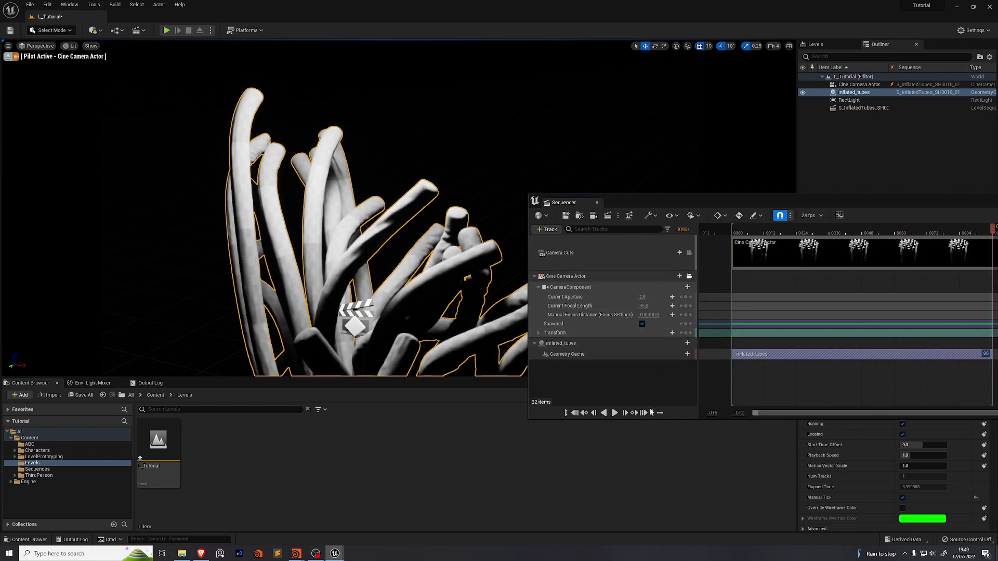
Unlock the viewport from the cine camera and set the sequence to loop its playback range
left_click(690, 277)
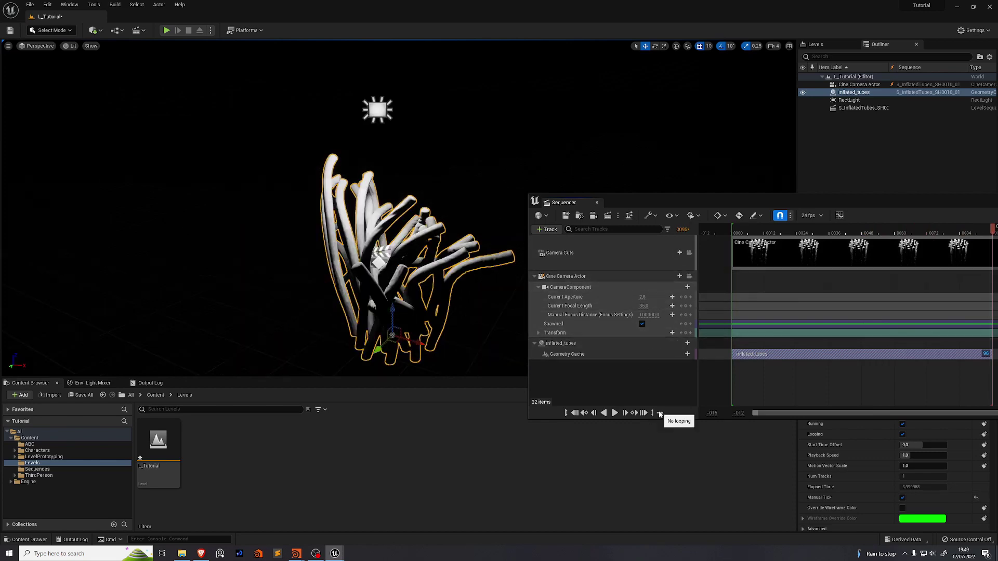
left_click(660, 413)
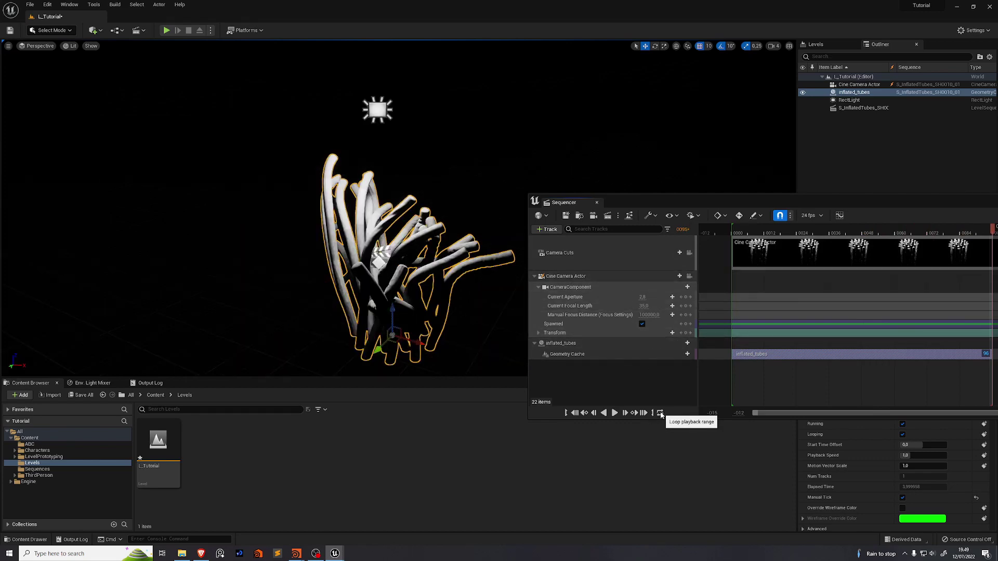
Play the looping sequence, then select the inflated_tubes actor and examine its material slots
left_click(615, 413)
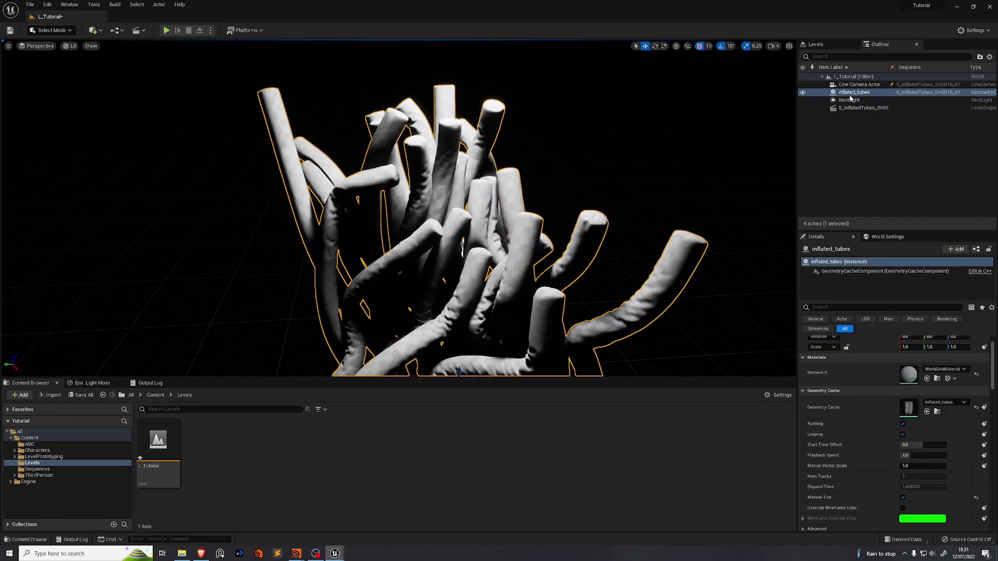
left_click(849, 94)
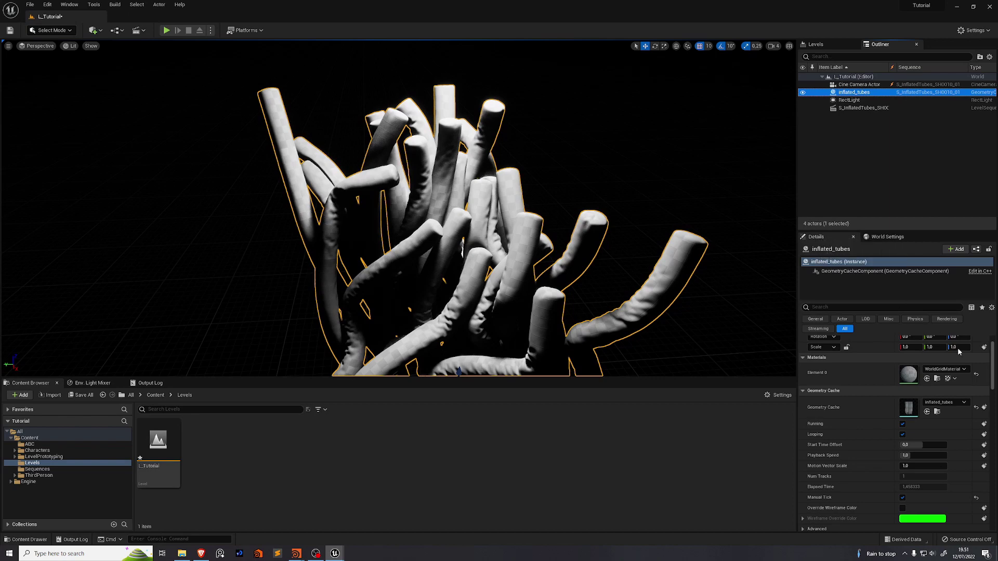
scroll(958, 347, "up", 1)
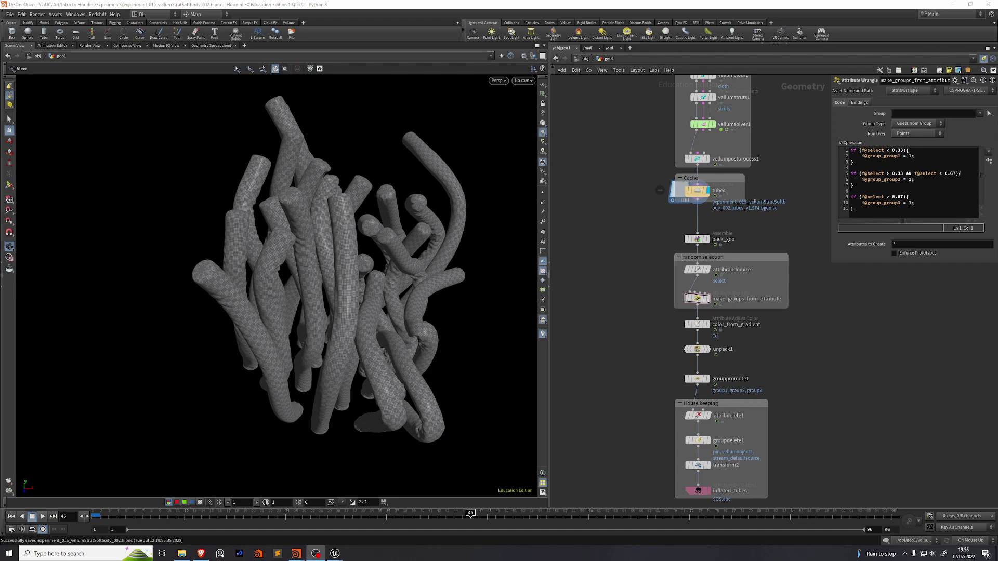
Switch to Houdini and examine the tubes and the pack_geo, attribrandomize and make_groups_from_attribute nodes
left_click_drag(346, 248, 335, 267)
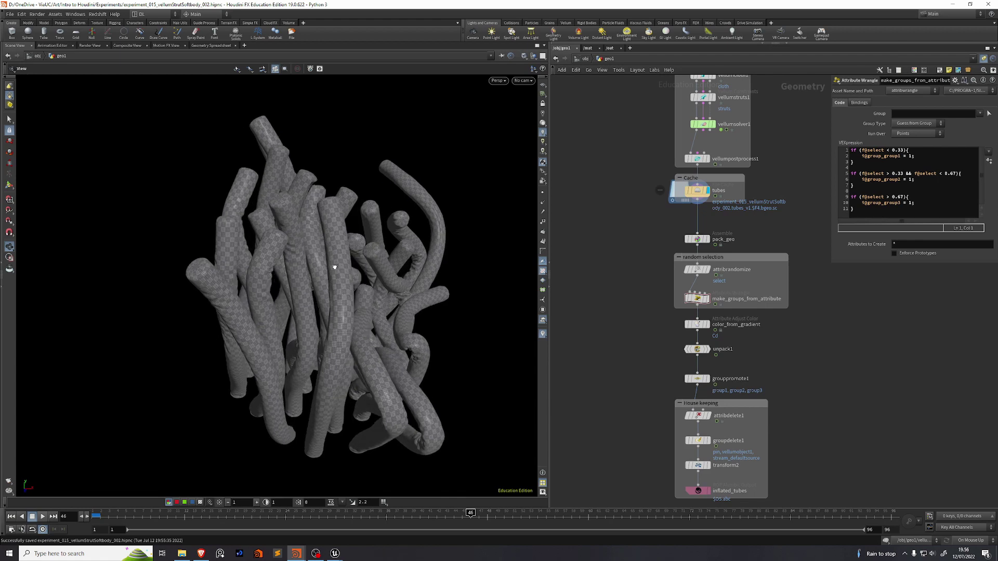
mouse_move(699, 328)
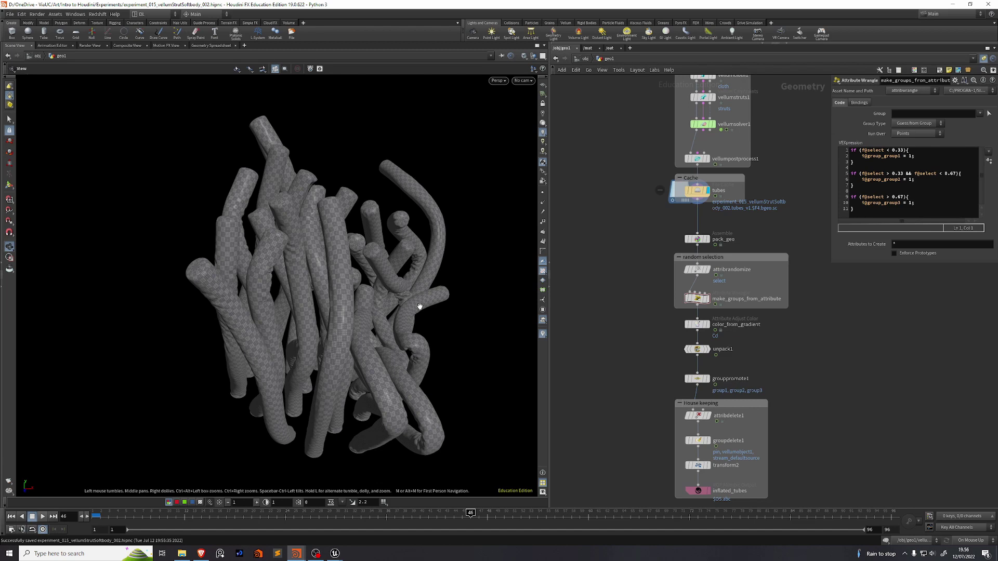
left_click(698, 240)
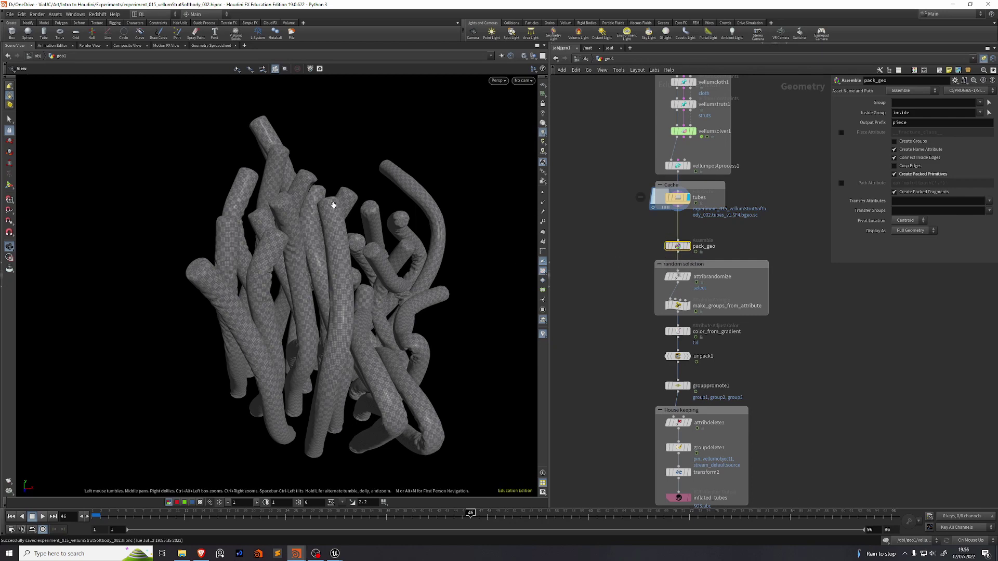
left_click(678, 278)
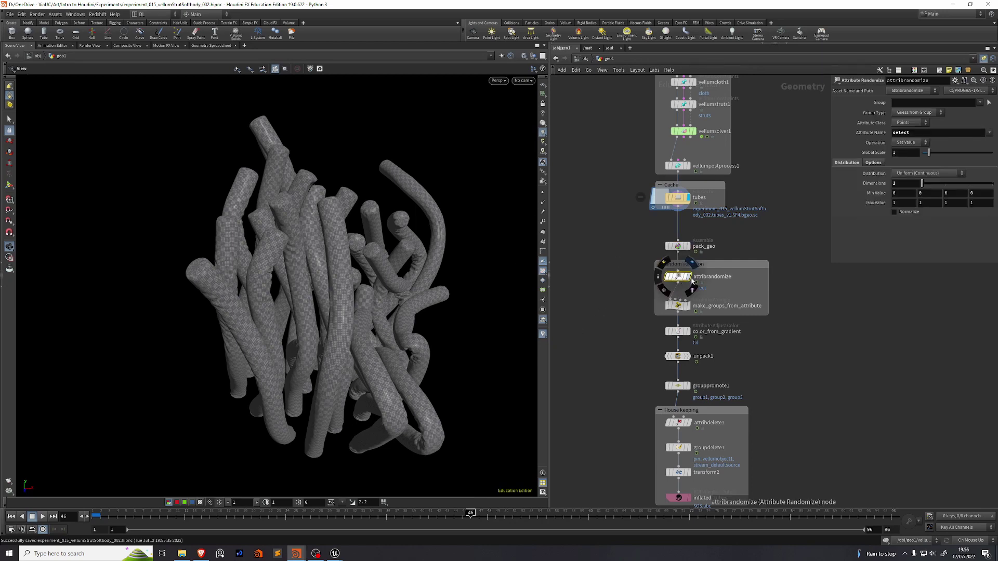
left_click(679, 309)
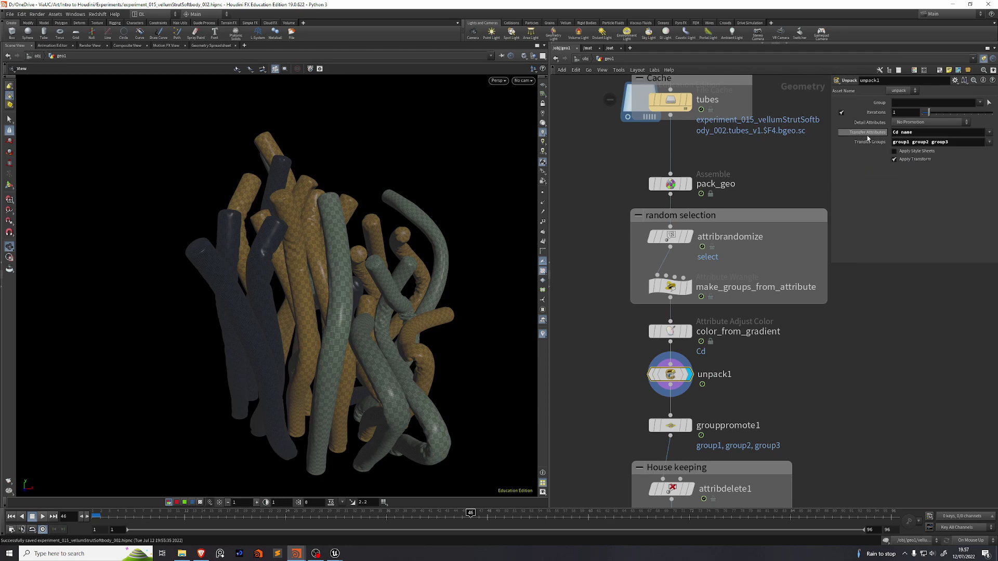
Examine the attributes and groups transferred by unpack1, then display grouppromote1 and review its group promotions to primitives
left_click_drag(899, 133, 951, 144)
left_click(894, 143)
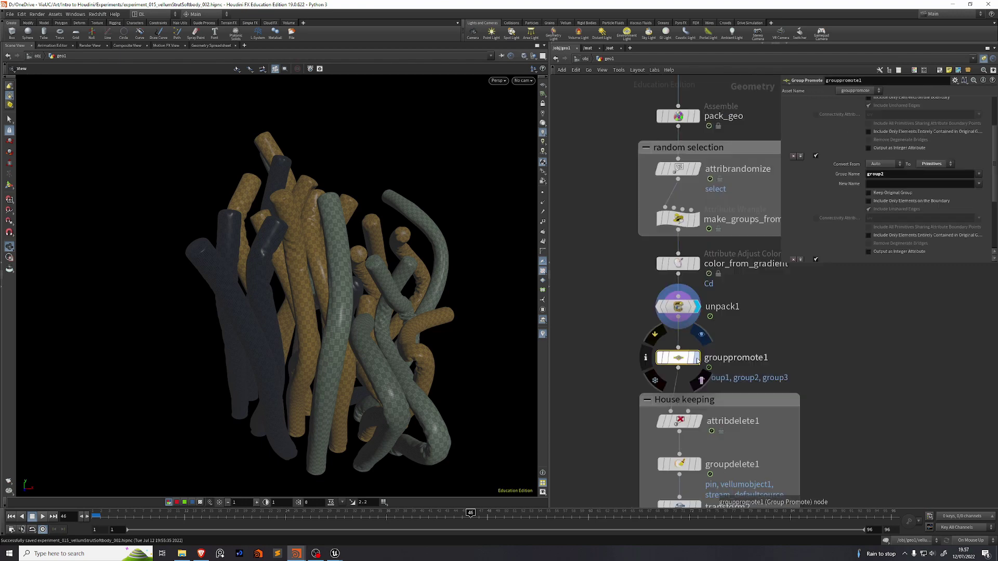
left_click(701, 335)
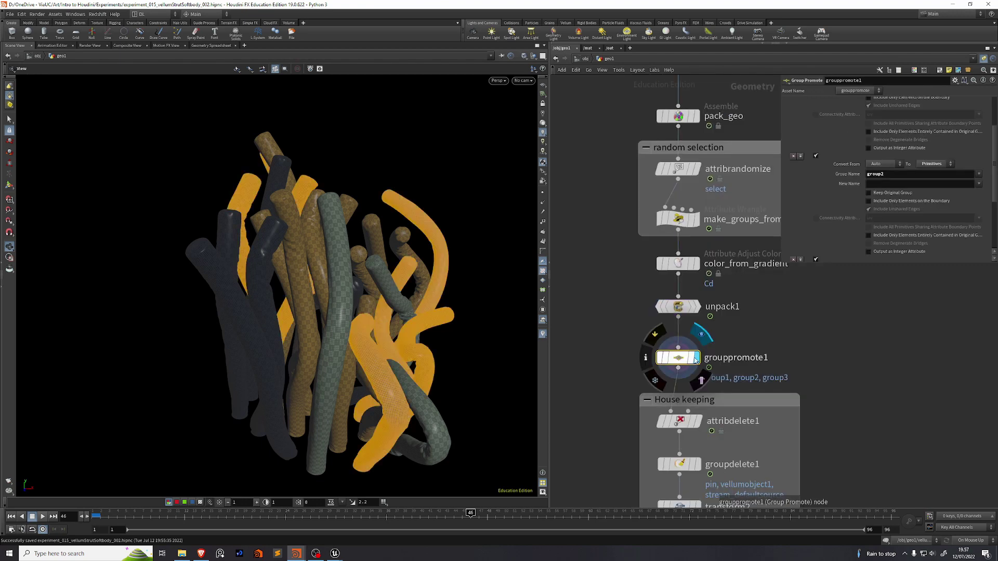
scroll(836, 197, "up", 3)
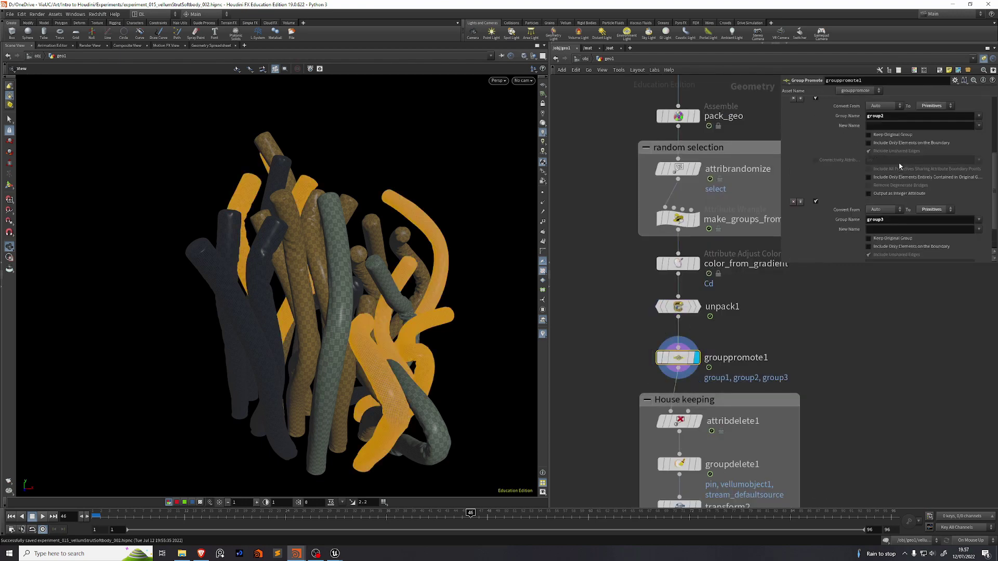
scroll(905, 177, "up", 2)
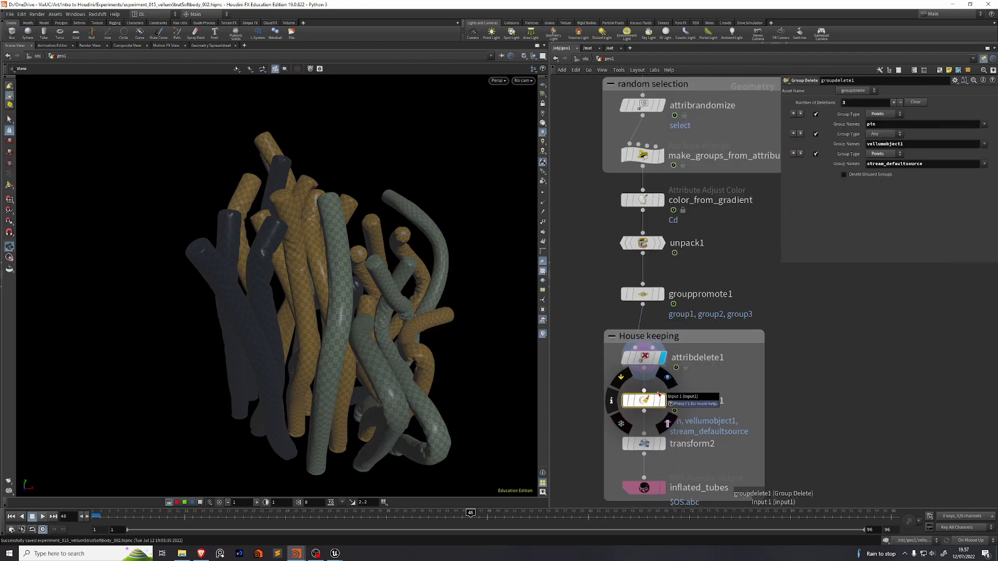
Display groupdelete1, review the groups it deletes, and select the inflated_tubes Alembic output node
left_click(668, 377)
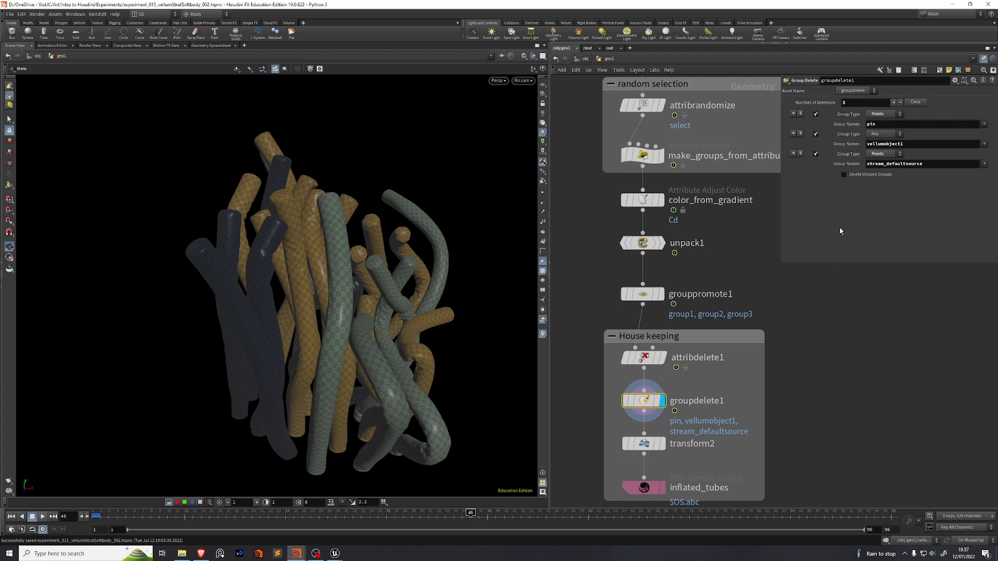
left_click_drag(908, 147, 832, 158)
left_click(861, 253)
left_click(644, 488)
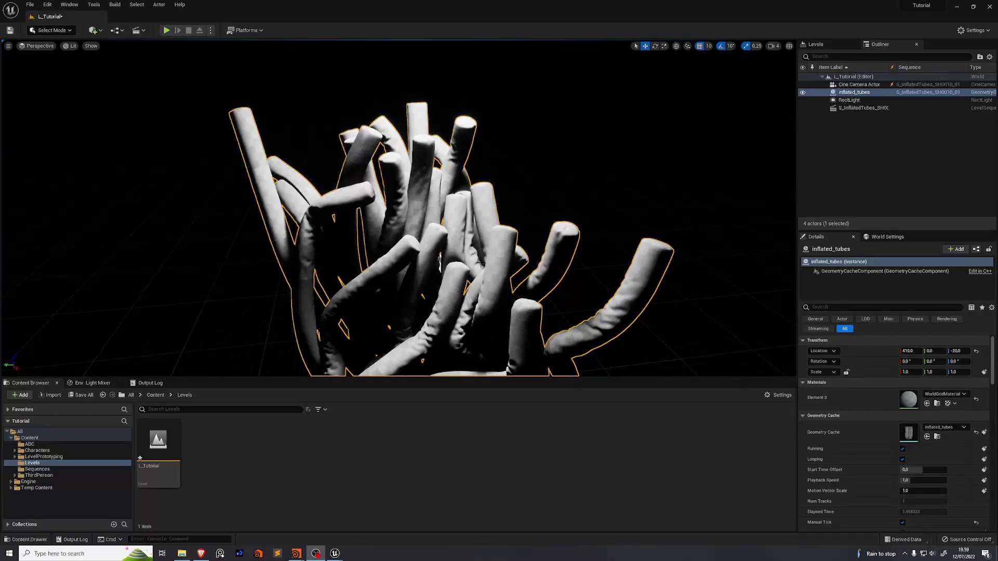
In Unreal Engine, reimport the inflated_tubes geometry cache from the ABC folder for frames 0 to 96 and check the actor's material slots
left_click(31, 445)
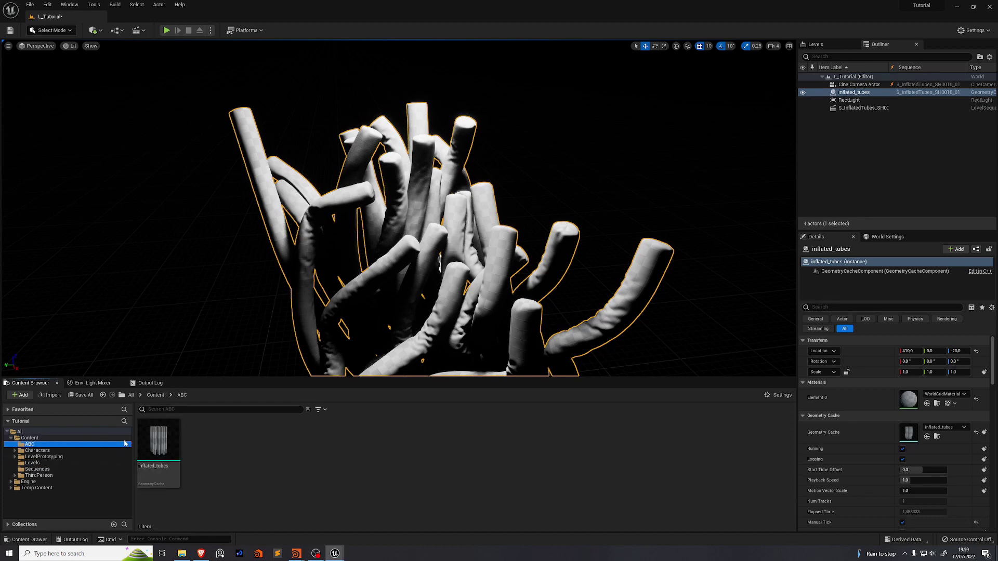
right_click(154, 445)
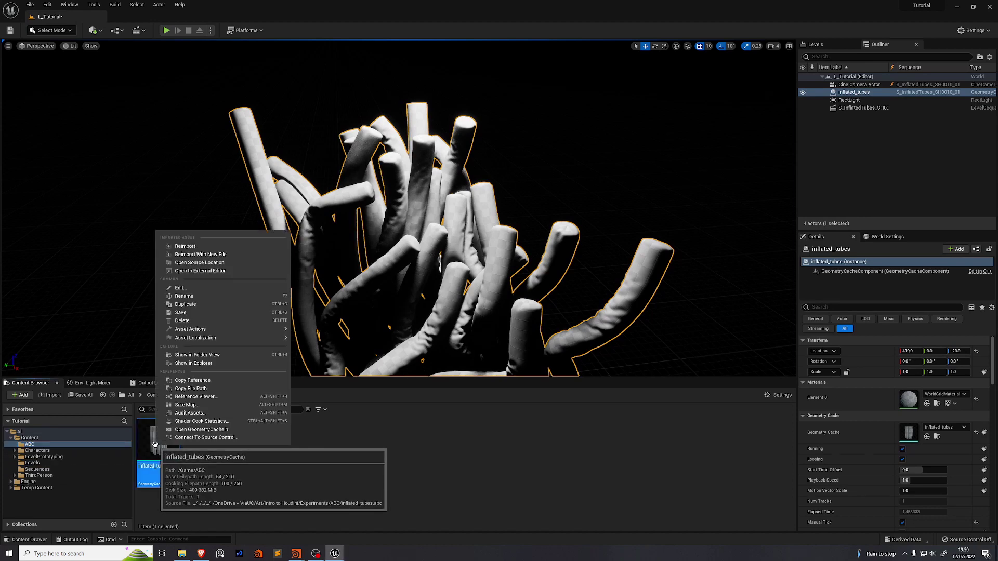
left_click(177, 245)
left_click_drag(598, 237, 598, 237)
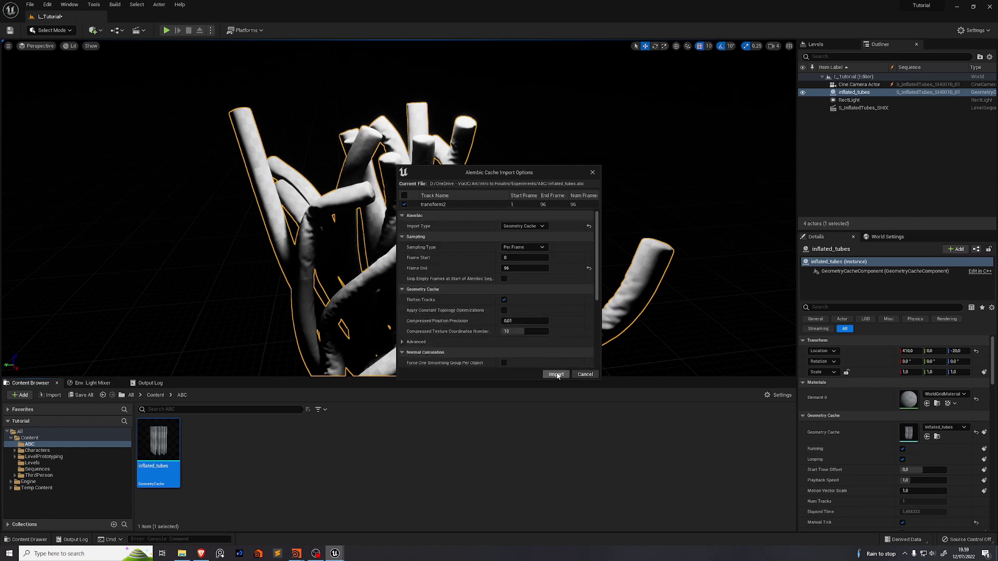
left_click(557, 374)
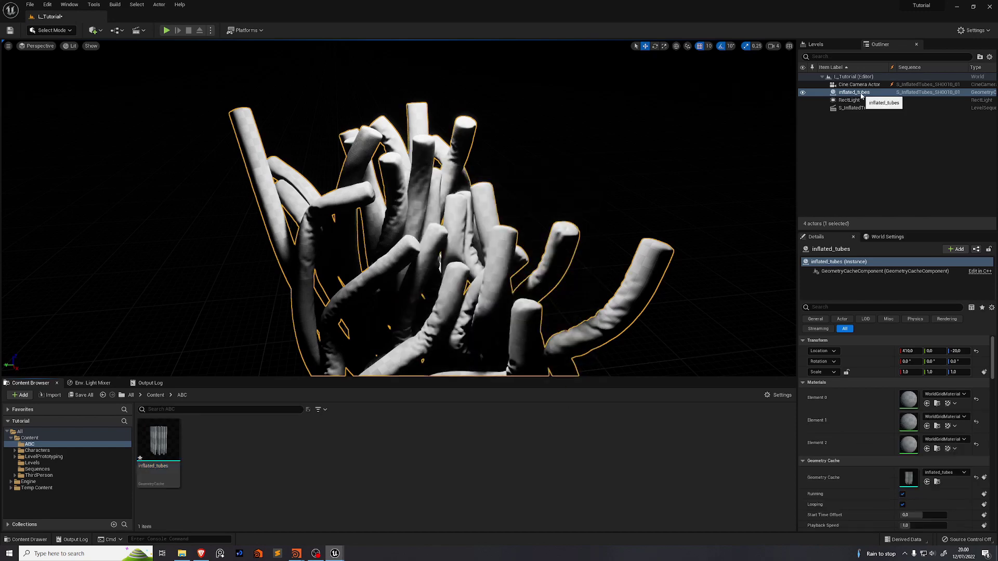
left_click(861, 94)
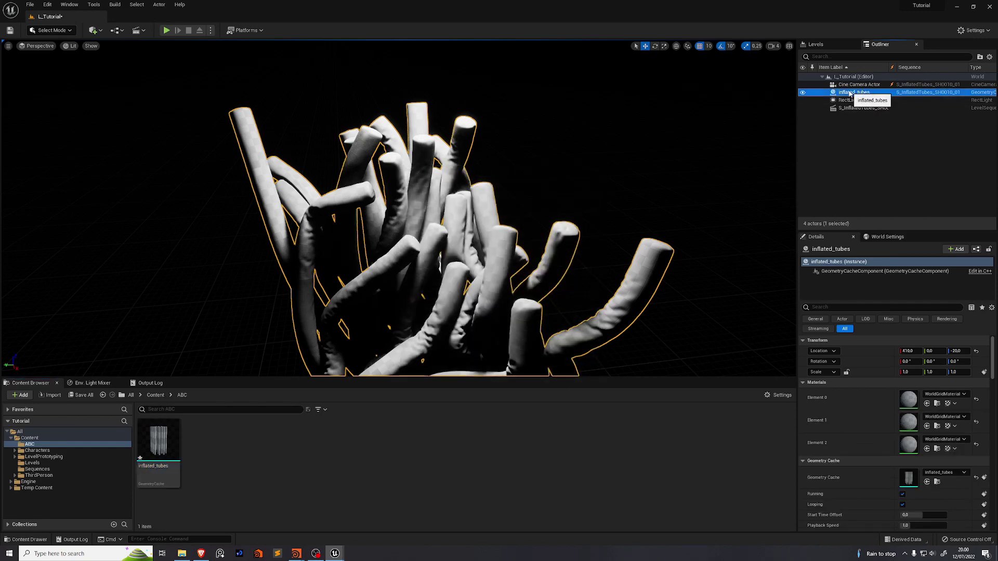
scroll(863, 432, "down", 1)
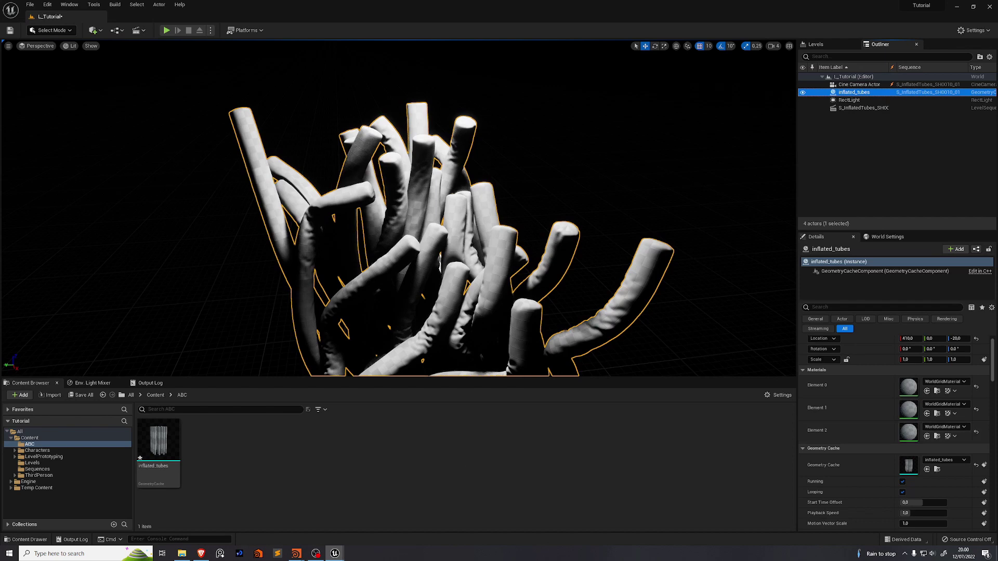
Create a material named M_VertexColor_Master in the ABC folder
right_click(244, 467)
mouse_move(272, 402)
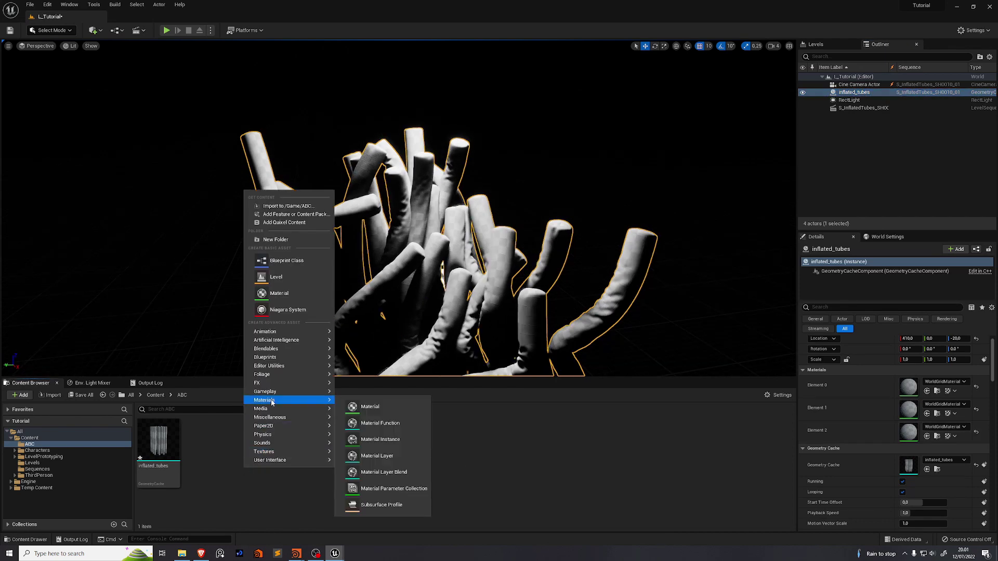
left_click(275, 293)
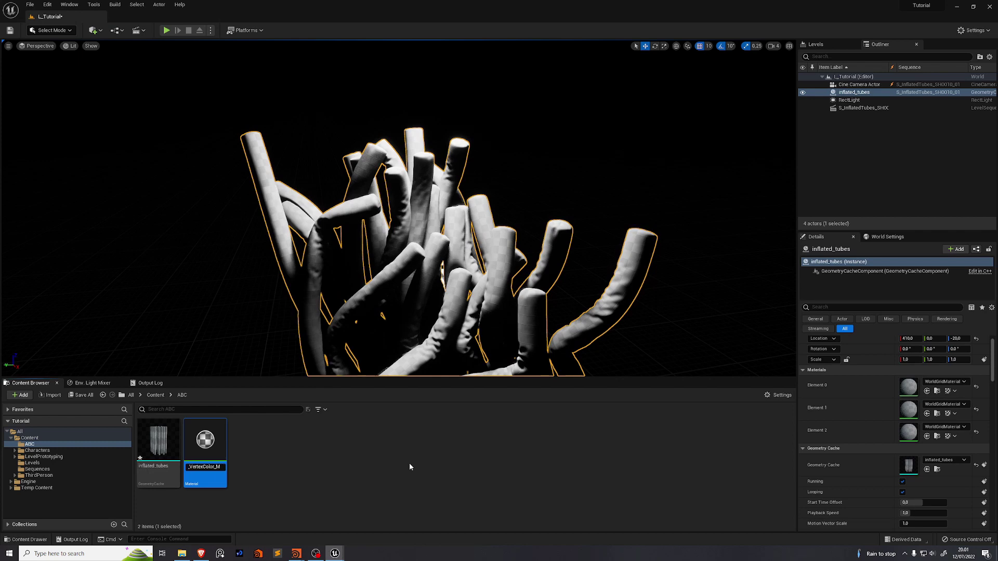
type("M_VertexColor_Mas")
type("ter")
key("Return")
Open M_VertexColor_Master, add a Vertex Color node and connect its color output to Base Color
double_click(197, 441)
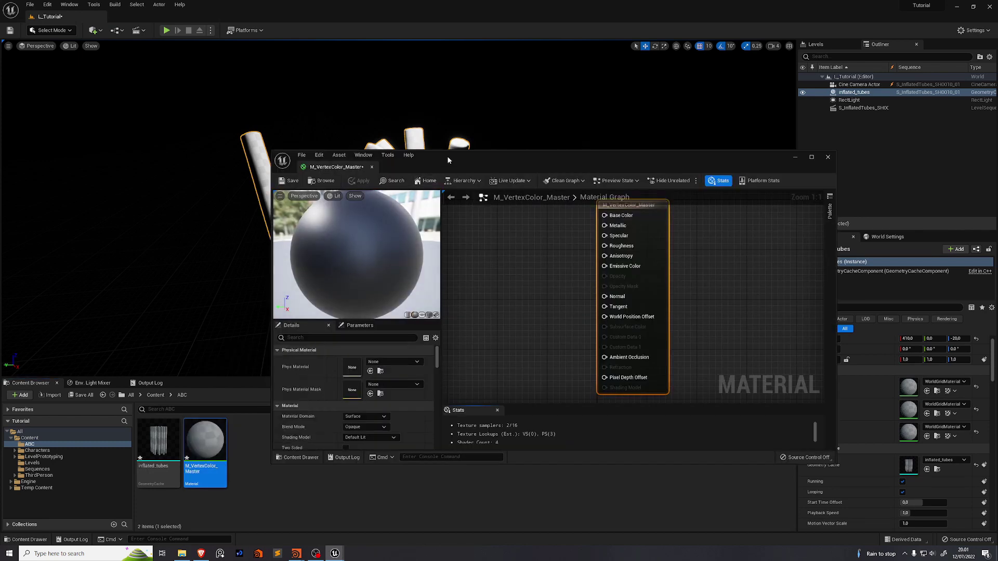
double_click(447, 156)
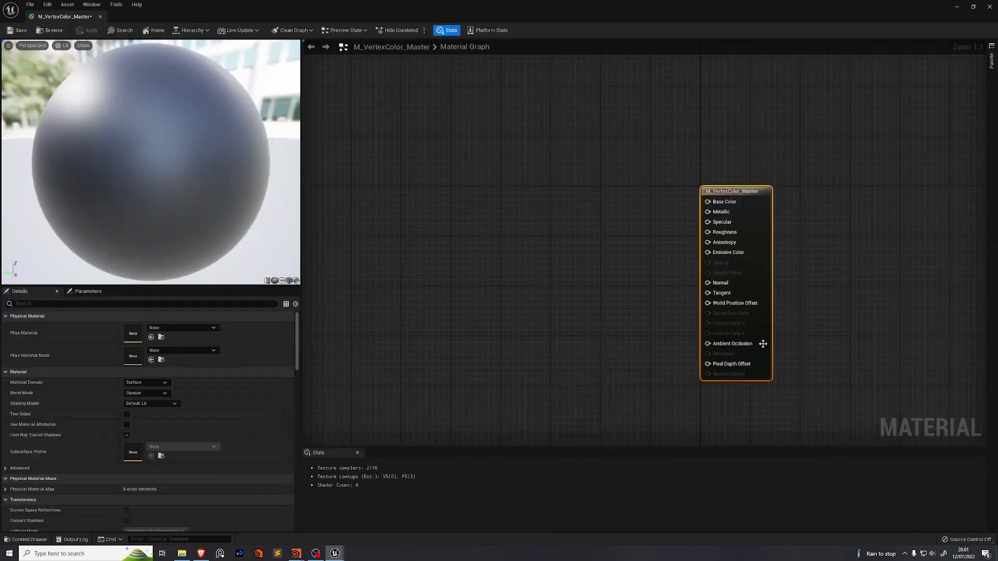
right_click(436, 229)
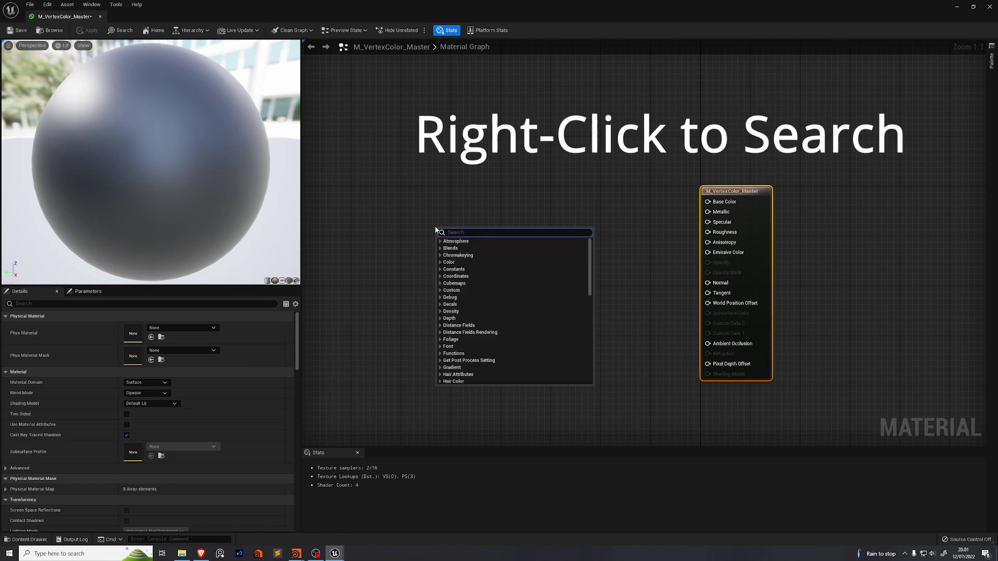
type("vertex")
key("Return")
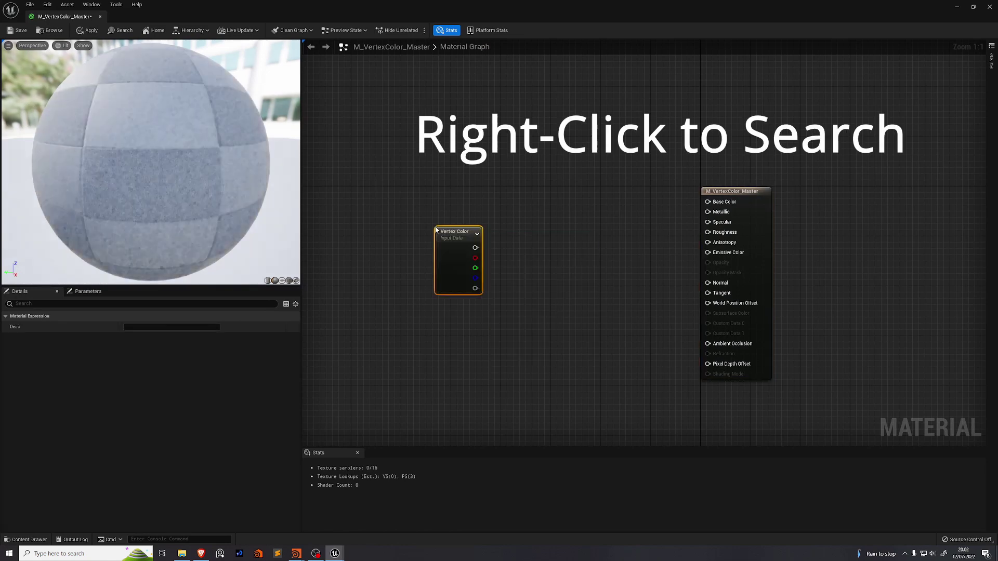
left_click_drag(450, 233, 437, 224)
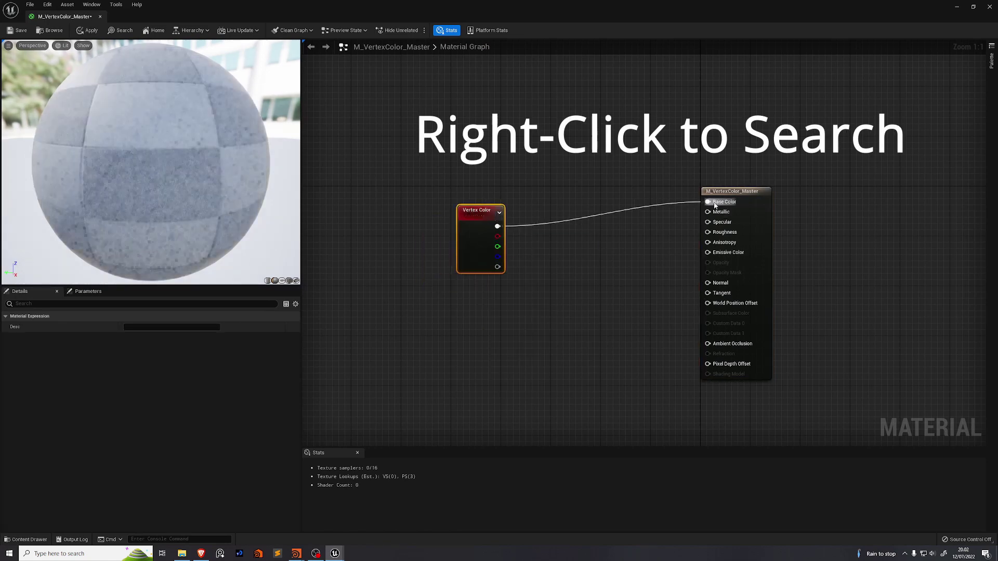
left_click_drag(481, 211, 494, 199)
Save the material and assign M_VertexColor_Master to all three material elements of the inflated_tubes actor
left_click(16, 31)
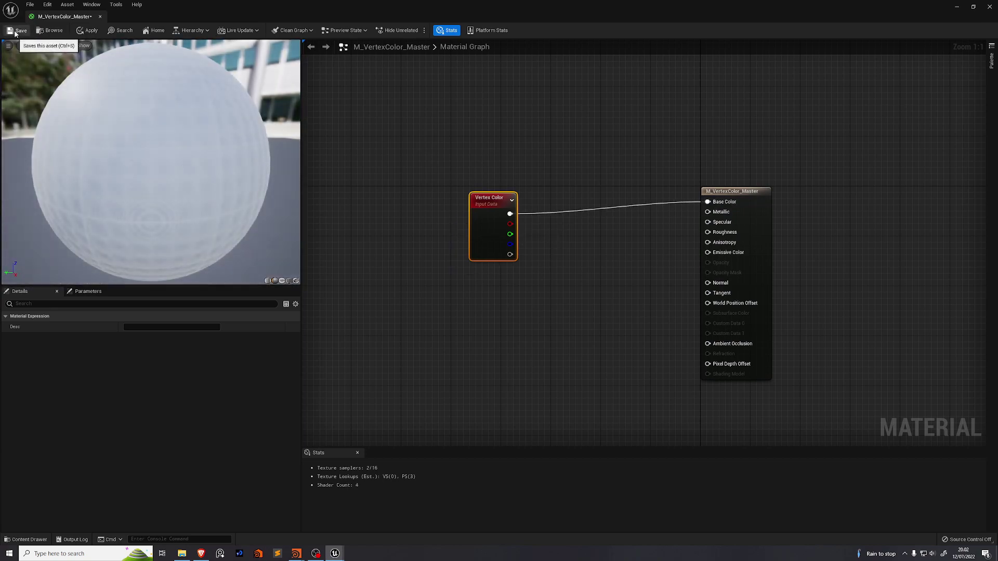
left_click(960, 7)
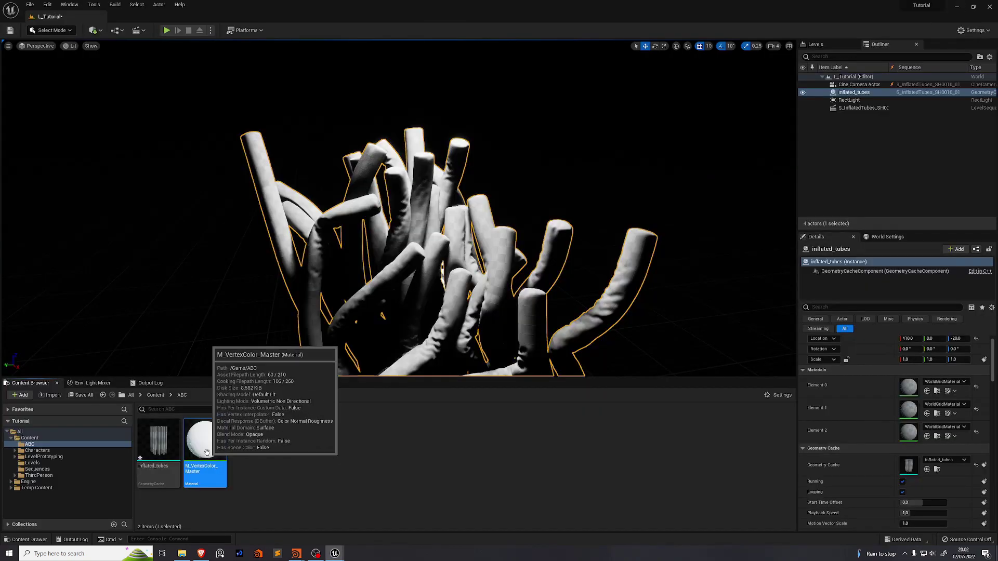
left_click_drag(228, 443, 909, 432)
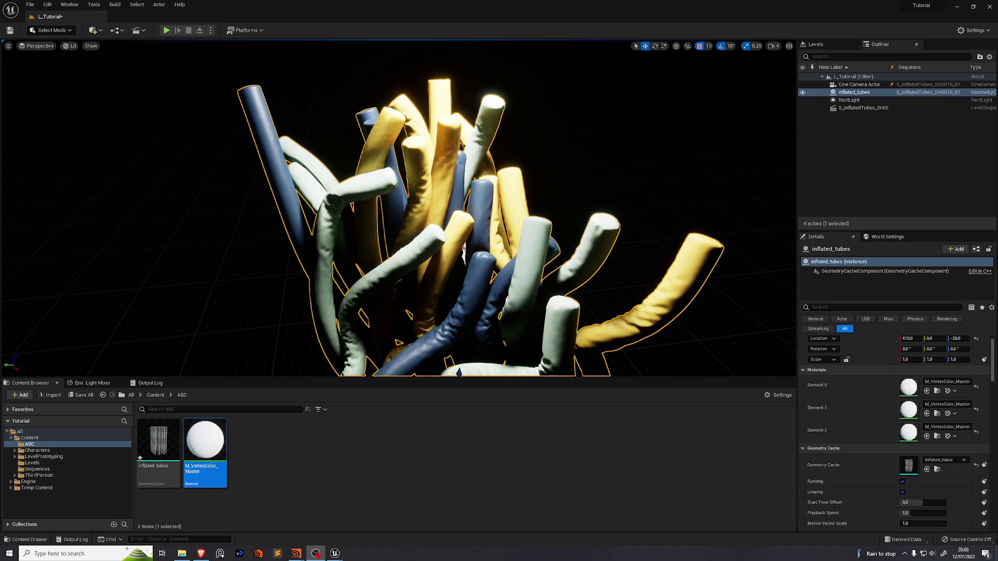
Create a second material named M_Gold in the ABC folder and open it for editing
right_click(280, 441)
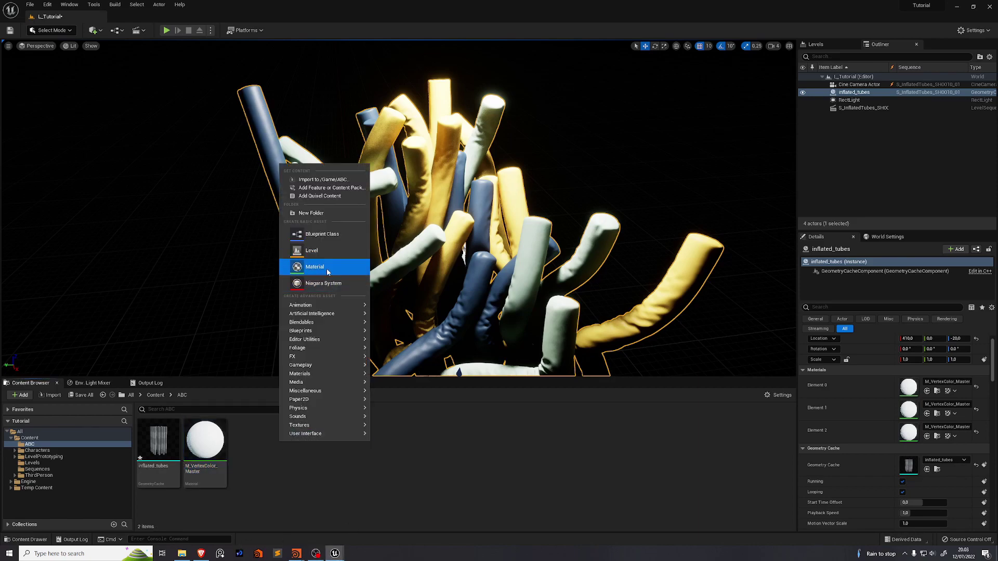
left_click(326, 268)
type("M_")
type("Gold")
key("Return")
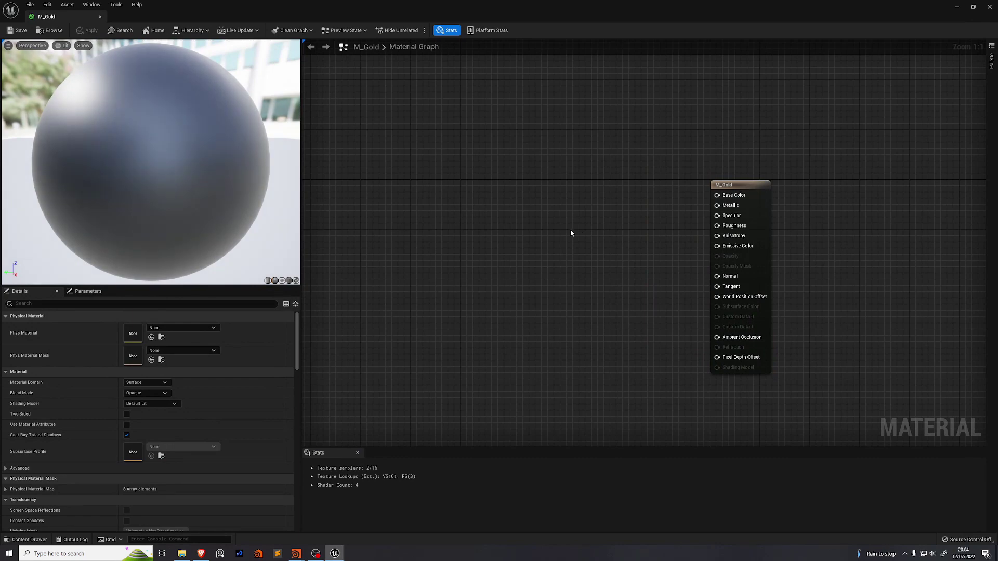
Add a Constant node with value 1 to the M_Gold graph and connect it to Metallic
left_click(570, 233)
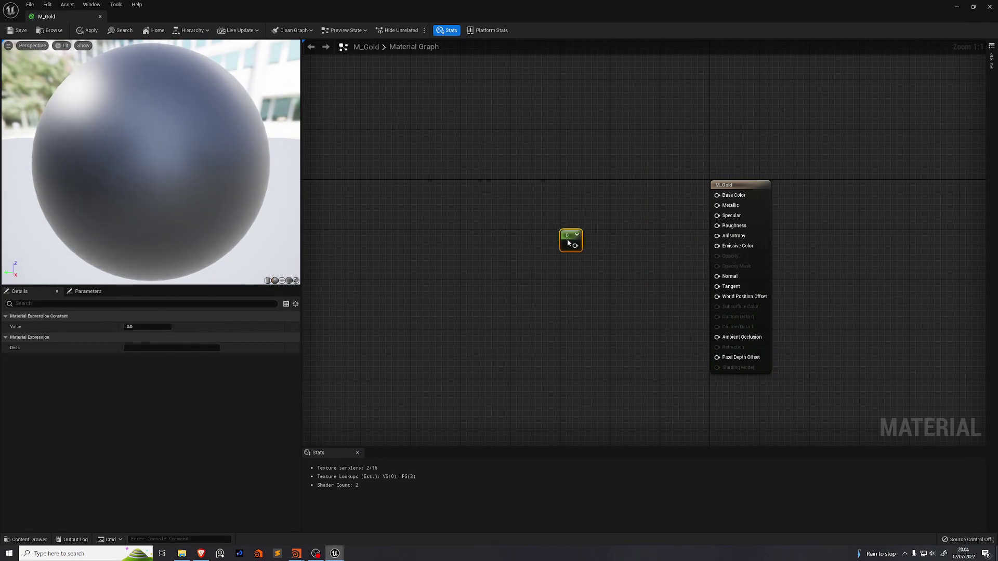
left_click(148, 327)
type("1")
left_click(522, 202)
left_click_drag(575, 246, 576, 217)
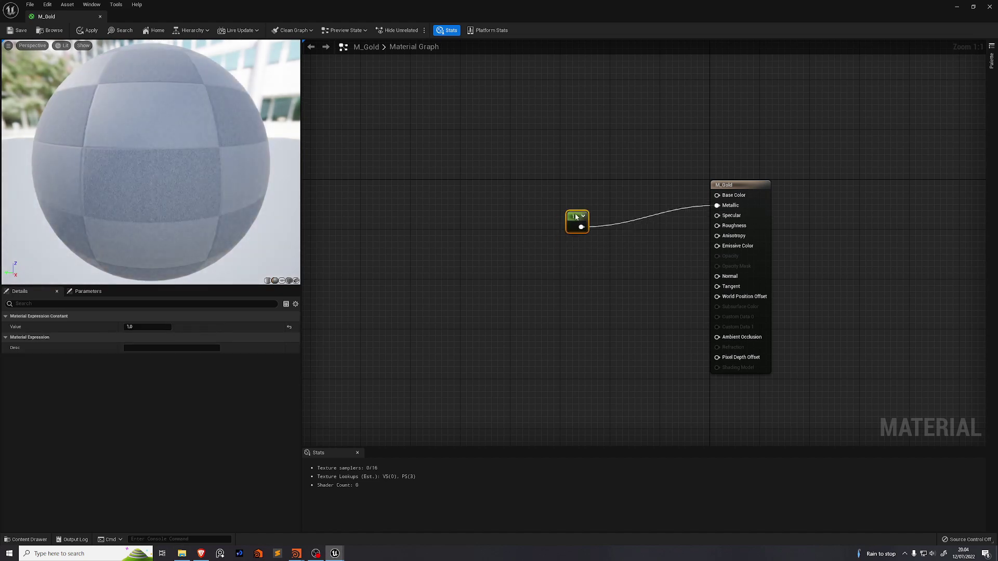
right_click_drag(485, 157, 474, 198)
left_click(475, 198)
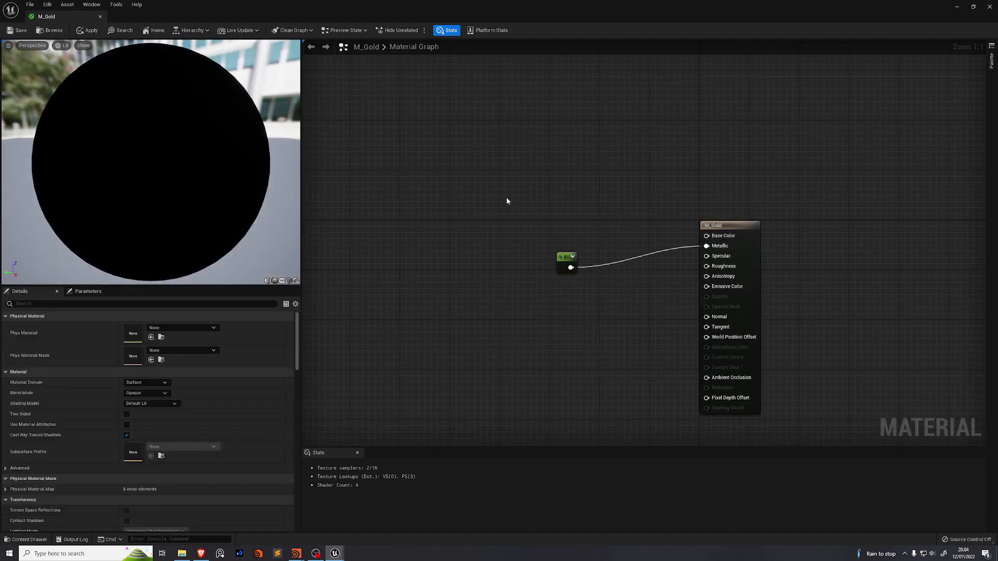
Add a three-component constant to the M_Gold graph, convert it to a parameter named BaseColor and connect it to Base Color
left_click(506, 212)
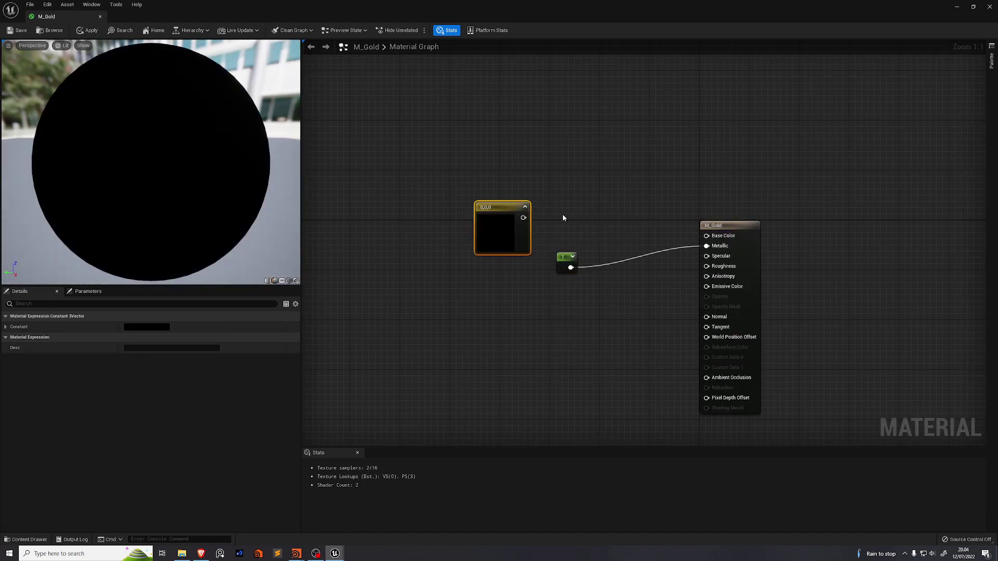
right_click(485, 209)
left_click(515, 227)
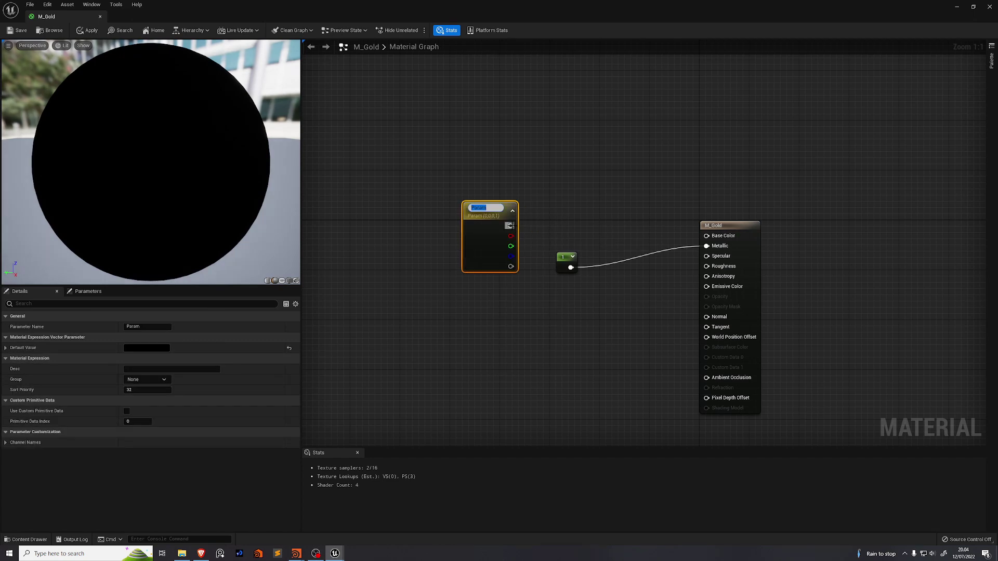
type("BaseColor")
left_click_drag(511, 225, 712, 238)
left_click_drag(485, 210, 479, 216)
Set the BaseColor parameter's default value to white and save the M_Gold material
left_click(151, 348)
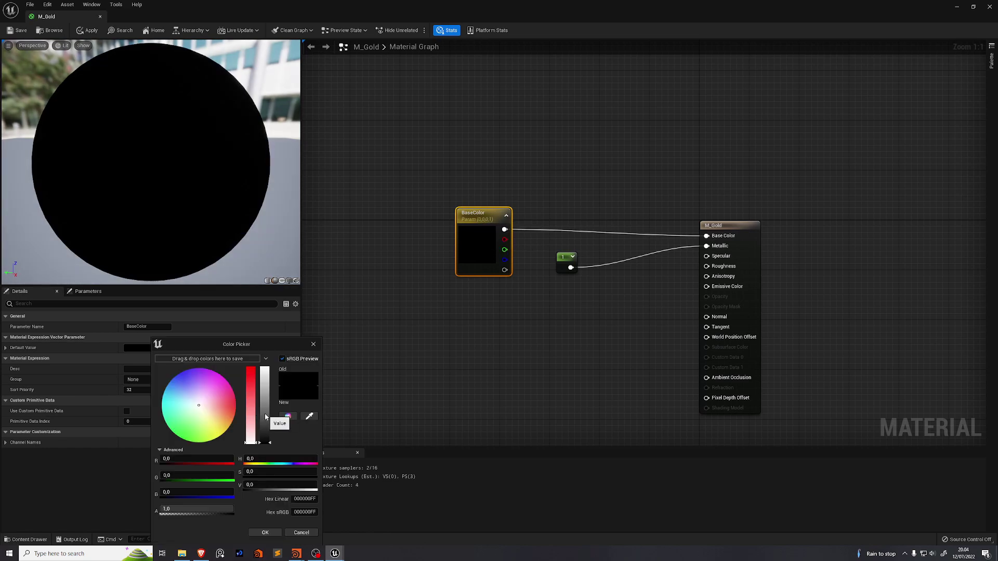
left_click_drag(265, 414, 274, 357)
left_click(273, 534)
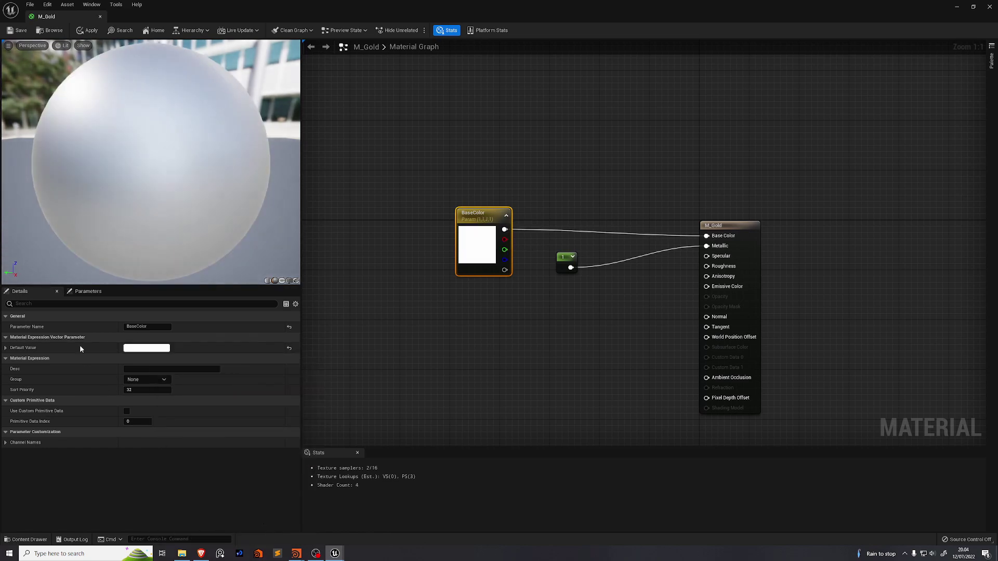
left_click(17, 30)
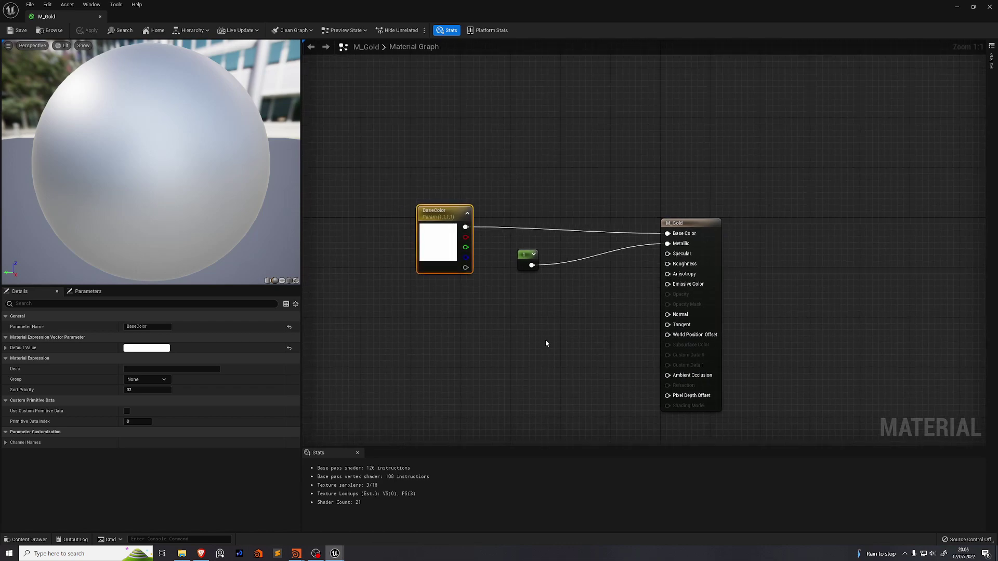
Add a scalar parameter named Roughness with a default value of 0.1 and connect it to the material's Roughness input
left_click(535, 326)
type("sssssssssss")
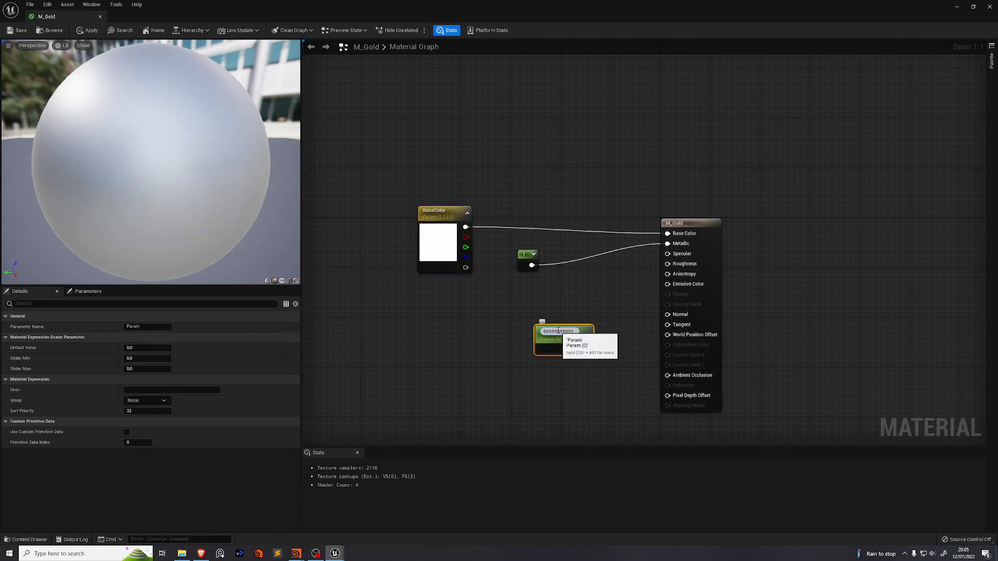
key("ctrl+a")
key("BackSpace")
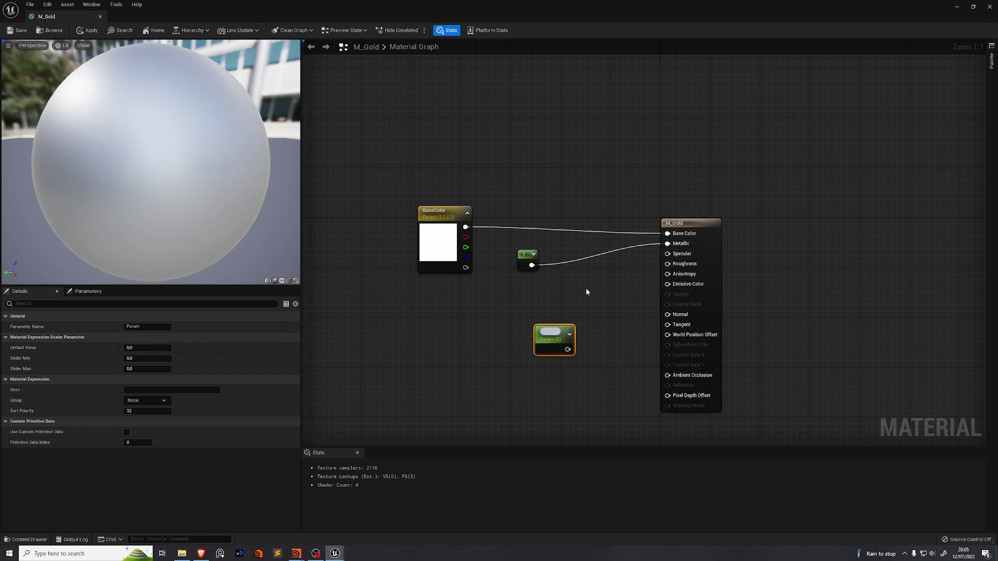
type("Roughness")
key("Return")
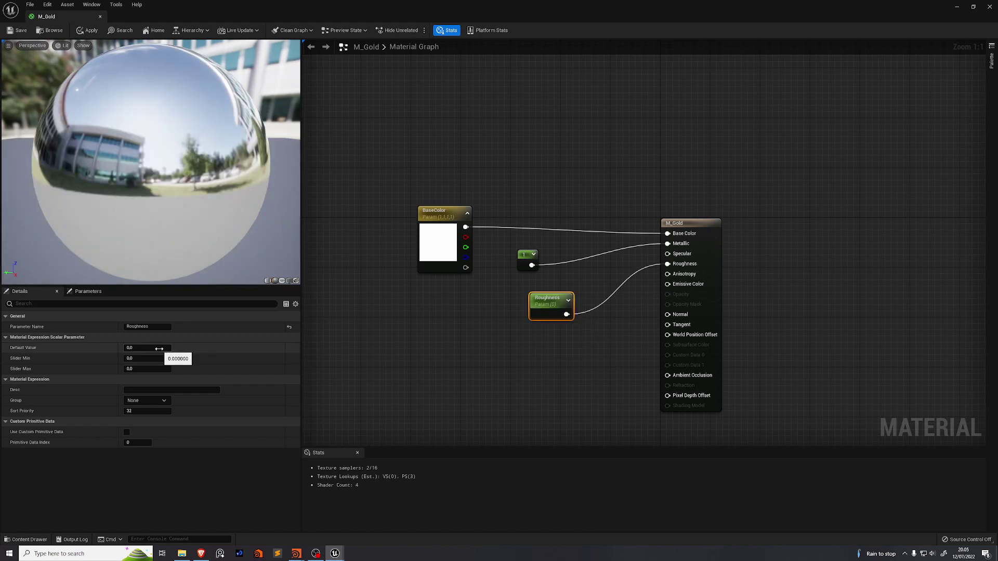
left_click(159, 349)
type("0,1")
key("Return")
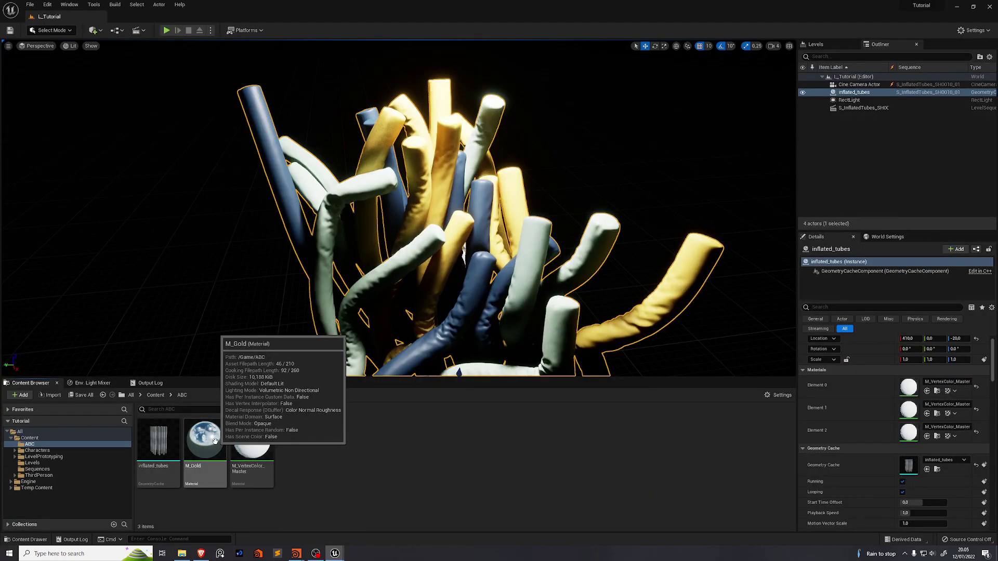
Create a material instance from M_Gold and name it MI_Gold
right_click(215, 441)
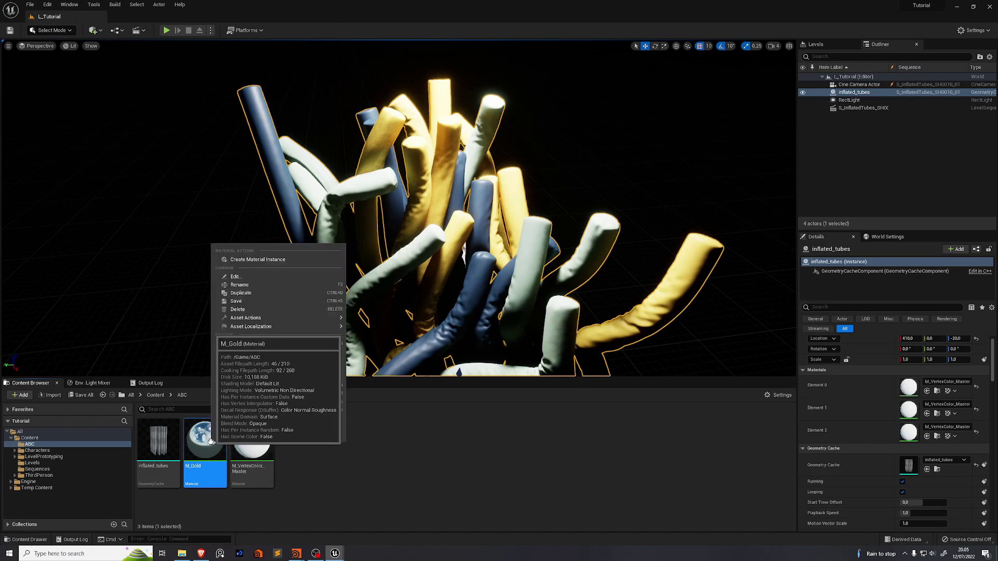
left_click(273, 260)
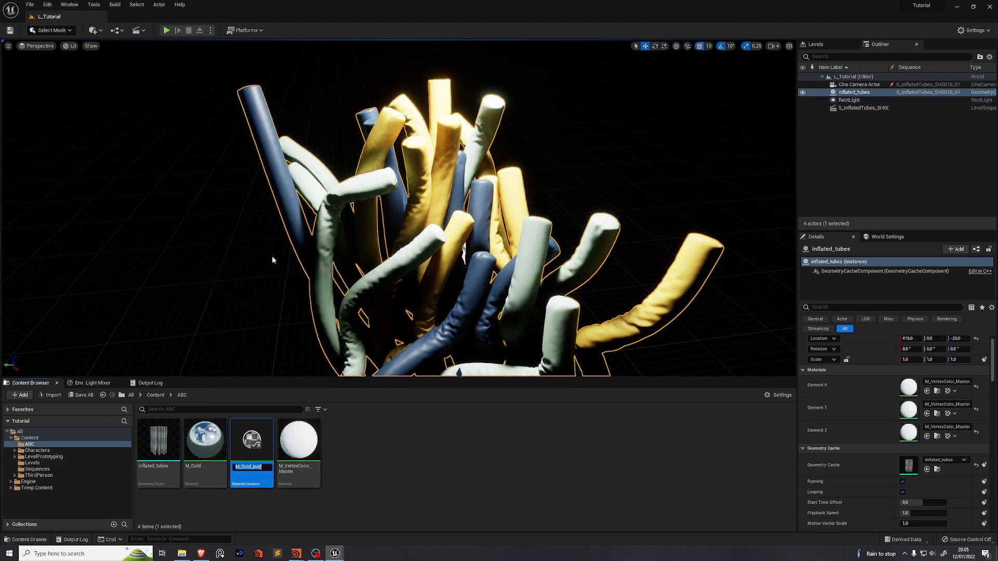
type("MI_Gold")
key("Return")
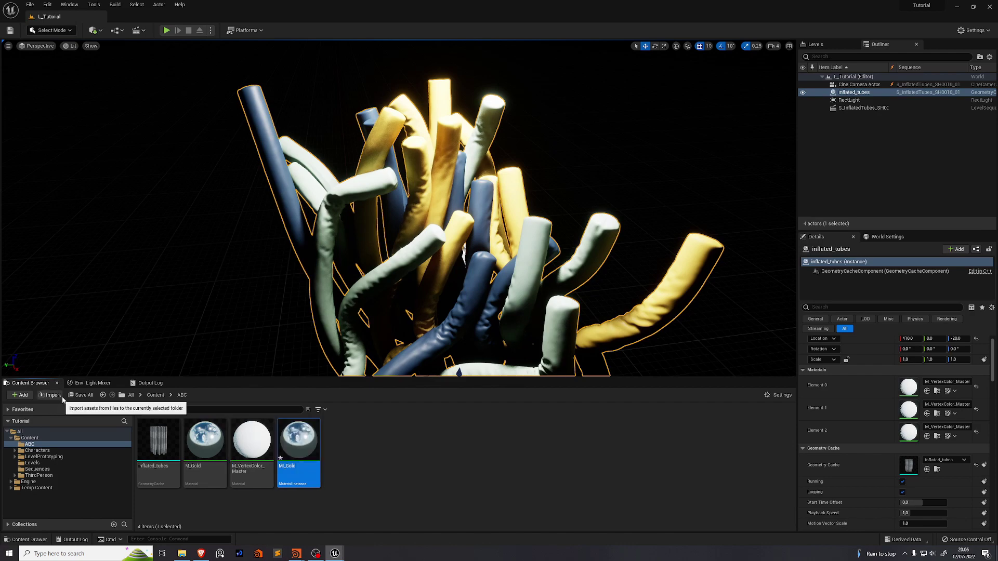
Open MI_Gold, enable its Roughness and BaseColor overrides, and set BaseColor to a pale gold of about 0.79, 0.63, 0.32
double_click(312, 446)
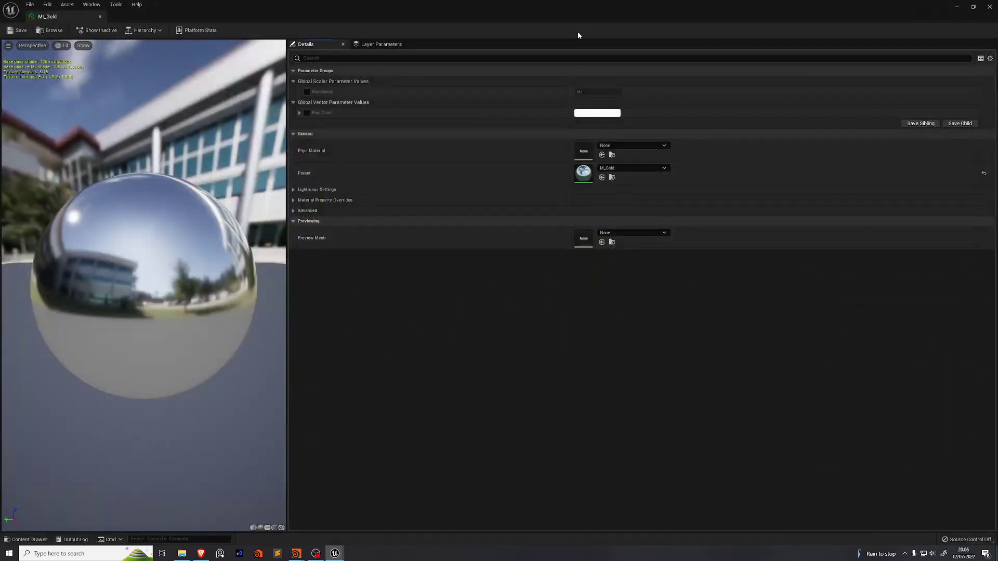
left_click_drag(578, 32, 580, 77)
left_click_drag(489, 82, 467, 89)
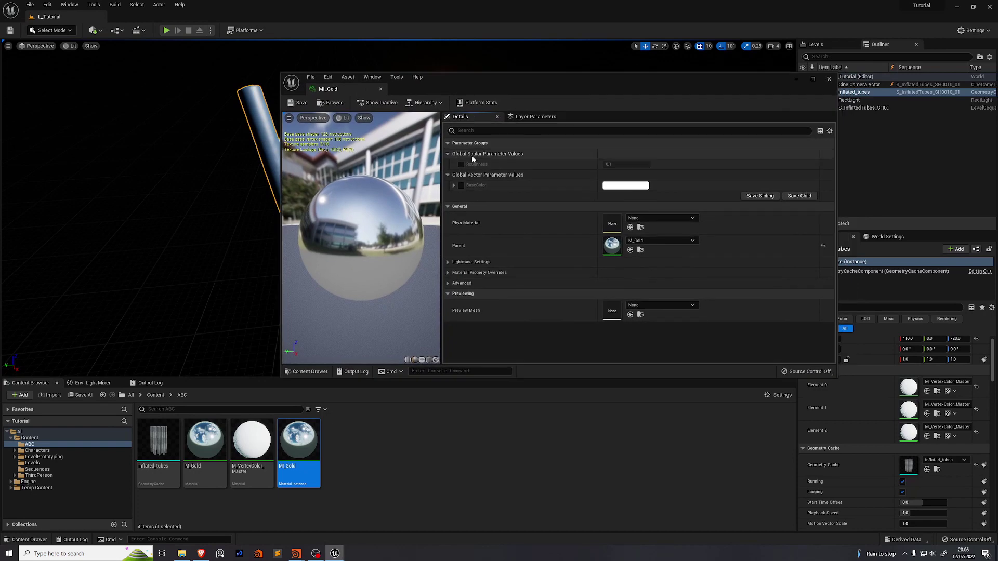
left_click(461, 164)
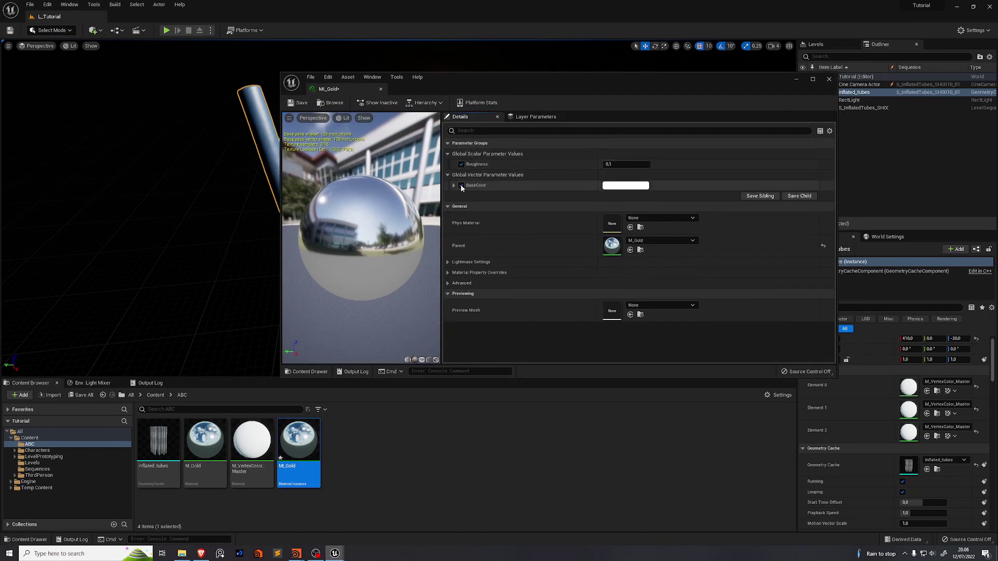
left_click(461, 185)
left_click(622, 186)
left_click_drag(651, 192, 581, 192)
left_click_drag(544, 260, 569, 269)
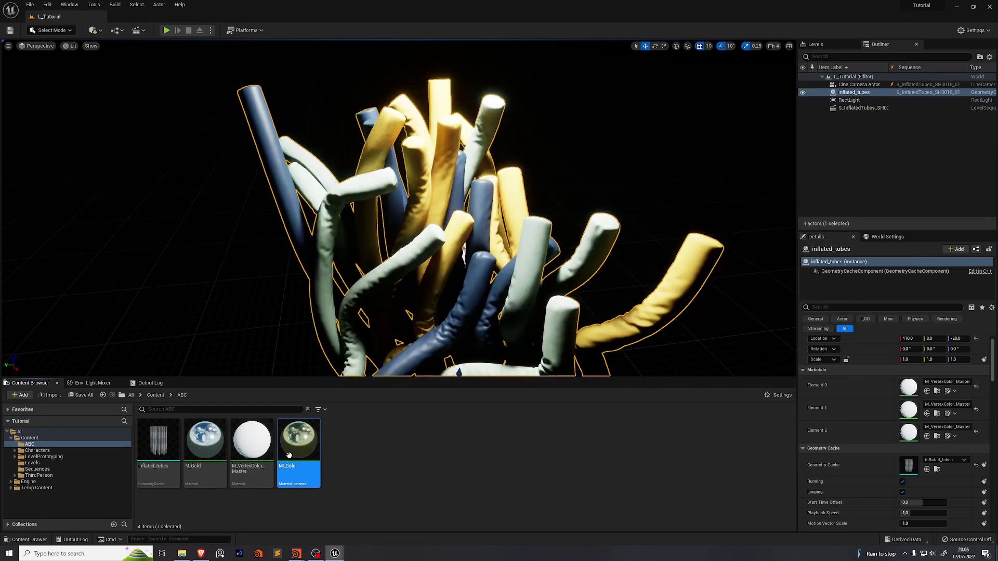
Assign MI_Gold to material Element 1 of the inflated_tubes actor and set the instance's Roughness to 0.26
left_click_drag(289, 456, 910, 413)
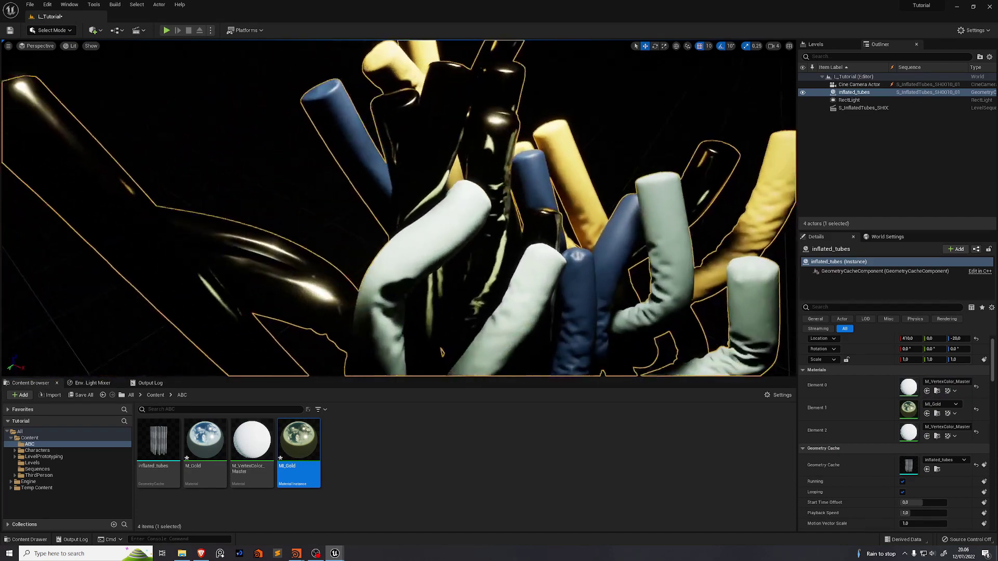
double_click(298, 442)
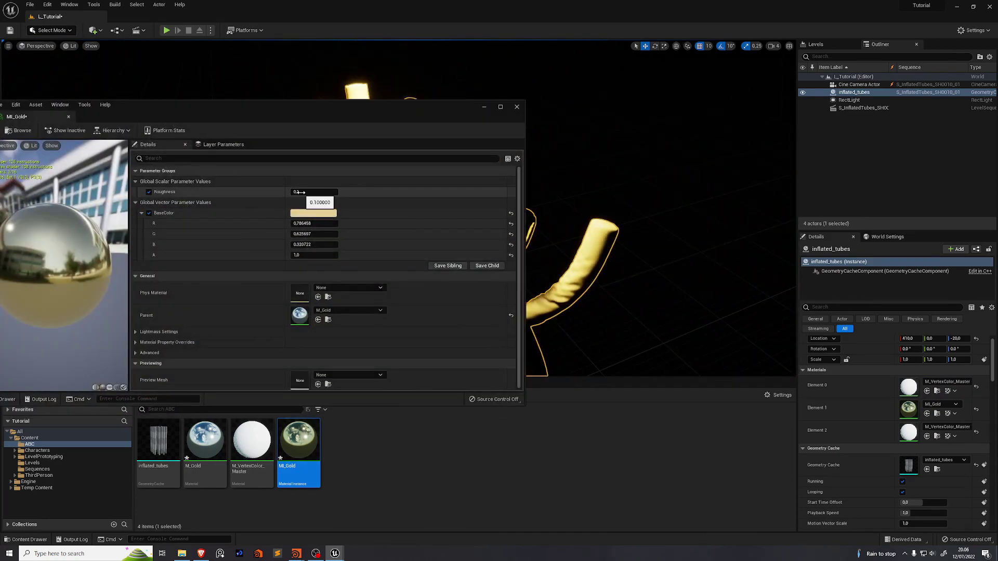
left_click_drag(297, 126, 547, 283)
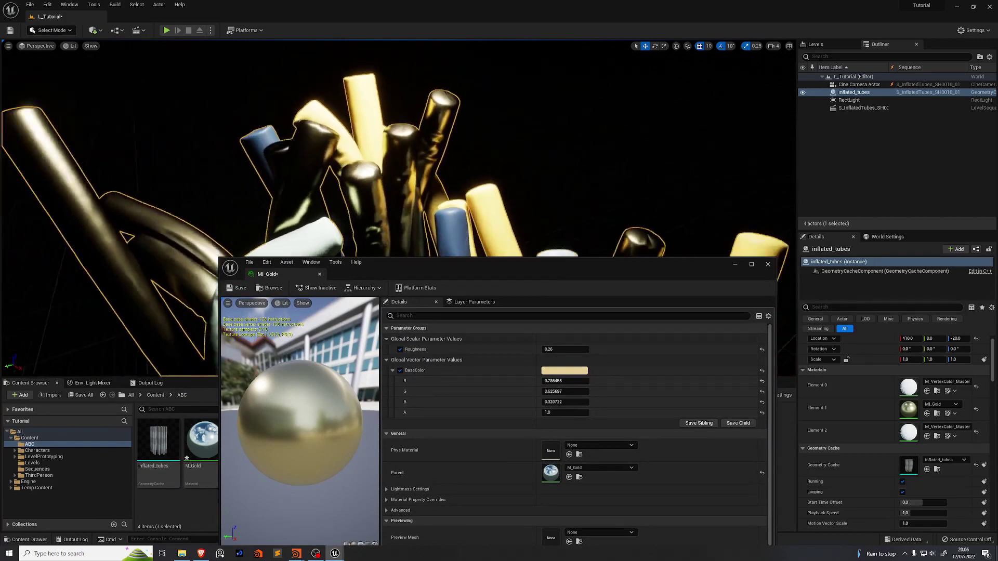
left_click(490, 199)
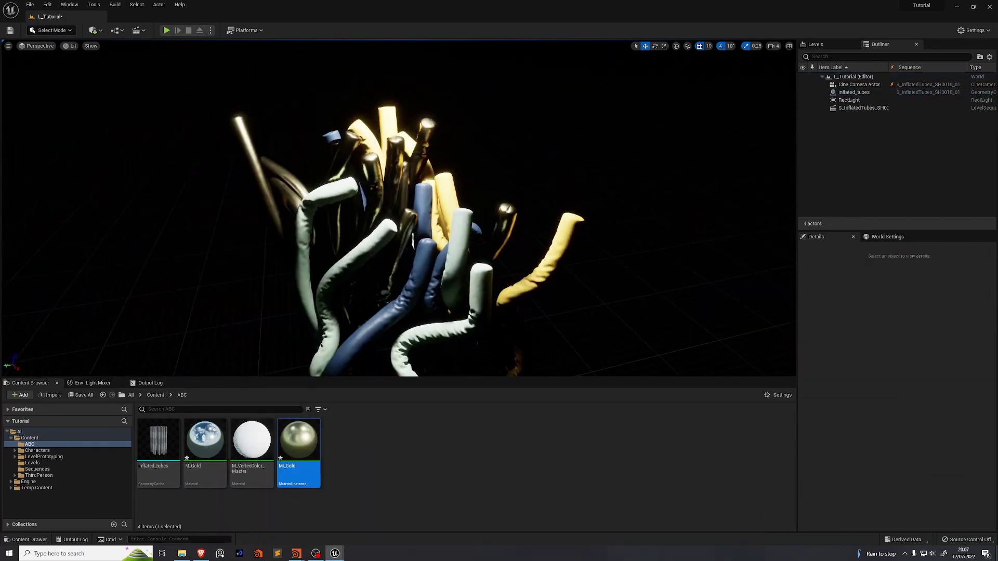
key("w")
mouse_move(490, 200)
right_mouse_down()
mouse_move(515, 214)
mouse_move(488, 214)
right_mouse_up()
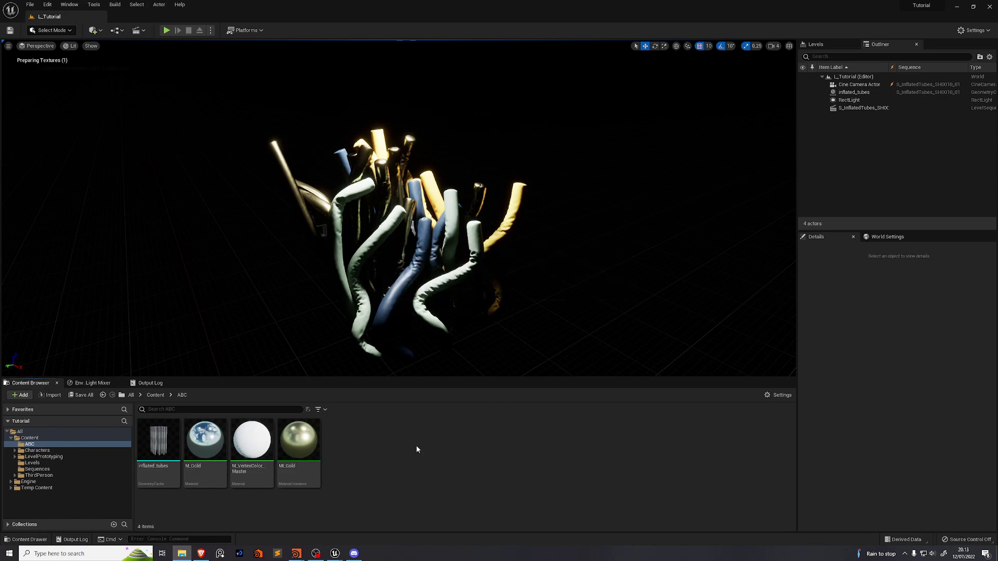
Import the fabric_01_normal texture into the ABC folder and set its compression to Normalmap (DXT5, BC5 on DX11)
double_click(345, 441)
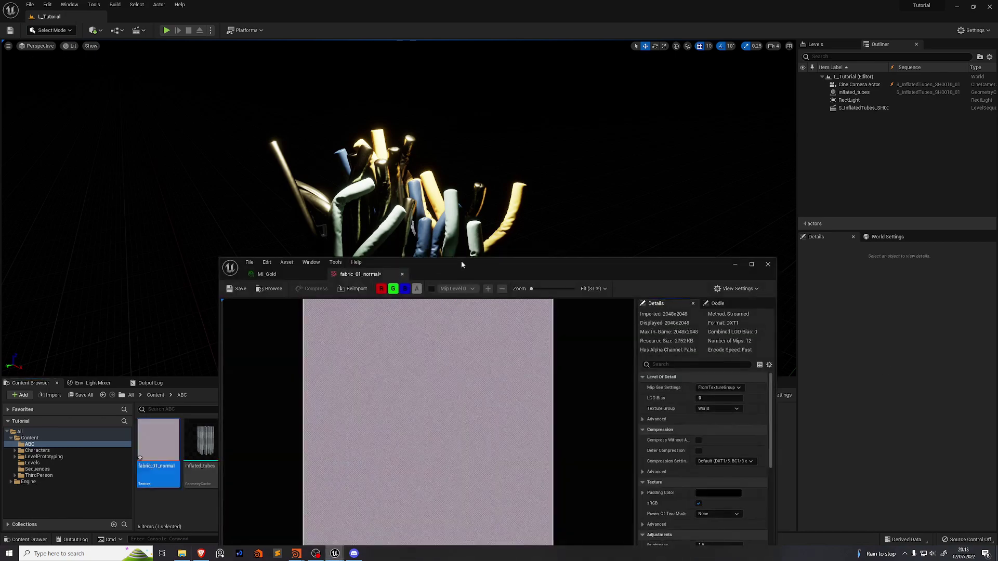
double_click(461, 265)
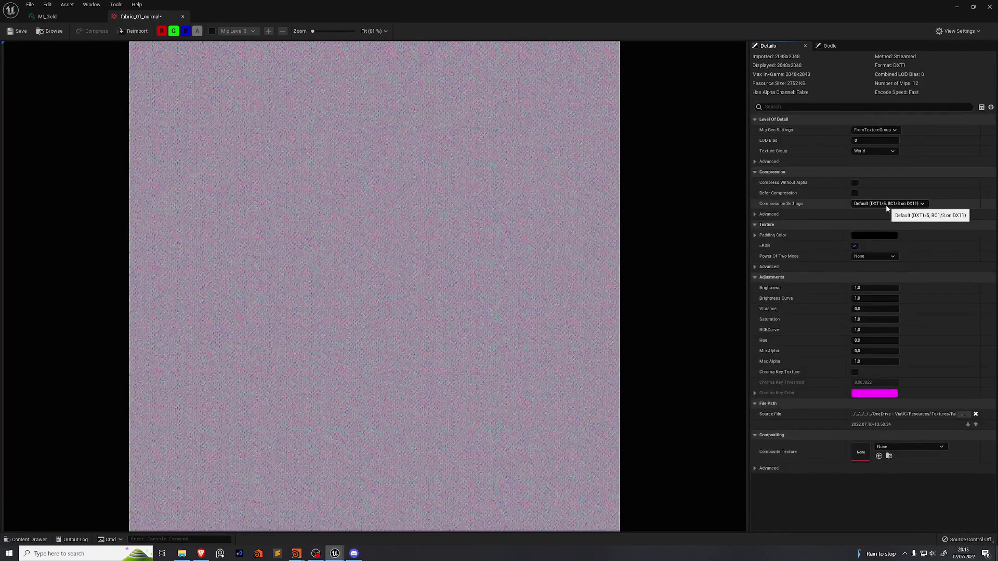
left_click(887, 204)
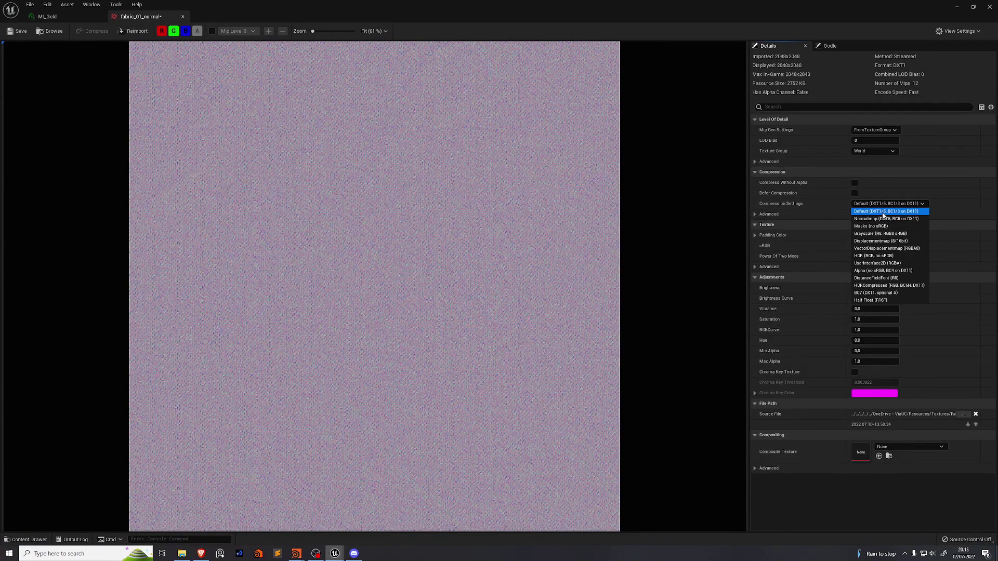
left_click(882, 220)
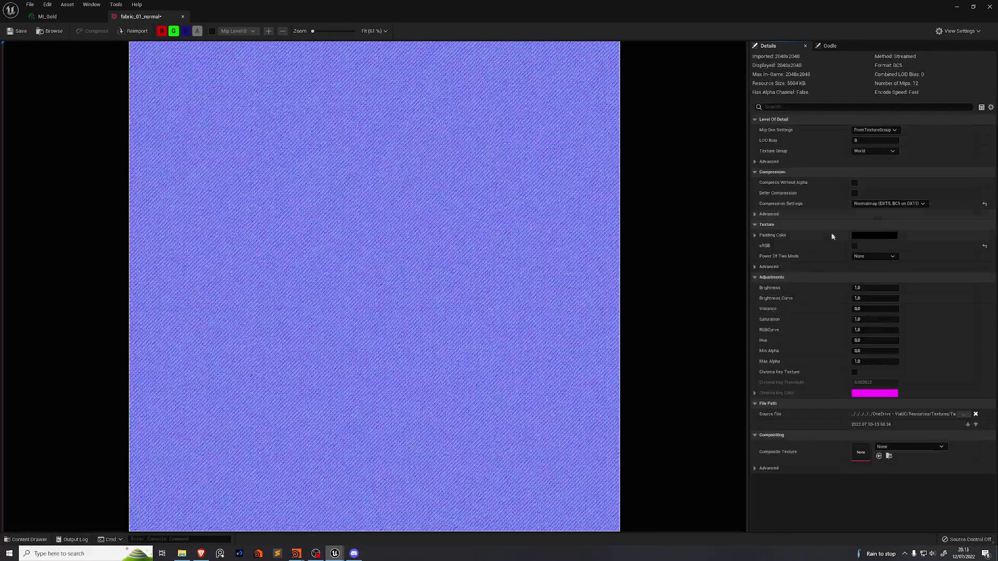
left_click(990, 8)
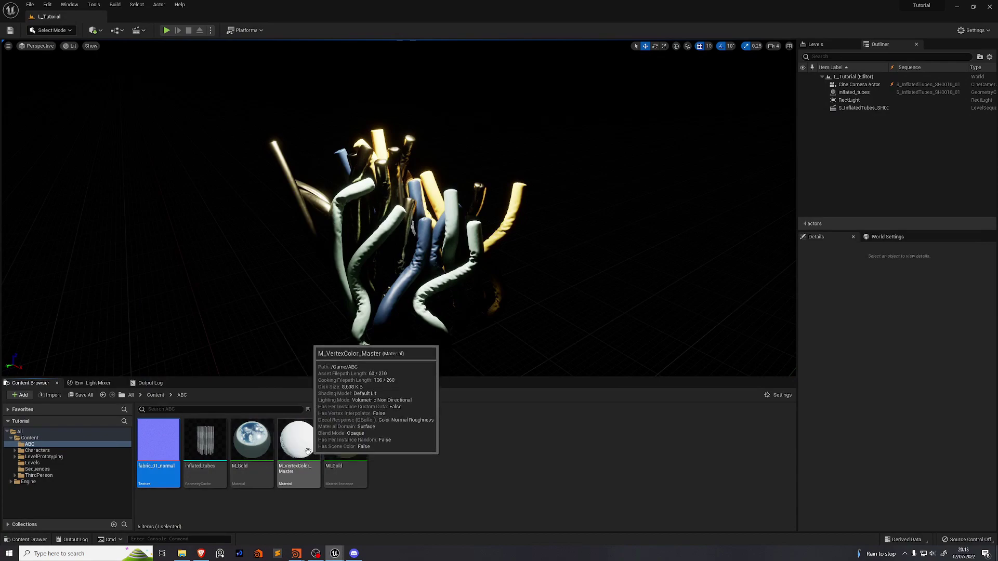
Open M_VertexColor_Master and add a TextureSampleParameter2D node named Normal below the Vertex Color node
left_click(308, 451)
double_click(308, 452)
right_click(623, 233)
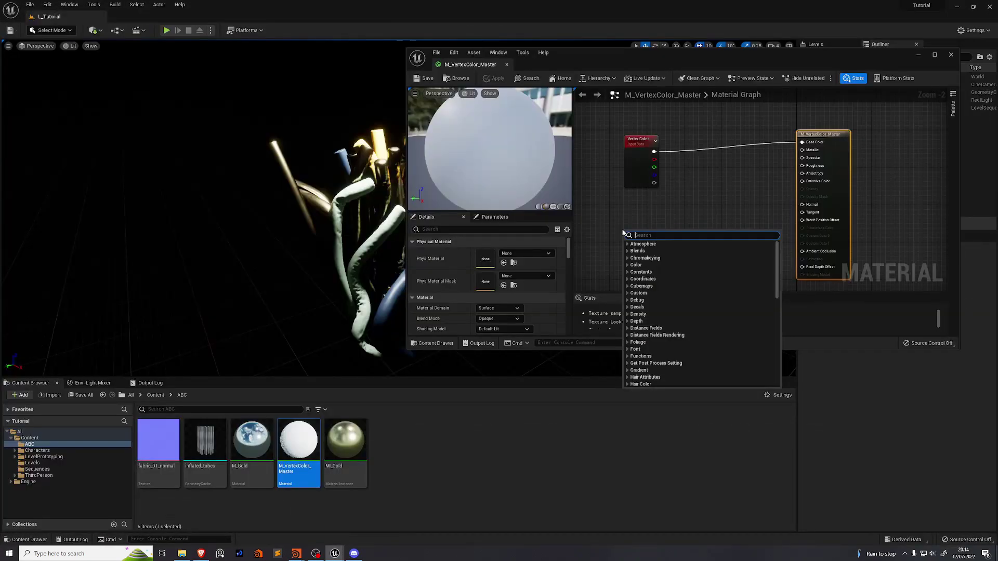
type("texture sa")
key("Down")
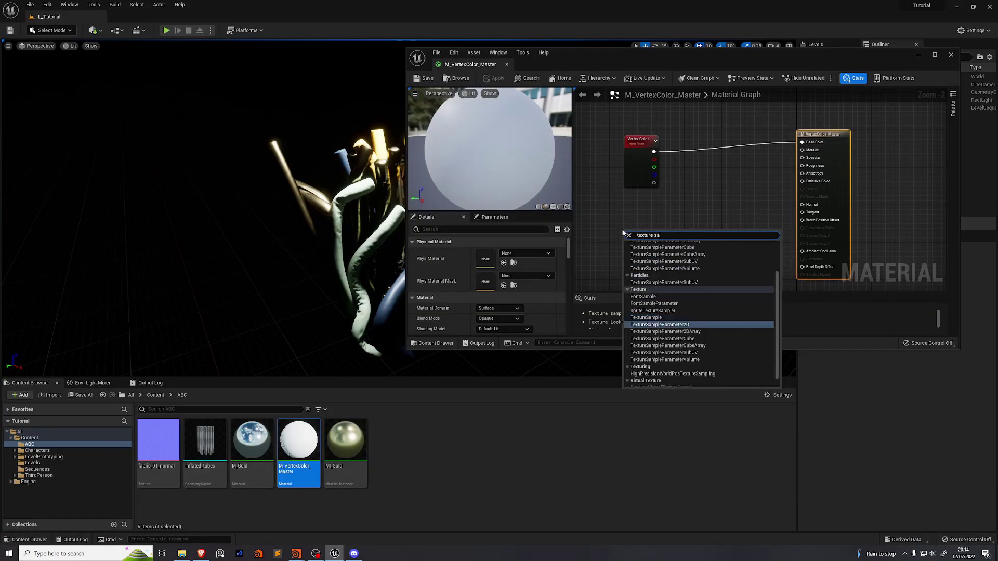
key("Return")
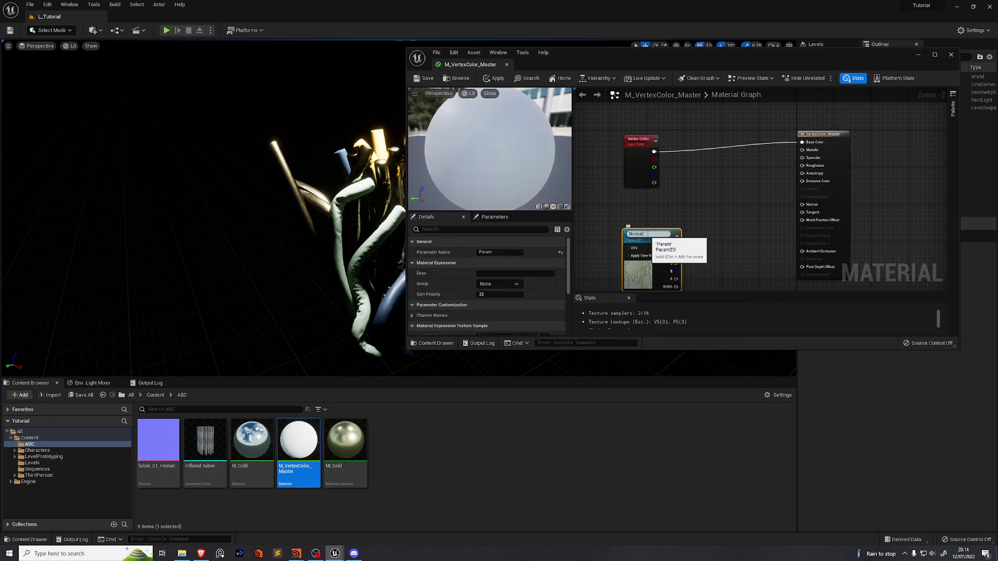
key("Return")
Set the Normal parameter's default texture to DefaultNormal
right_click_drag(660, 235, 627, 201)
scroll(489, 291, "down", 5)
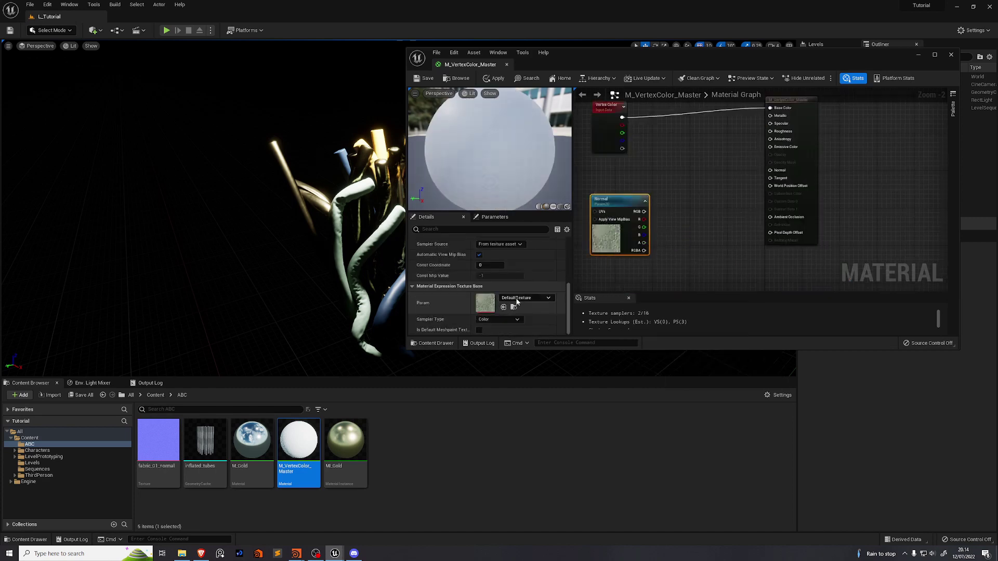
left_click(525, 297)
left_click(550, 205)
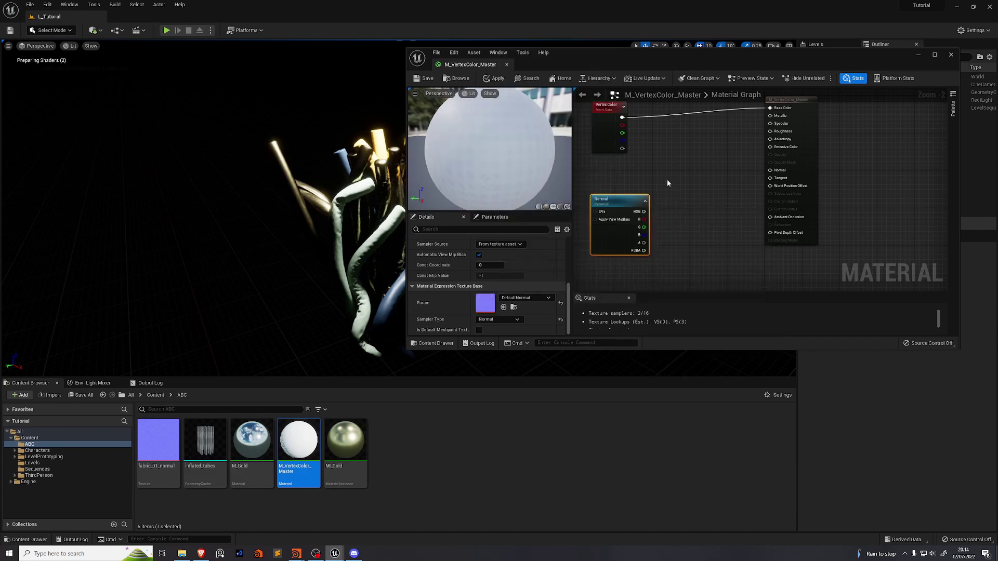
Connect the Normal texture node's RGB output to the material's Normal input and save M_VertexColor_Master
right_click_drag(668, 182, 645, 220)
left_click_drag(618, 250, 747, 211)
left_click(426, 79)
left_click(352, 403)
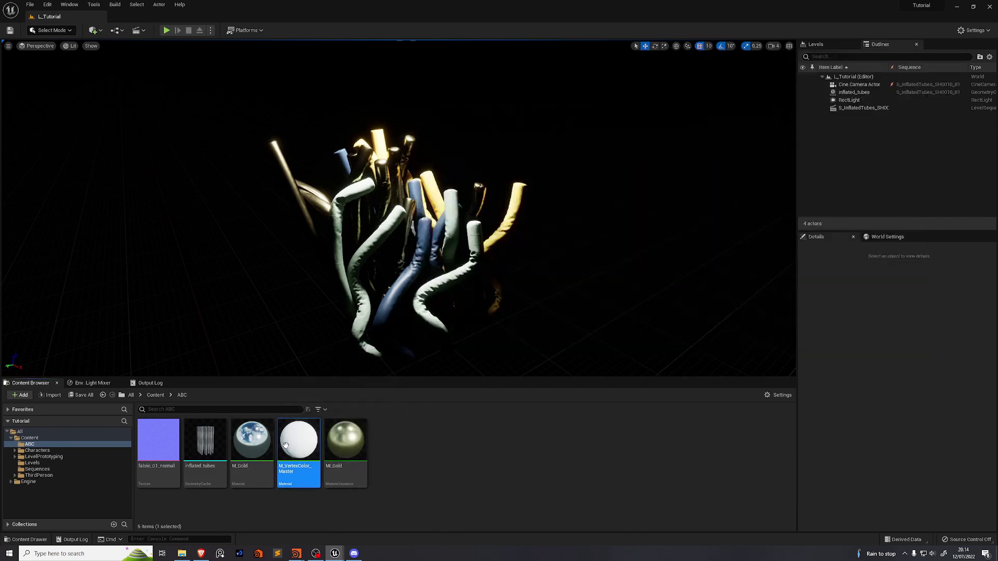
Create a material instance from M_VertexColor_Master named MI_Cloth and save all modified assets
right_click(294, 446)
left_click(349, 265)
type("MI_Cloth")
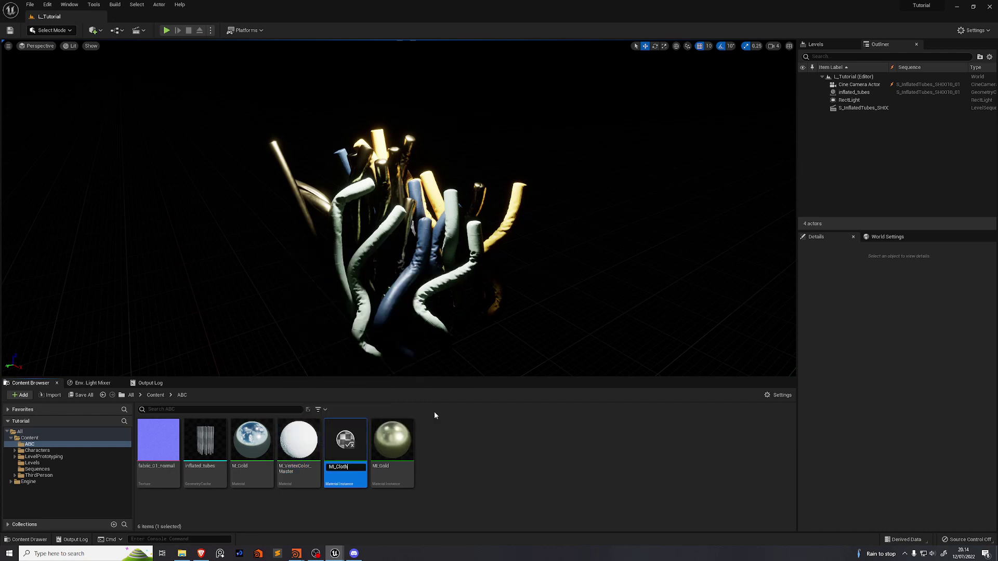
key("Return")
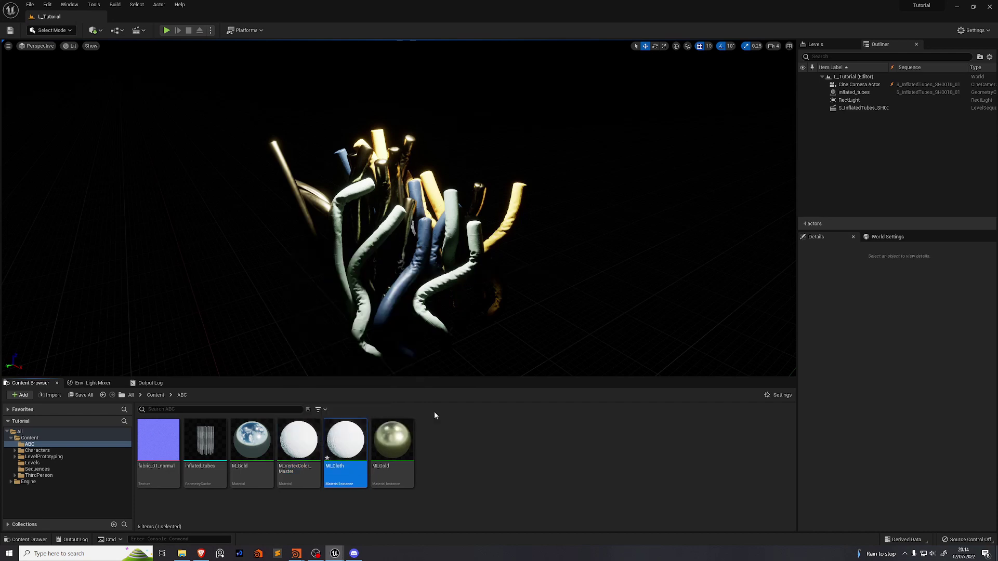
left_click(81, 395)
left_click(562, 365)
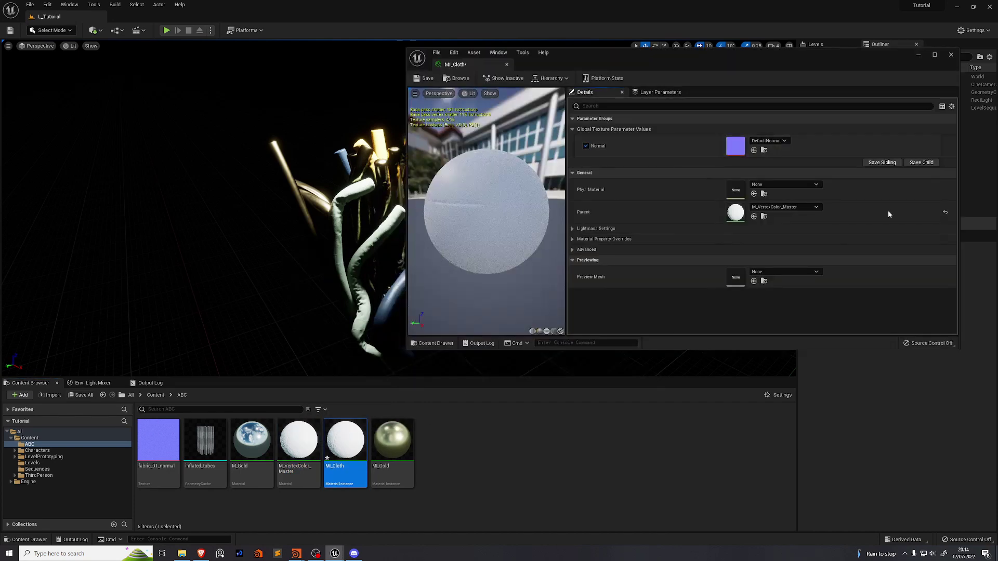
Rename the fabric_01_normal texture to T_Fabric01_Normal and assign it to the Normal parameter of MI_Cloth
left_click(769, 141)
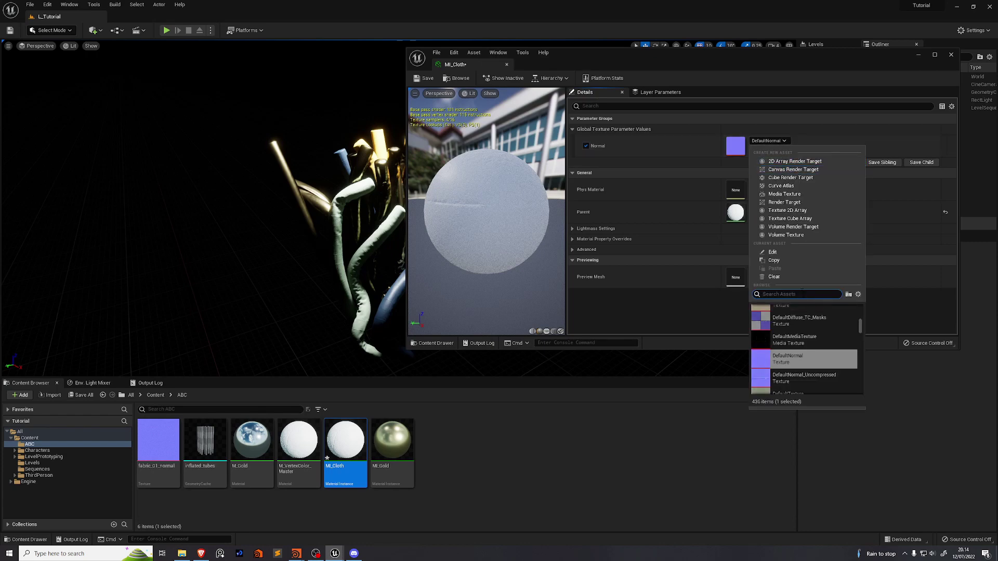
type("fabric")
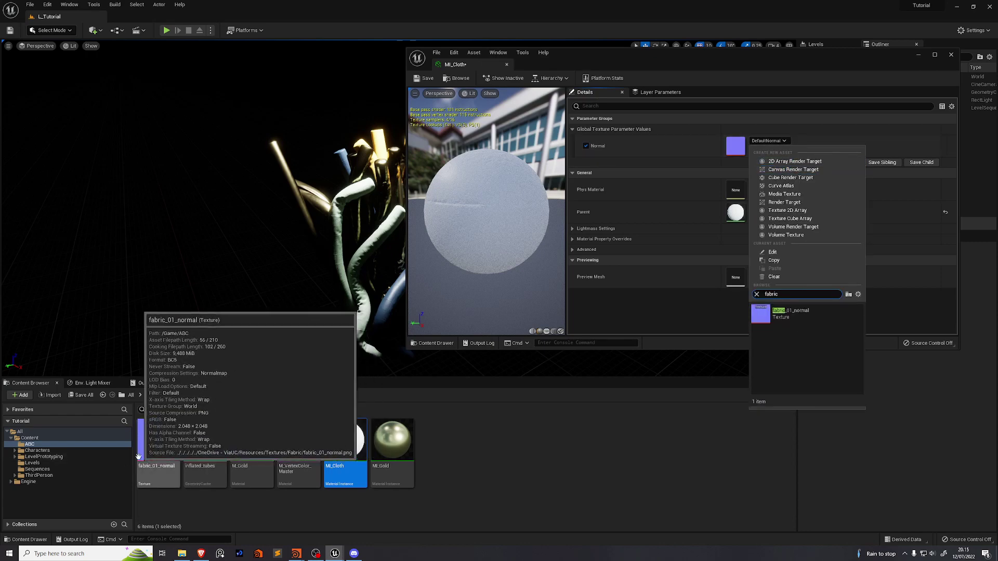
left_click(159, 457)
right_click(159, 457)
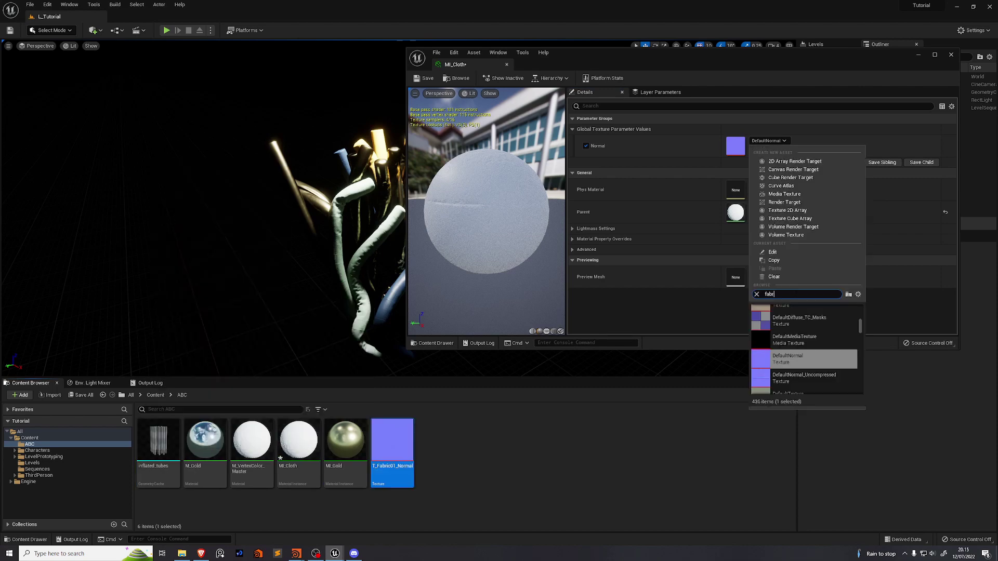
type("ic")
key("Return")
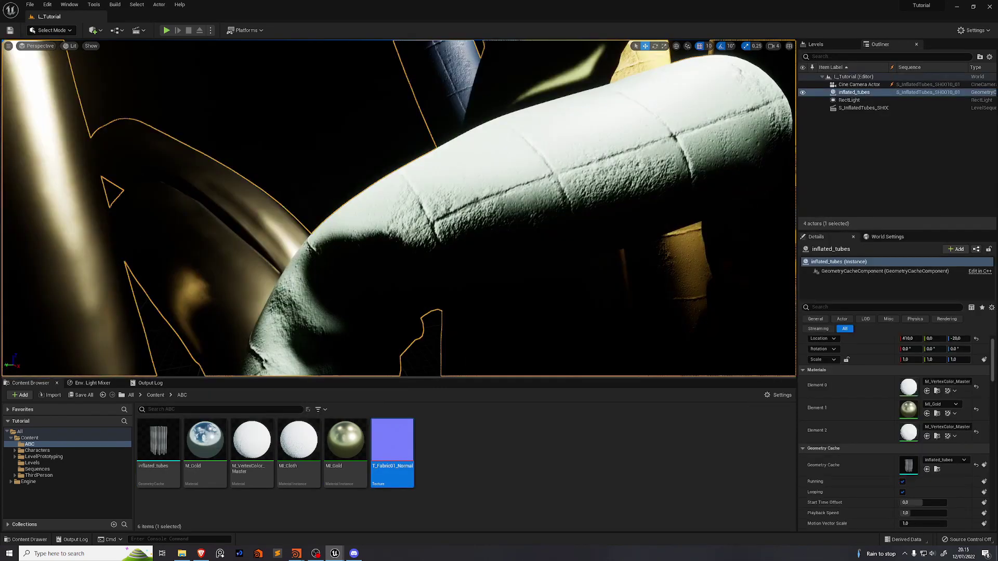
Assign MI_Cloth to material Elements 0 and 2 of the inflated_tubes actor
left_click_drag(299, 445, 910, 390)
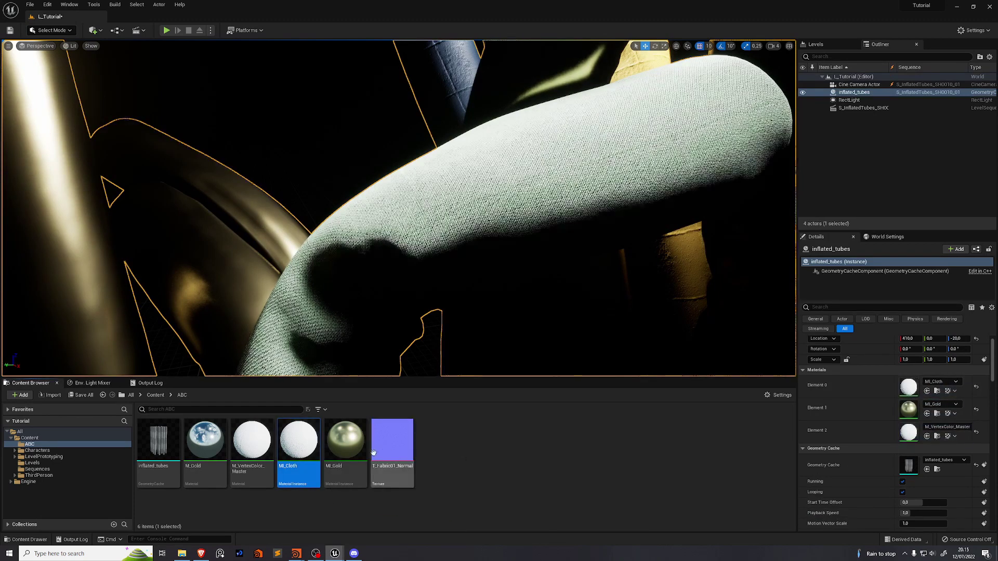
left_click_drag(297, 442, 959, 437)
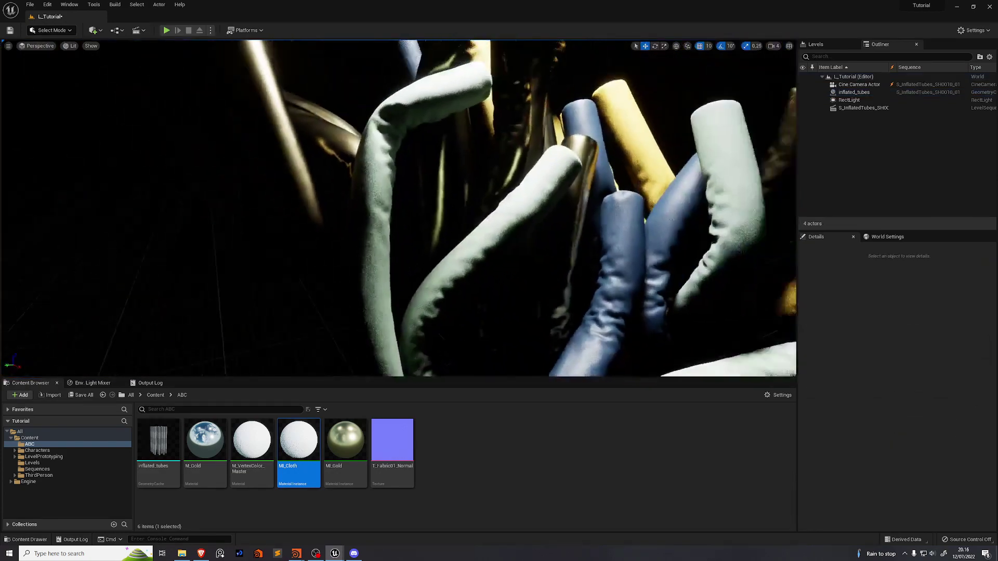
key("s")
right_click_drag(464, 267, 485, 258)
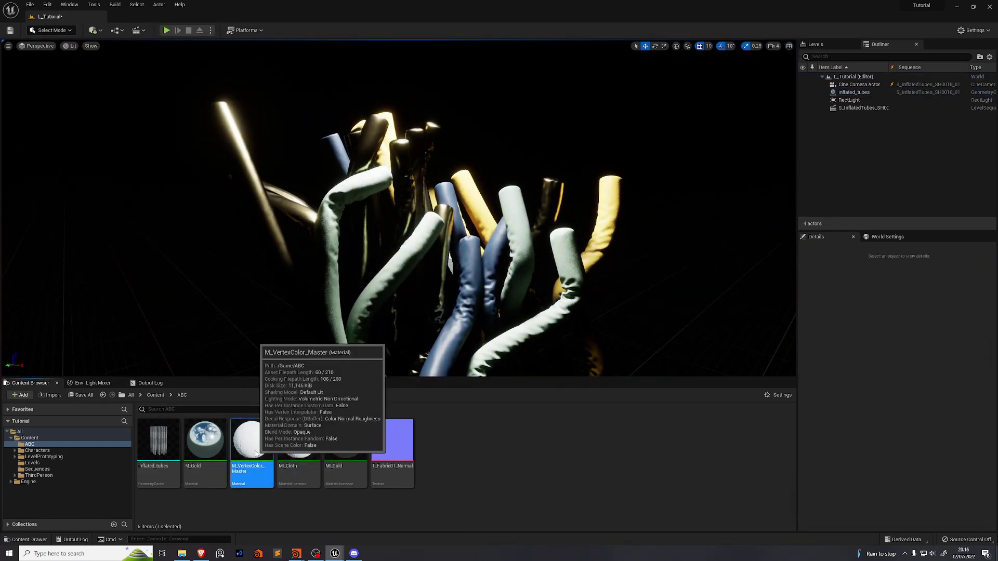
In M_VertexColor_Master, add a TexCoord node and feed it into input A of a new Multiply node
double_click(252, 439)
right_click(451, 298)
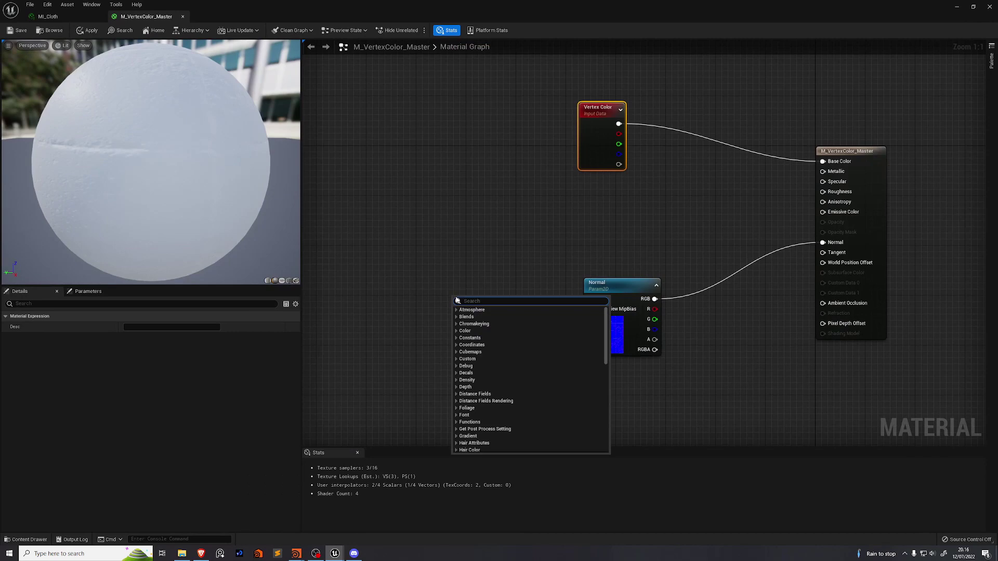
type("texcoord")
key("Return")
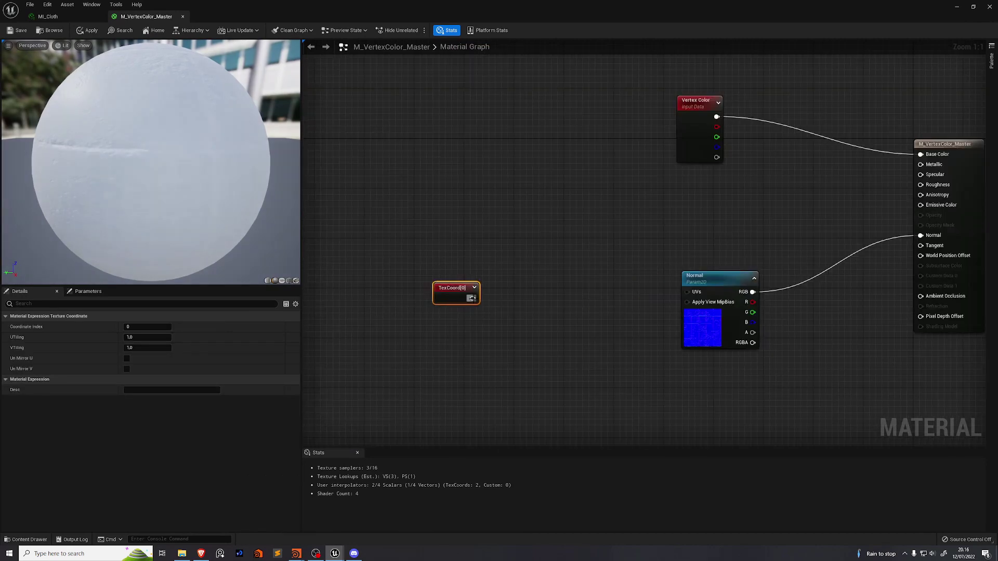
left_click_drag(473, 299, 517, 286)
type("mult")
key("Return")
Add a scalar parameter named Tiling with a default value of 1 and connect it to input B of the Multiply node
right_click(442, 347)
left_click(440, 346)
key("s")
left_click(453, 352)
key("BackSpace")
type("s")
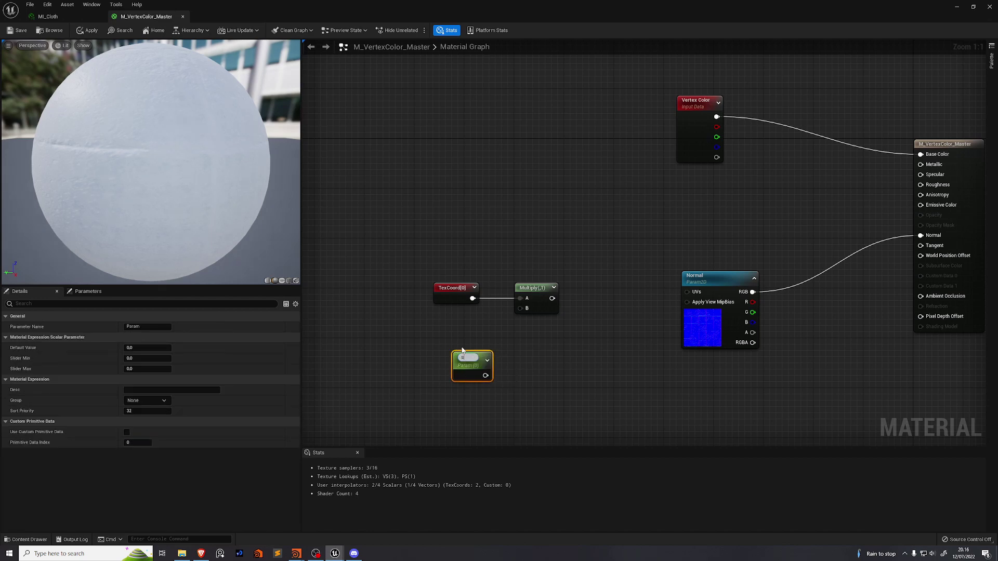
type("Tiling")
key("Return")
left_click_drag(463, 350, 520, 311)
left_click(567, 373)
right_click_drag(614, 312, 567, 325)
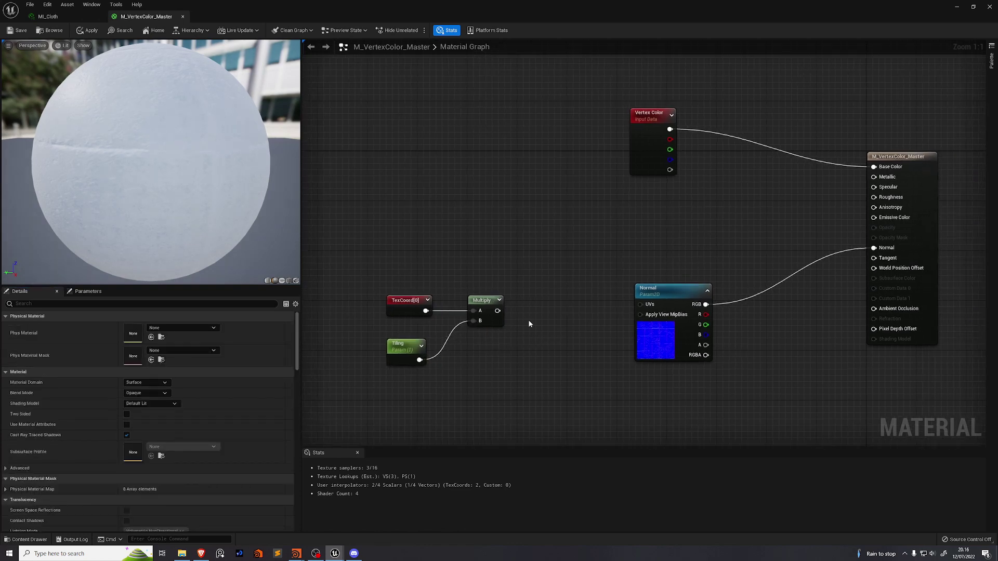
Connect the Multiply output to the Normal texture's UVs, move the tiling nodes closer to it and apply the material changes
left_click_drag(498, 311, 641, 305)
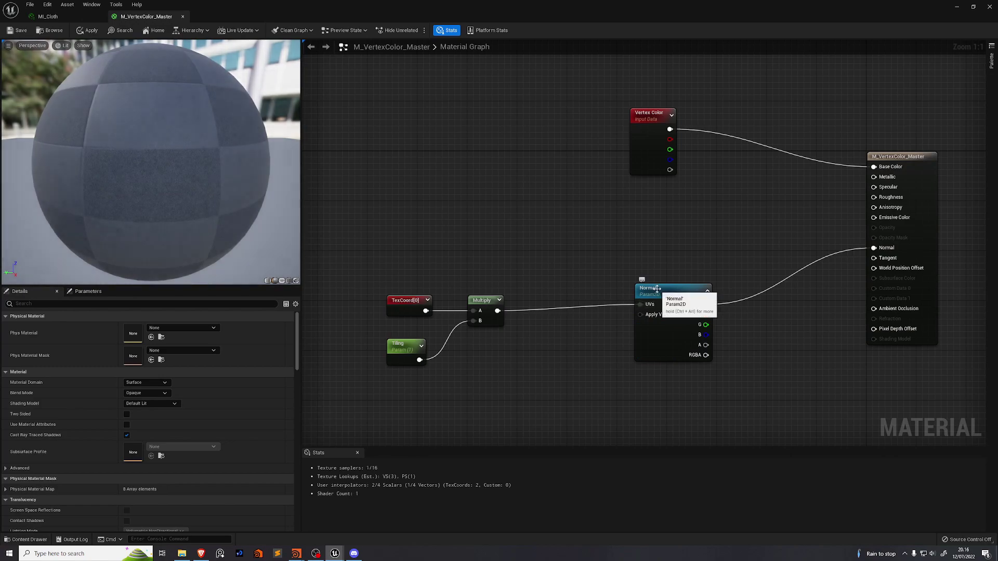
left_click_drag(591, 261, 370, 370)
left_click_drag(486, 302, 580, 296)
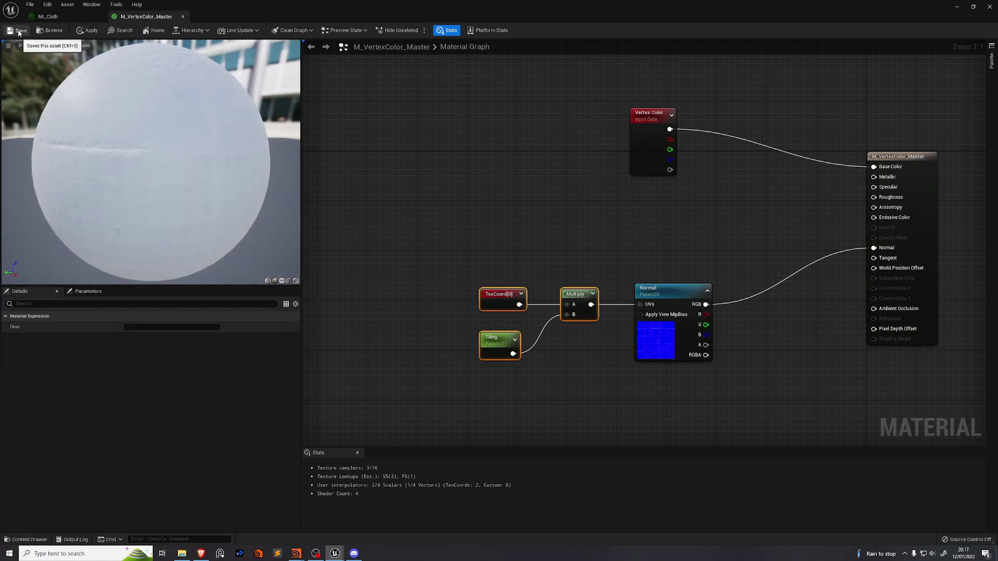
left_click(87, 30)
Enable the Tiling override in MI_Cloth and adjust its value to rescale the fabric weave on the tubes
left_click(48, 17)
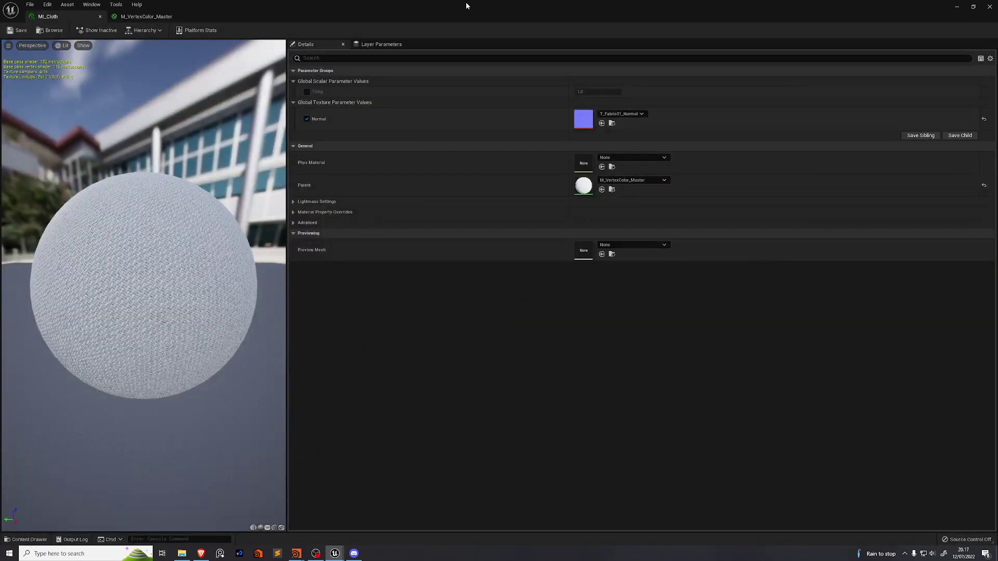
left_click_drag(466, 7, 806, 100)
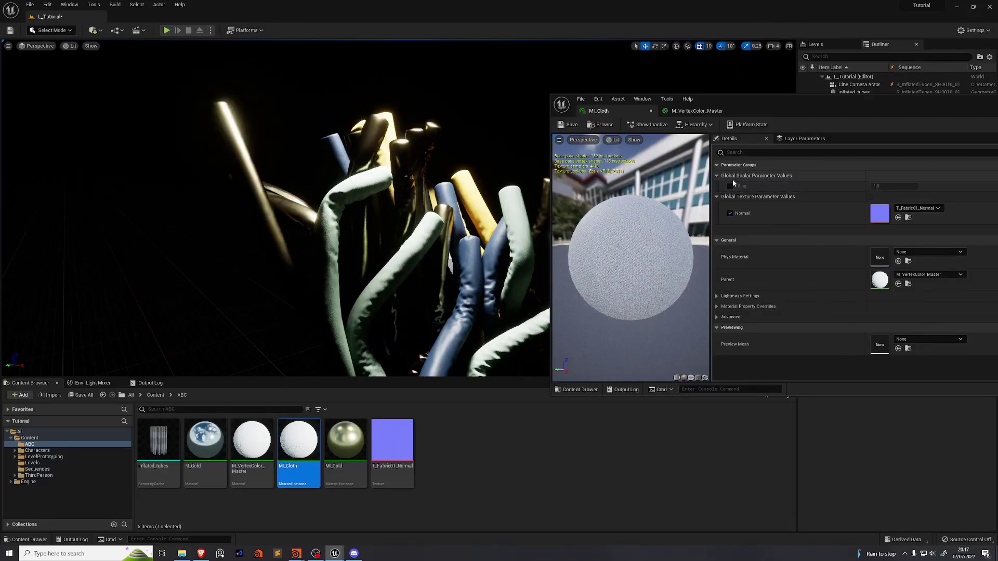
left_click(730, 186)
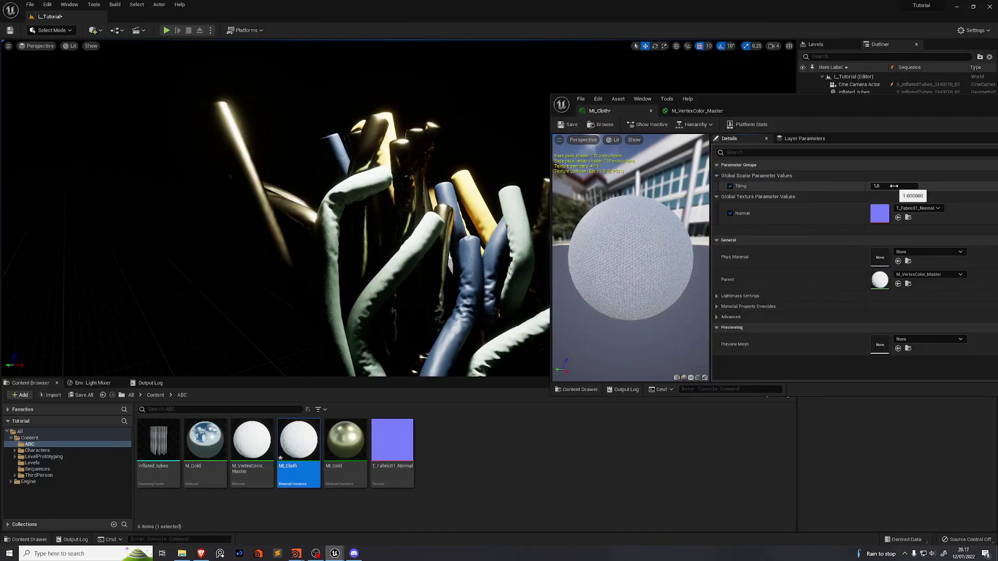
left_click_drag(890, 186, 860, 186)
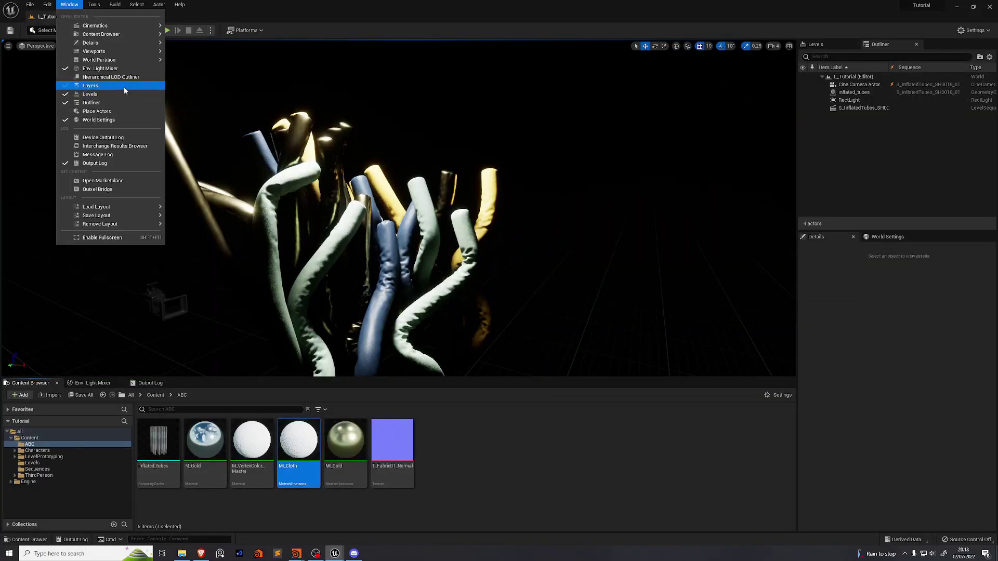
Open the Sequencer and play the tube animation through the Cine Camera Actor
mouse_move(99, 26)
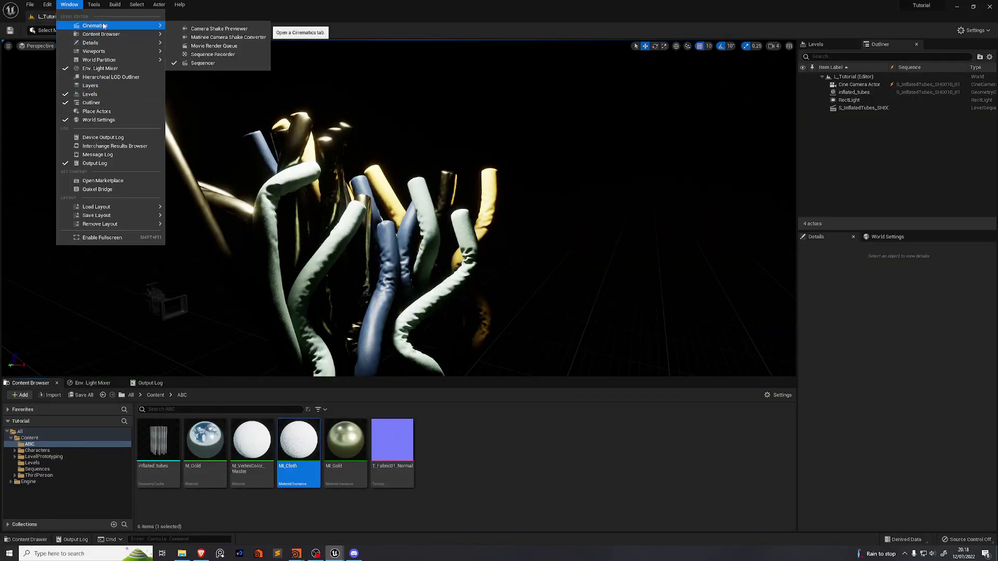
left_click(211, 63)
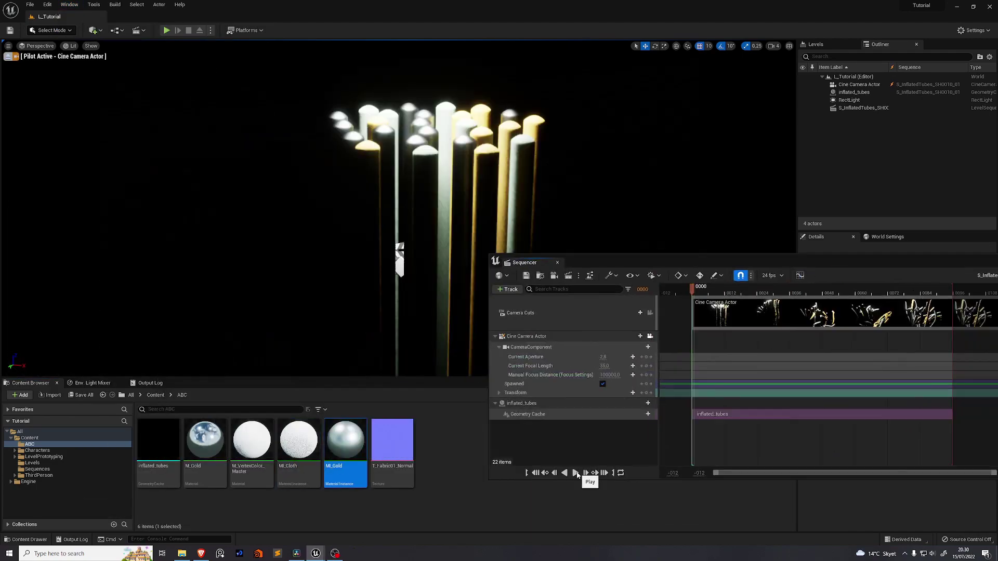
left_click(577, 473)
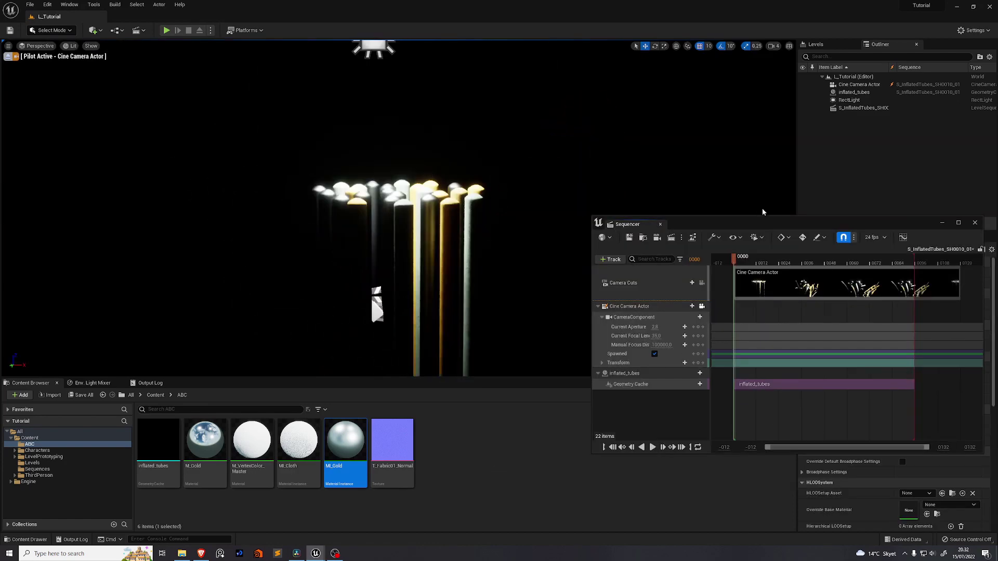
Add Transform keys for the Cine Camera Actor at frame 0 and frame 96
mouse_move(742, 263)
left_mouse_down()
mouse_move(887, 266)
mouse_move(733, 269)
left_mouse_up()
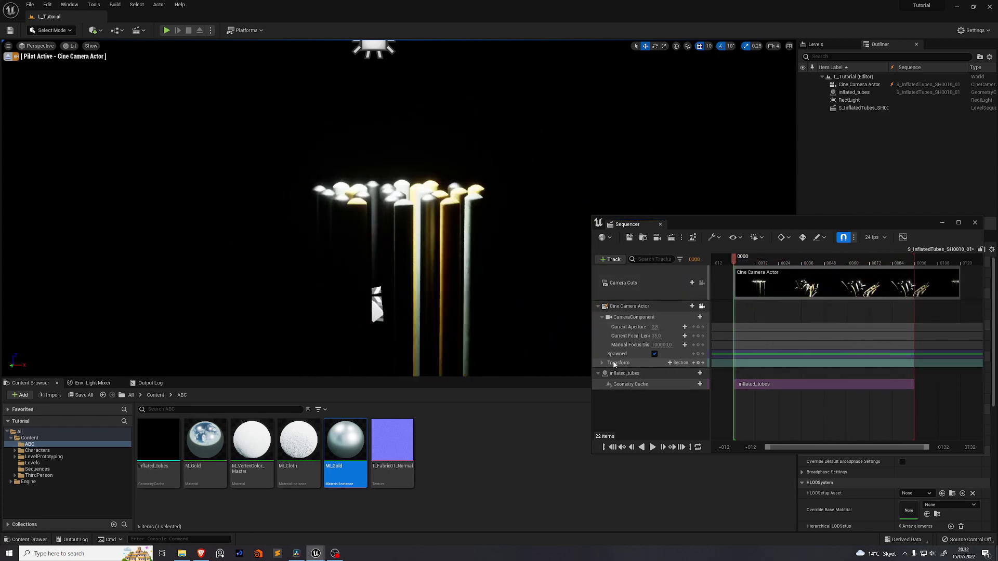
left_click(627, 306)
left_click(621, 364)
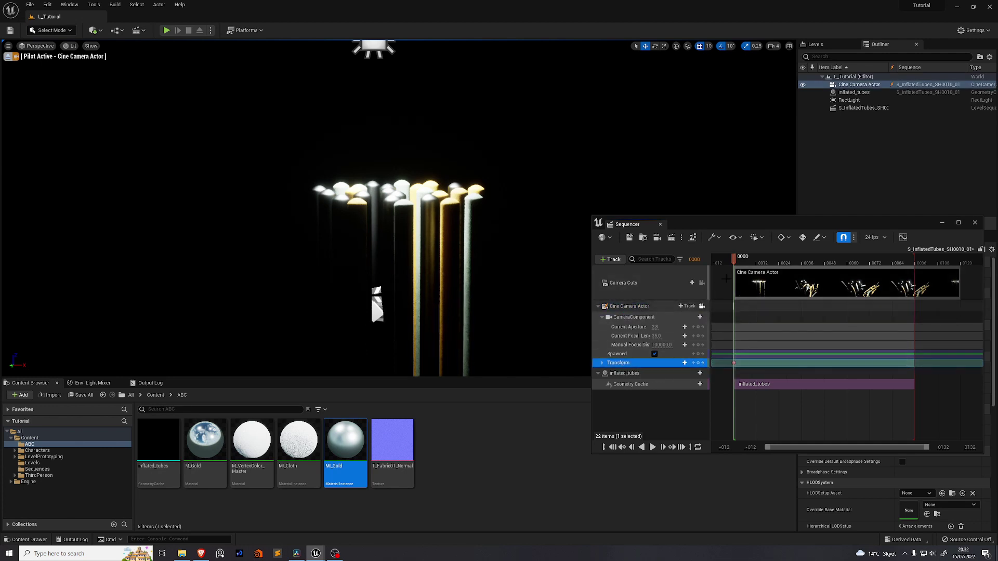
left_click(763, 260)
left_click_drag(763, 262, 913, 266)
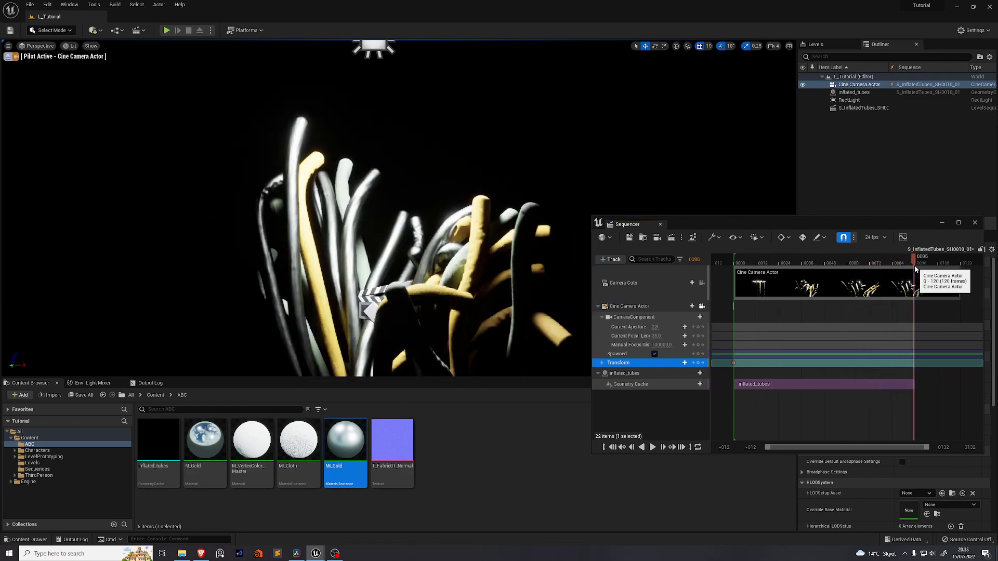
left_click(699, 364)
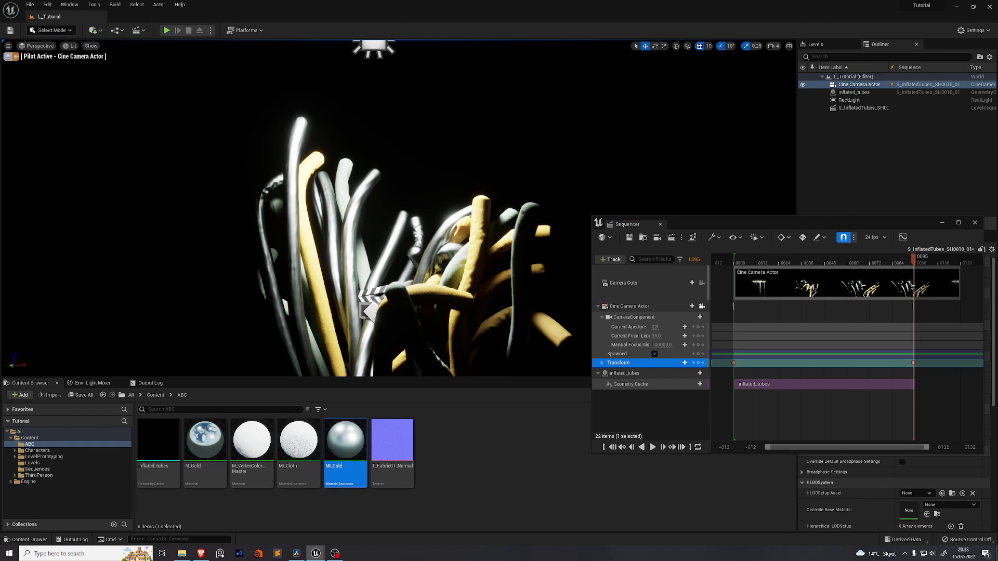
Reframe the tubes with the piloted camera for the Transform key at frame 96 and play back the sequence
right_click(467, 241)
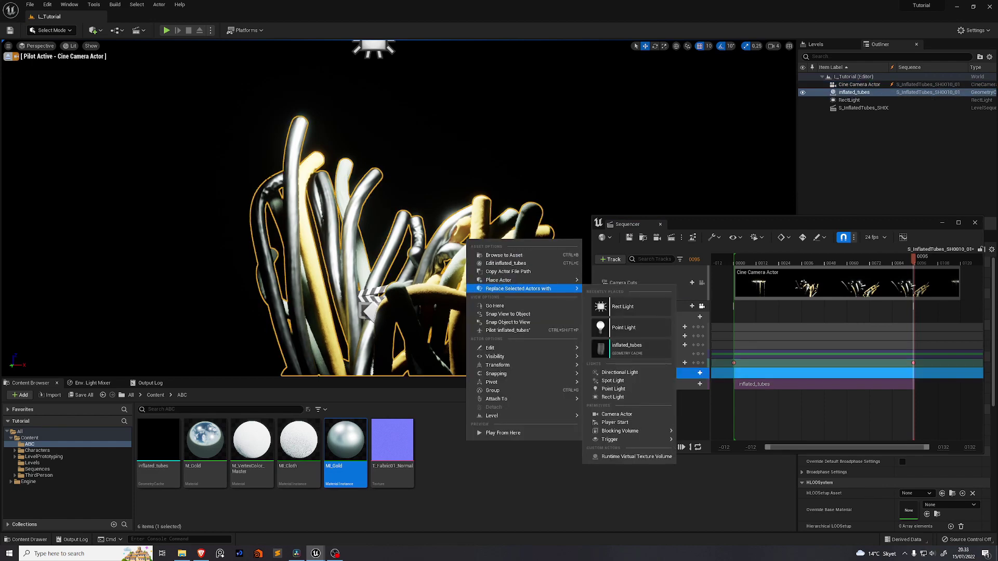
left_click(207, 202)
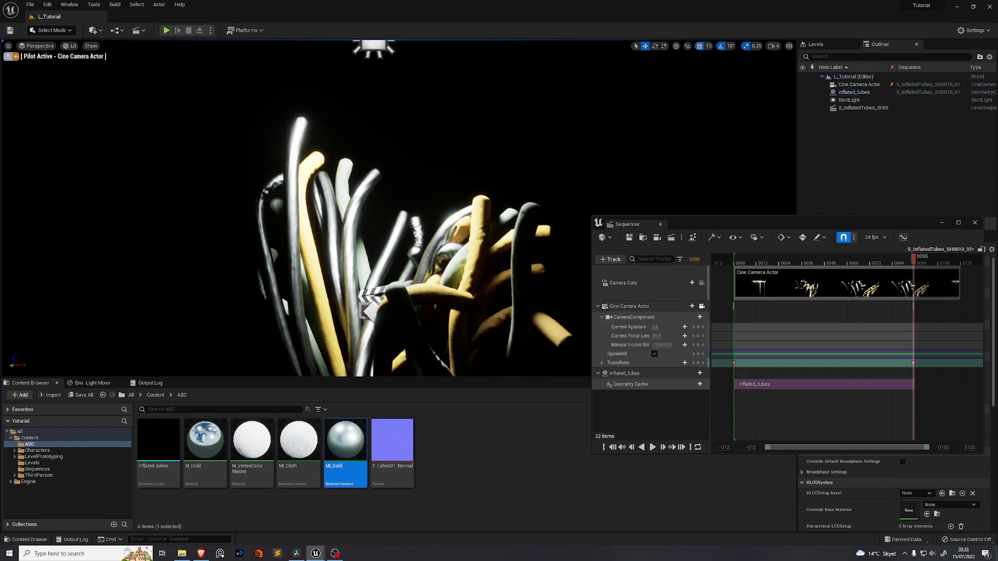
right_click_drag(207, 203, 208, 183)
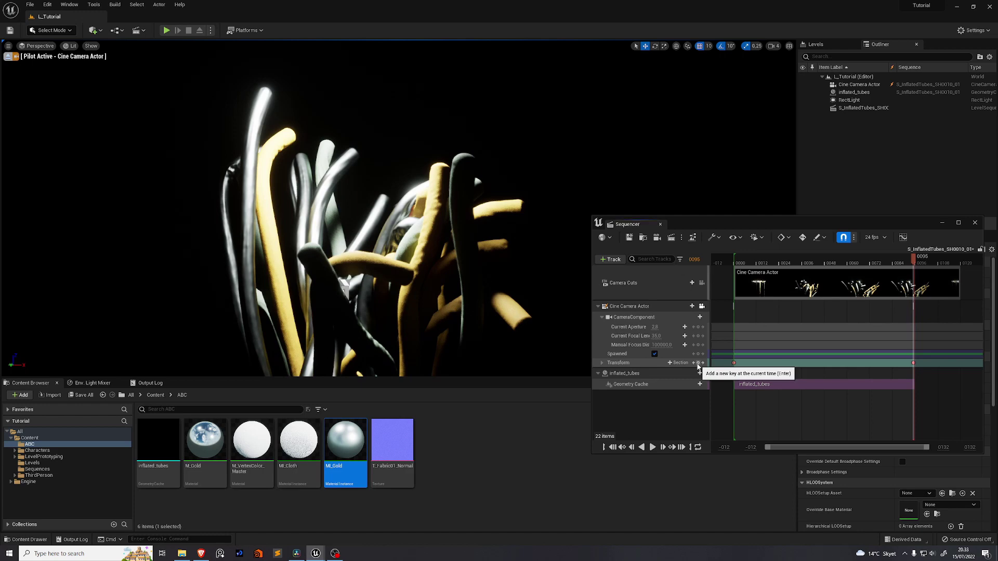
left_click(653, 447)
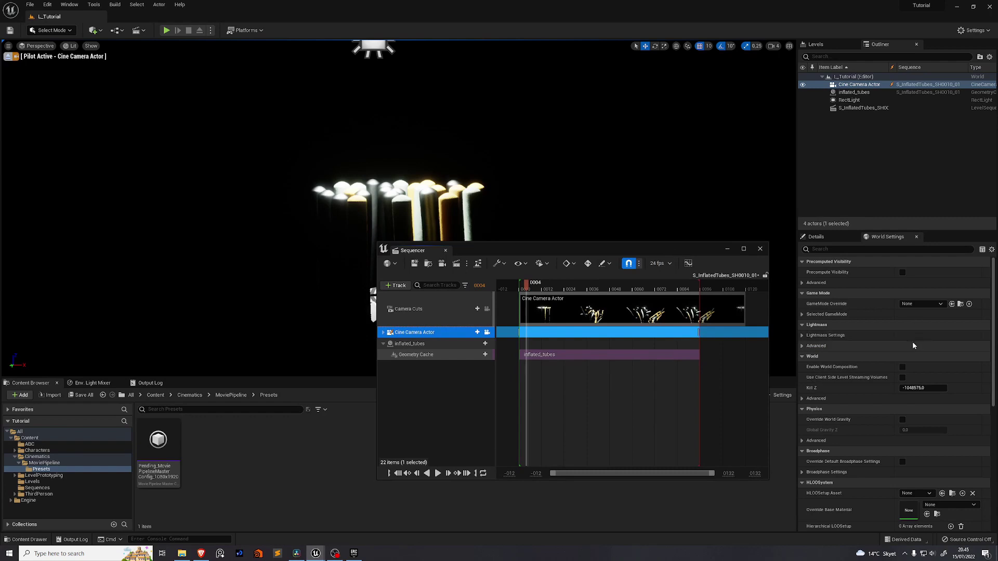
Turn on Draw Debug Focus Plane in the Cine Camera Actor's focus settings and adjust the Manual Focus Distance
left_click(815, 236)
left_click(802, 375)
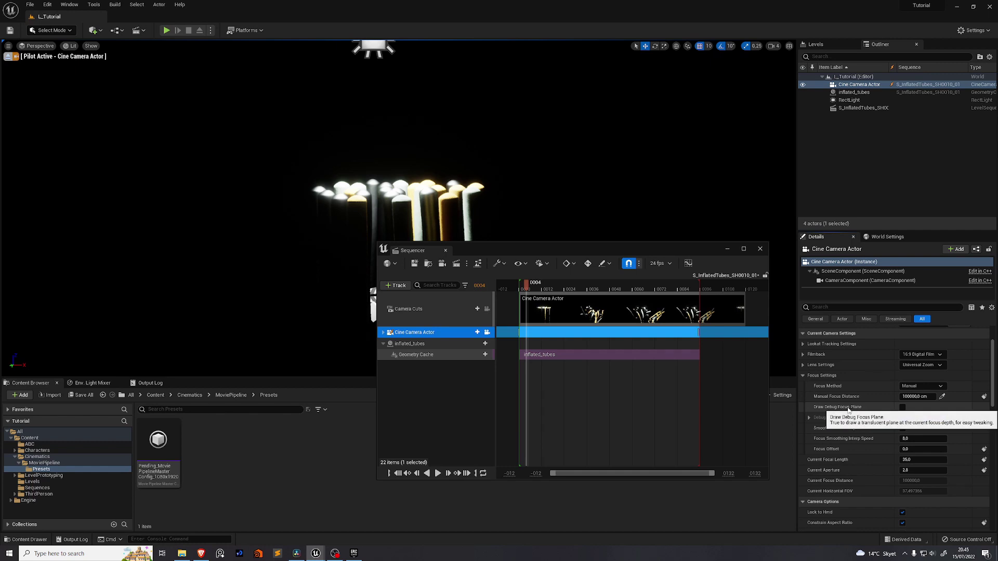
left_click(903, 409)
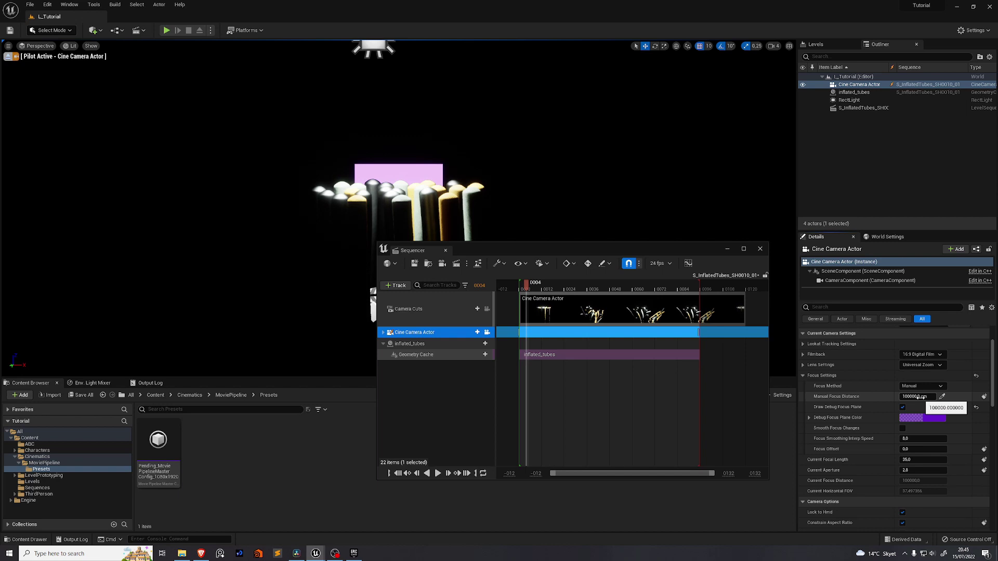
left_click_drag(916, 397, 850, 397)
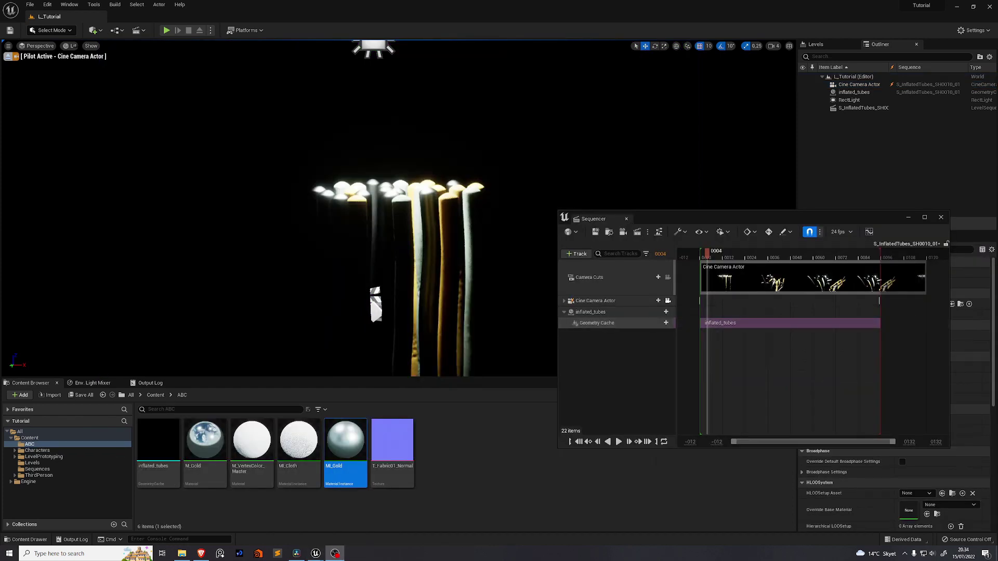
Open the Movie Render Queue and add the S_InflatedTubes_SH0010_01 level sequence as a render job
left_click(70, 4)
mouse_move(97, 27)
left_click(218, 46)
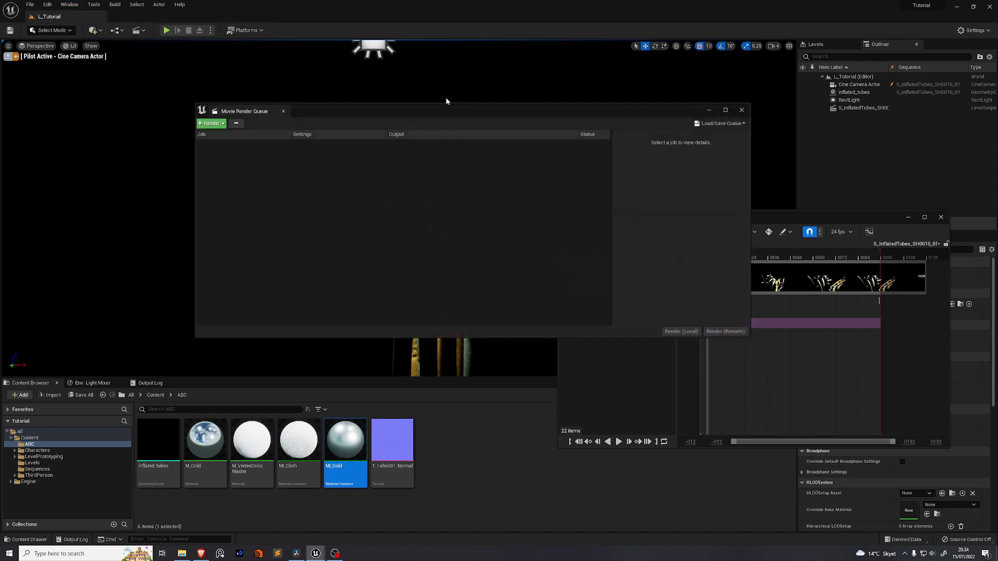
left_click_drag(442, 109, 316, 111)
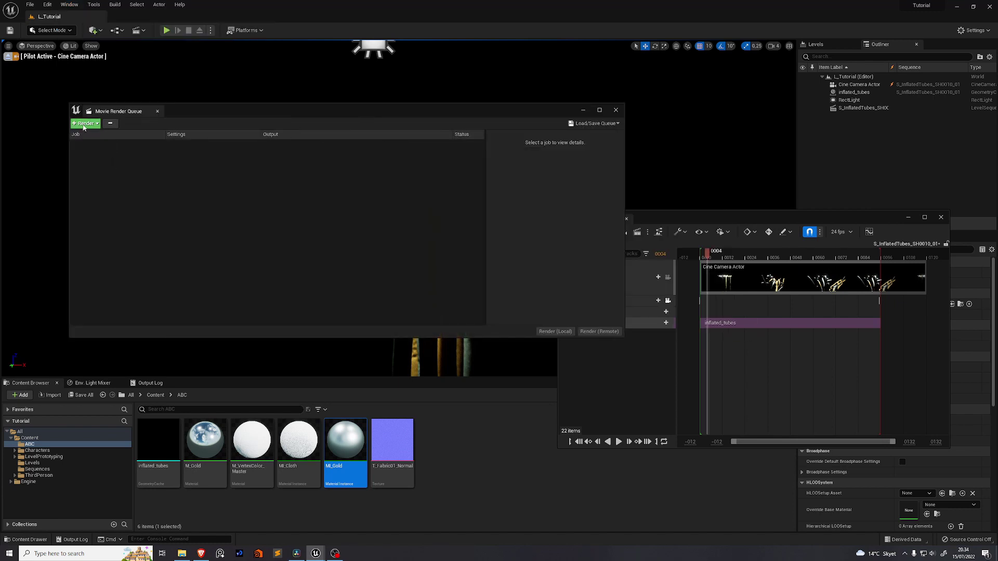
left_click(84, 124)
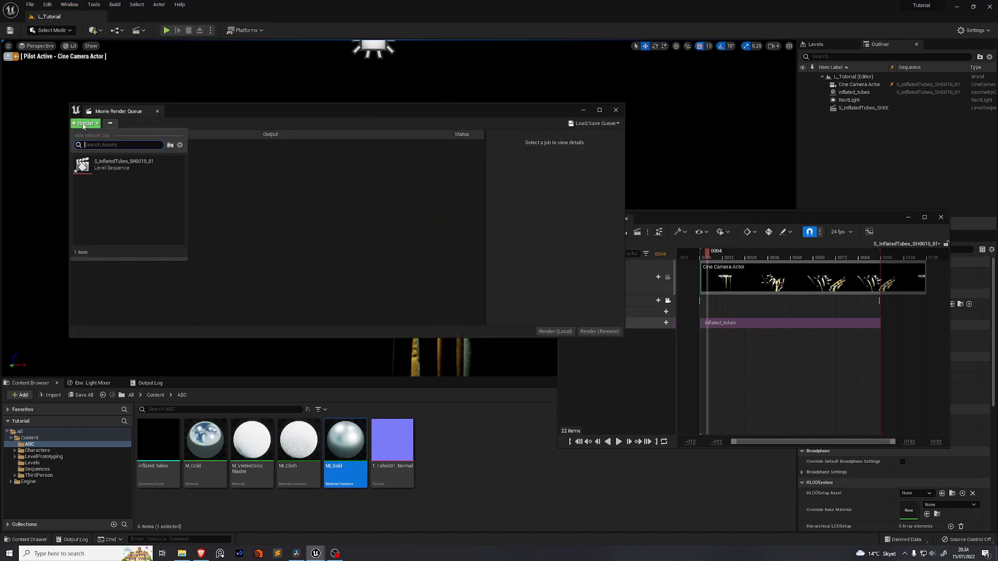
left_click(133, 164)
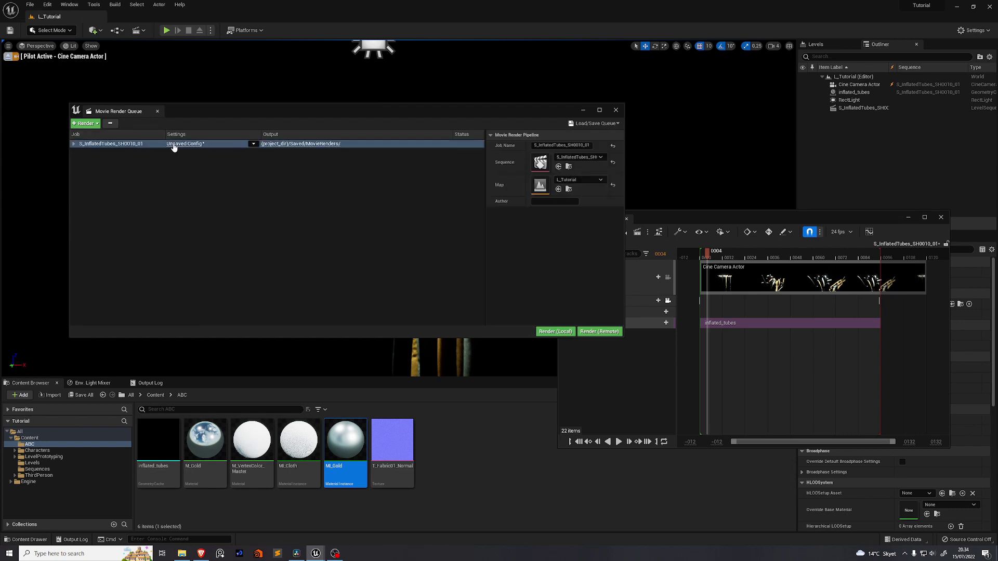
Add Anti-aliasing, Console Variables and Game Overrides settings to the render job's configuration
left_click(174, 145)
left_click_drag(444, 165, 329, 183)
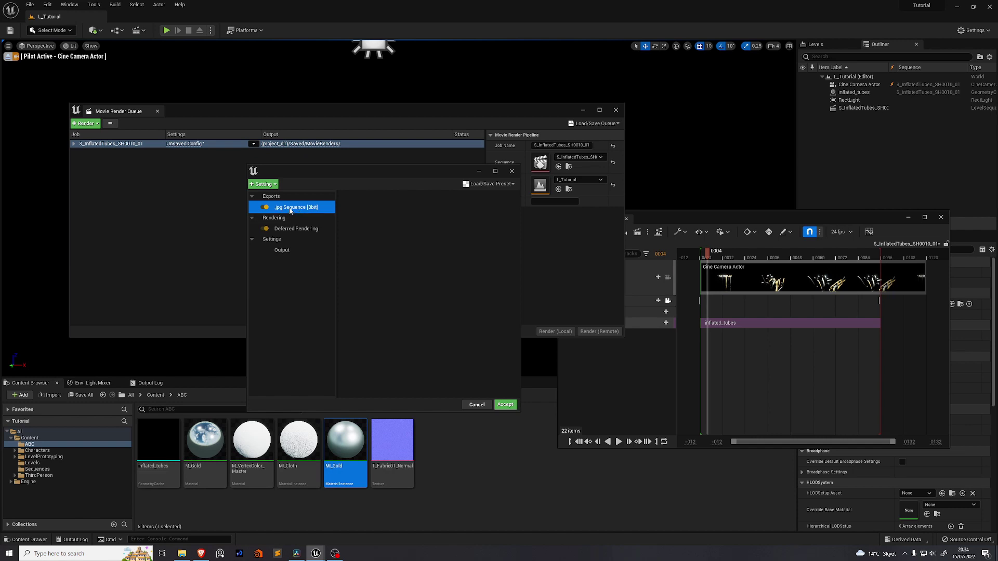
left_click(268, 185)
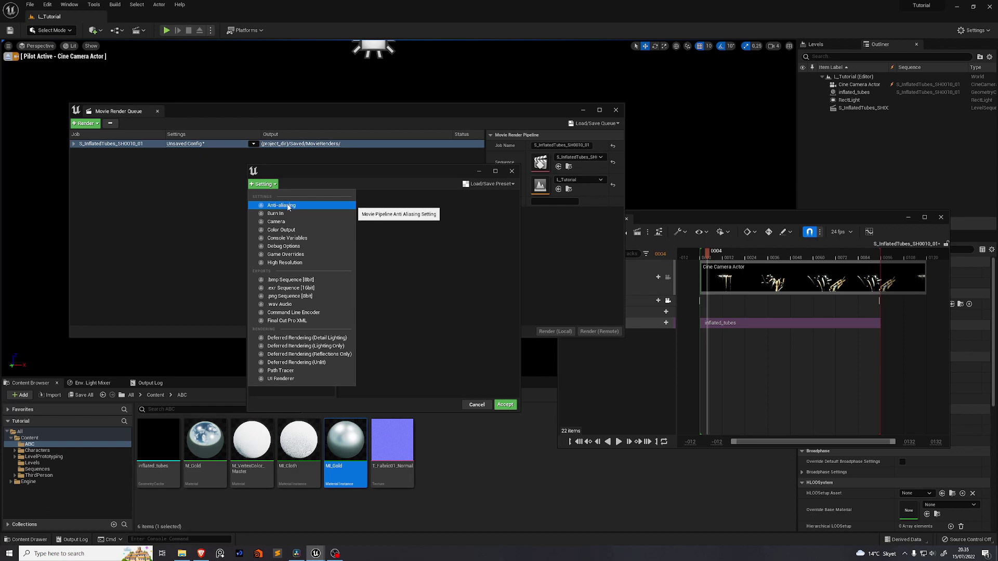
left_click(289, 206)
left_click(263, 184)
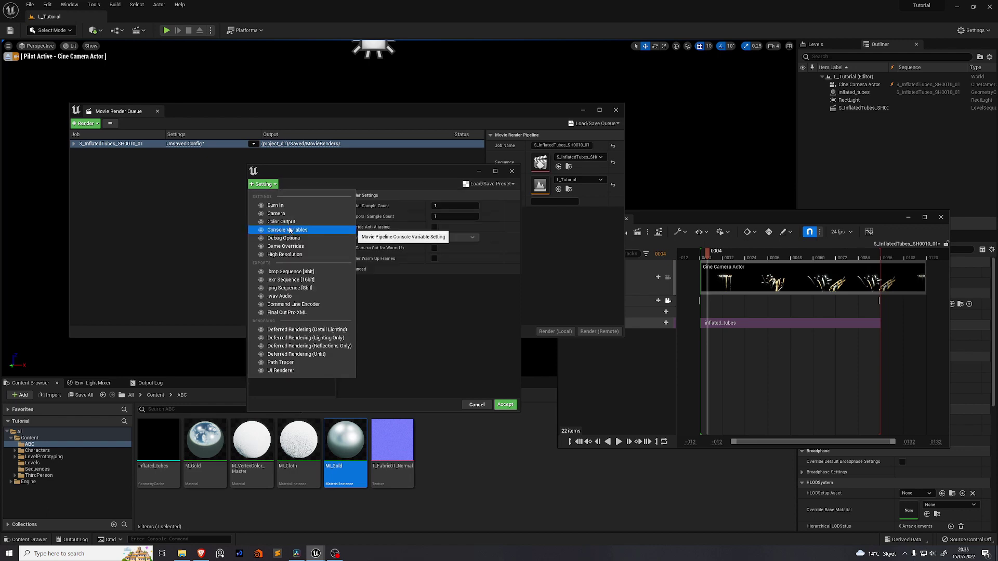
left_click(289, 230)
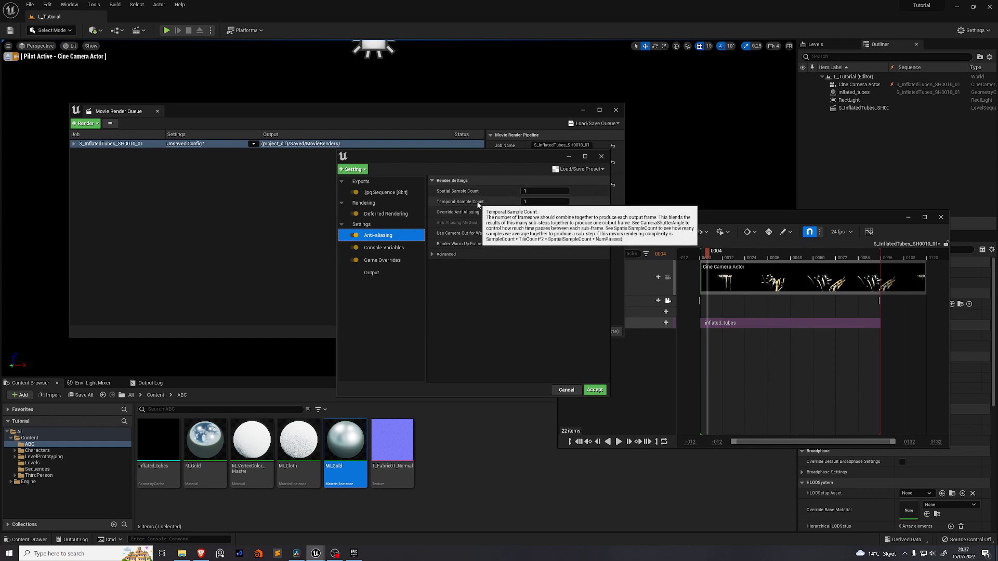
Set Temporal Sample Count to 8, override anti-aliasing with method None, and set the Engine Warm Up Count to 8
left_click(525, 202)
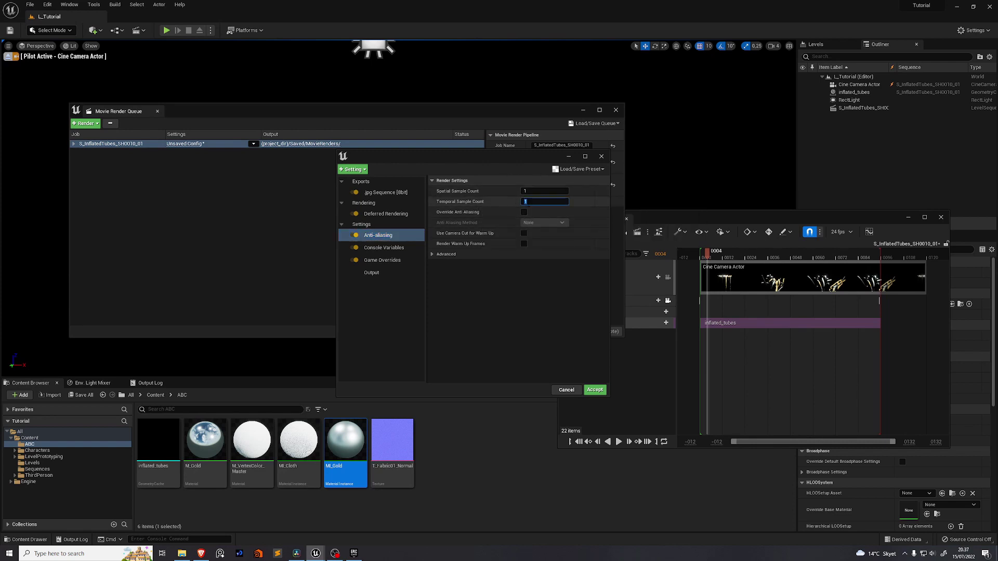
type("8")
left_click(525, 211)
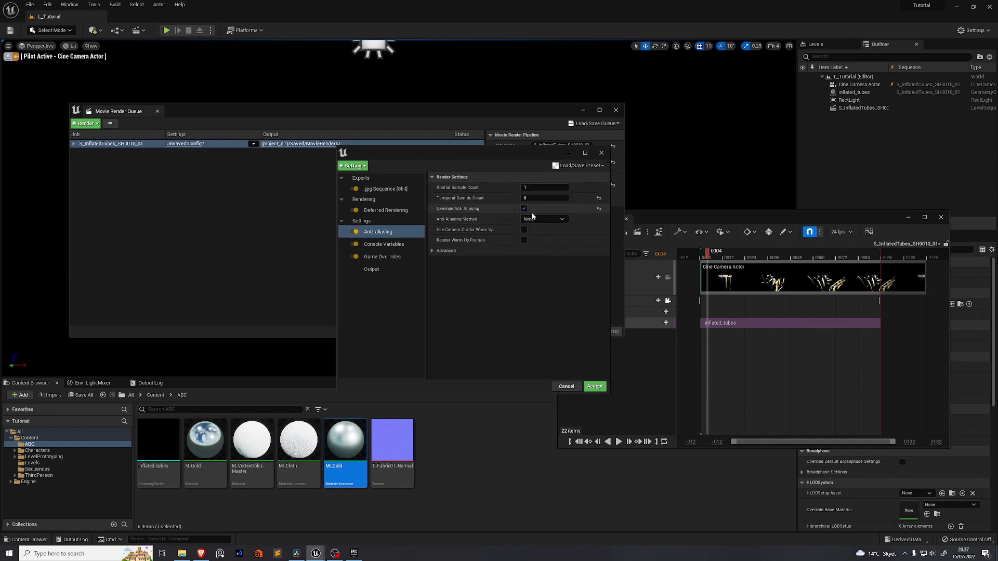
left_click(446, 250)
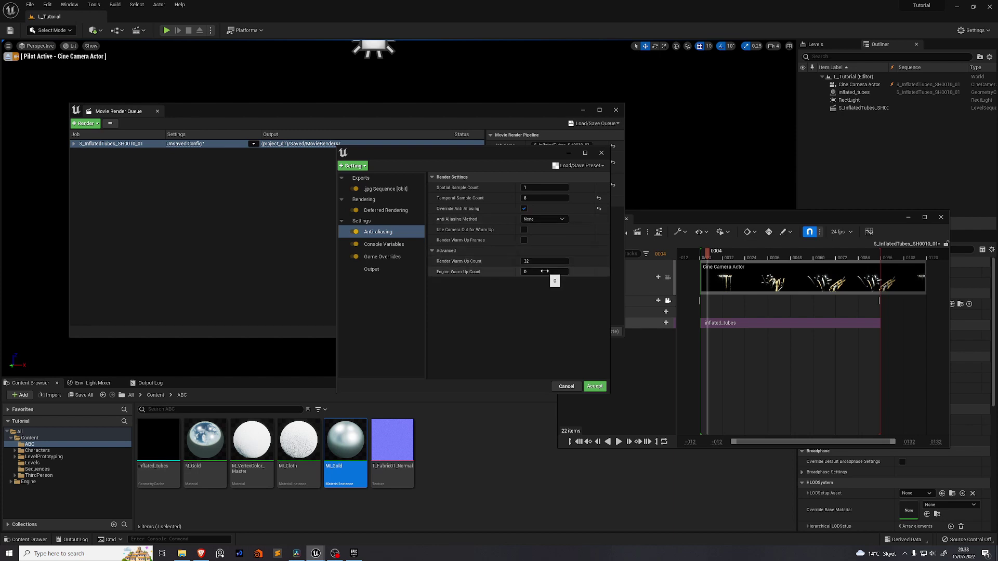
type("8")
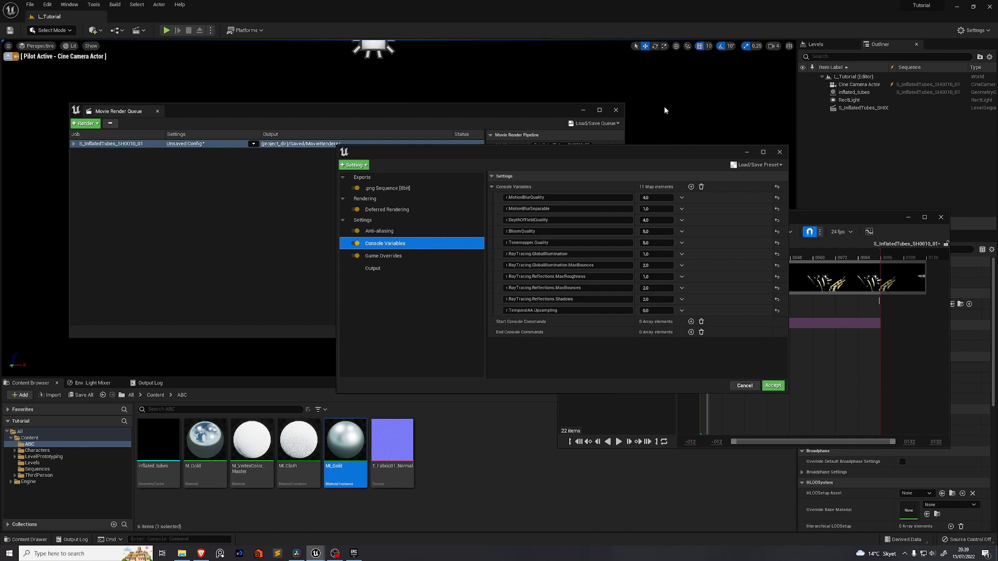
Look at the Output settings and save the render configuration as preset Pending_MoviePipelineMasterConfig in the Sequences folder
left_click(373, 268)
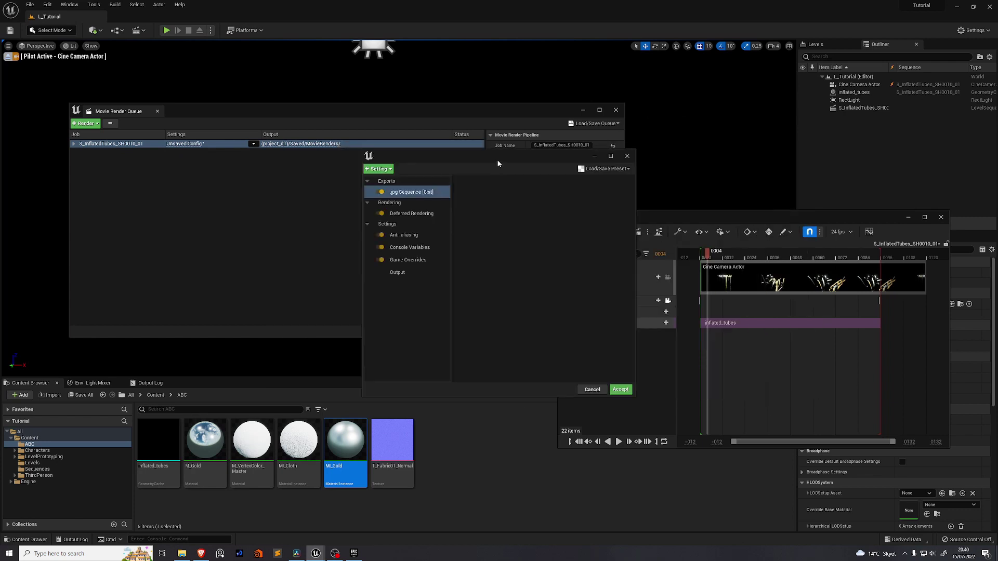
left_click_drag(496, 159, 419, 164)
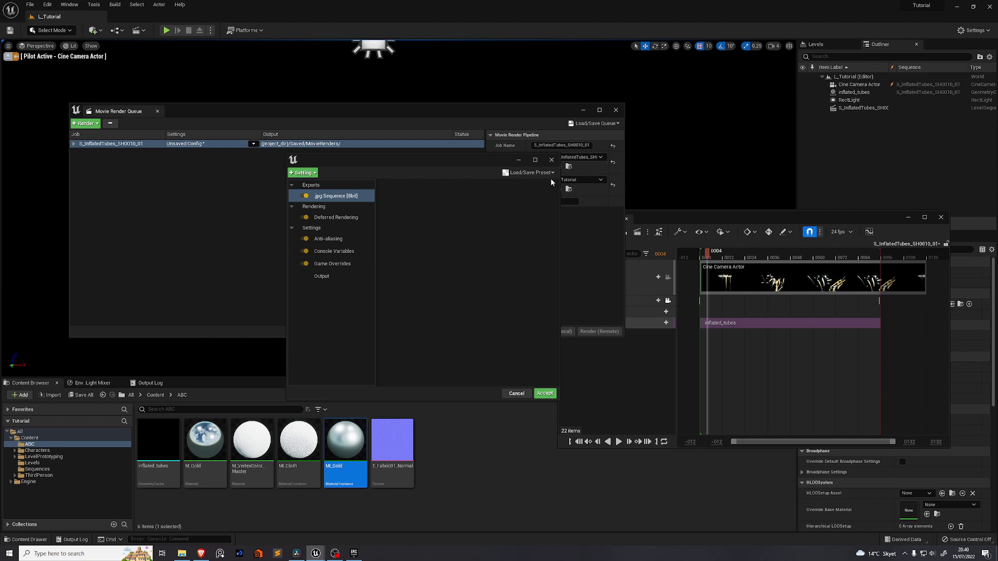
left_click(531, 173)
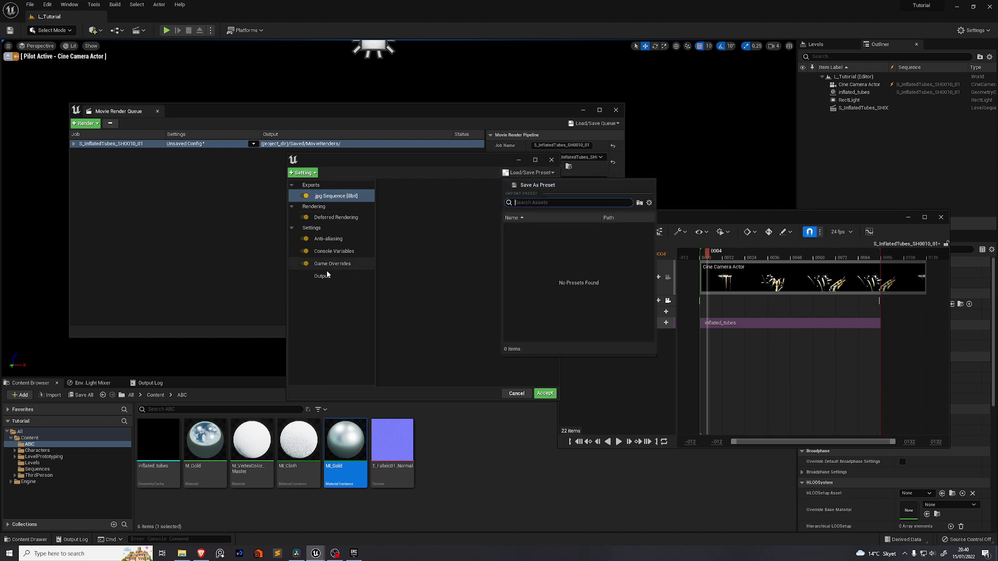
left_click(538, 185)
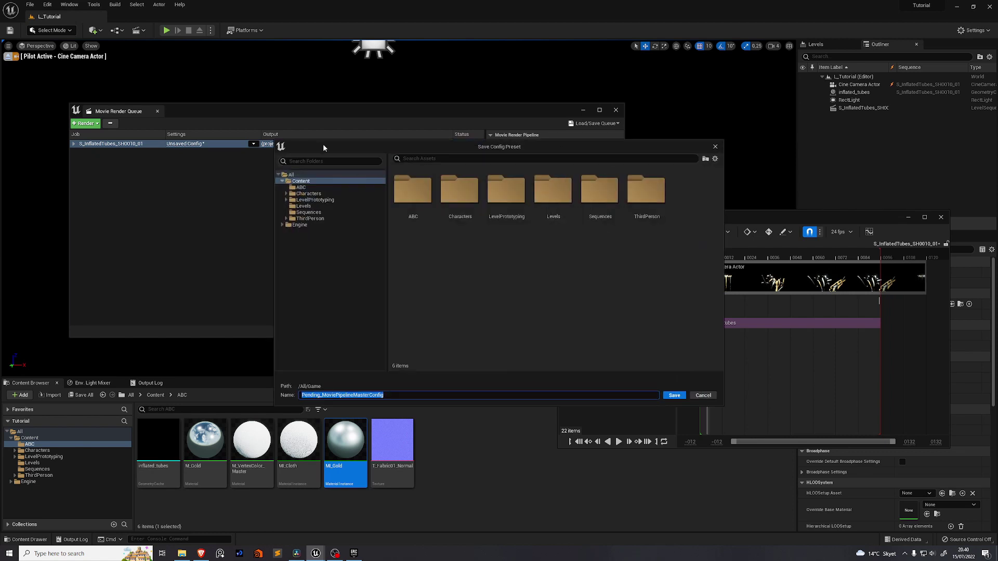
left_click(328, 212)
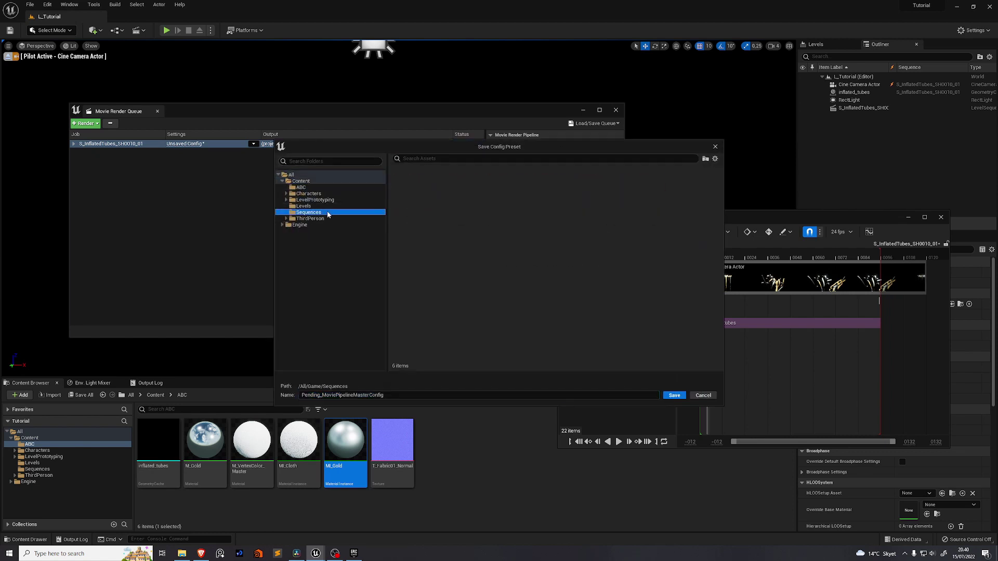
left_click(675, 396)
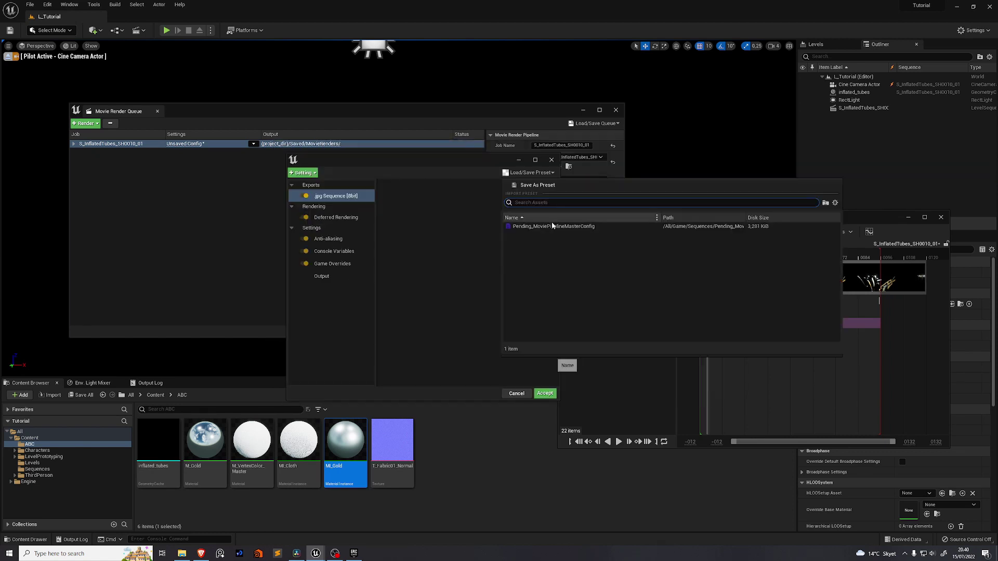
Accept the Pending_MoviePipelineMasterConfig configuration for the job, expand its shot list, and start a local render
key("Return")
left_click(549, 394)
left_click(75, 144)
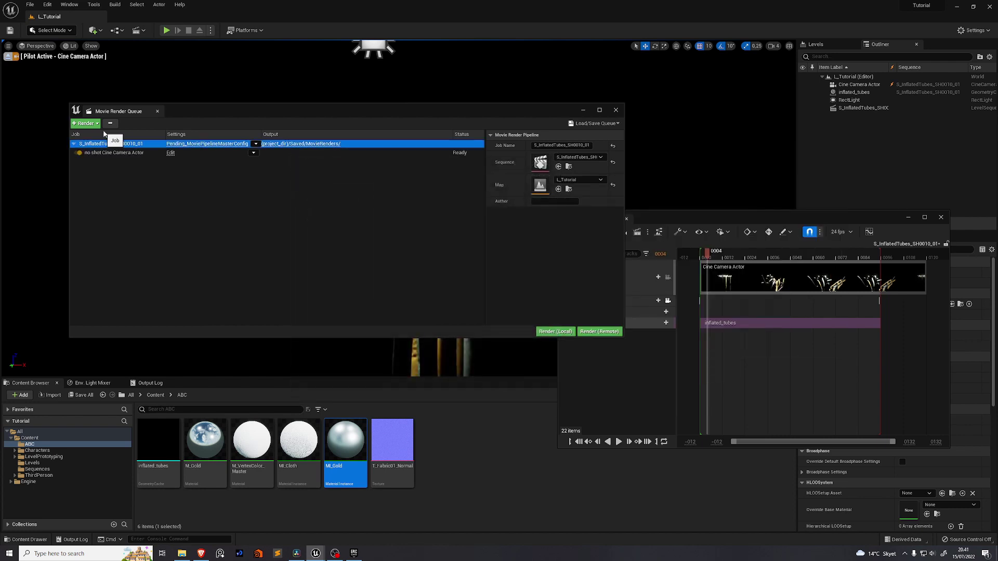
left_click(556, 332)
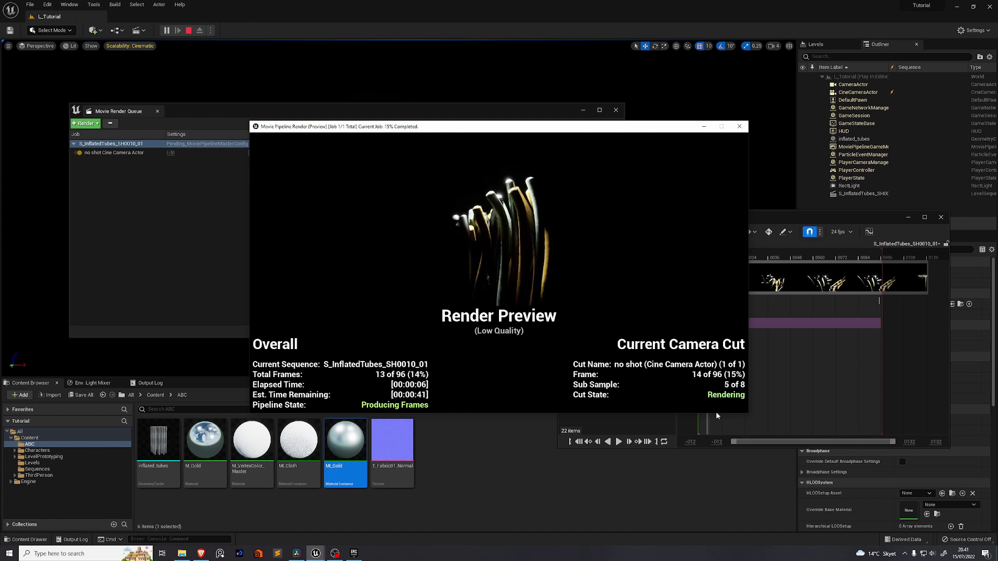